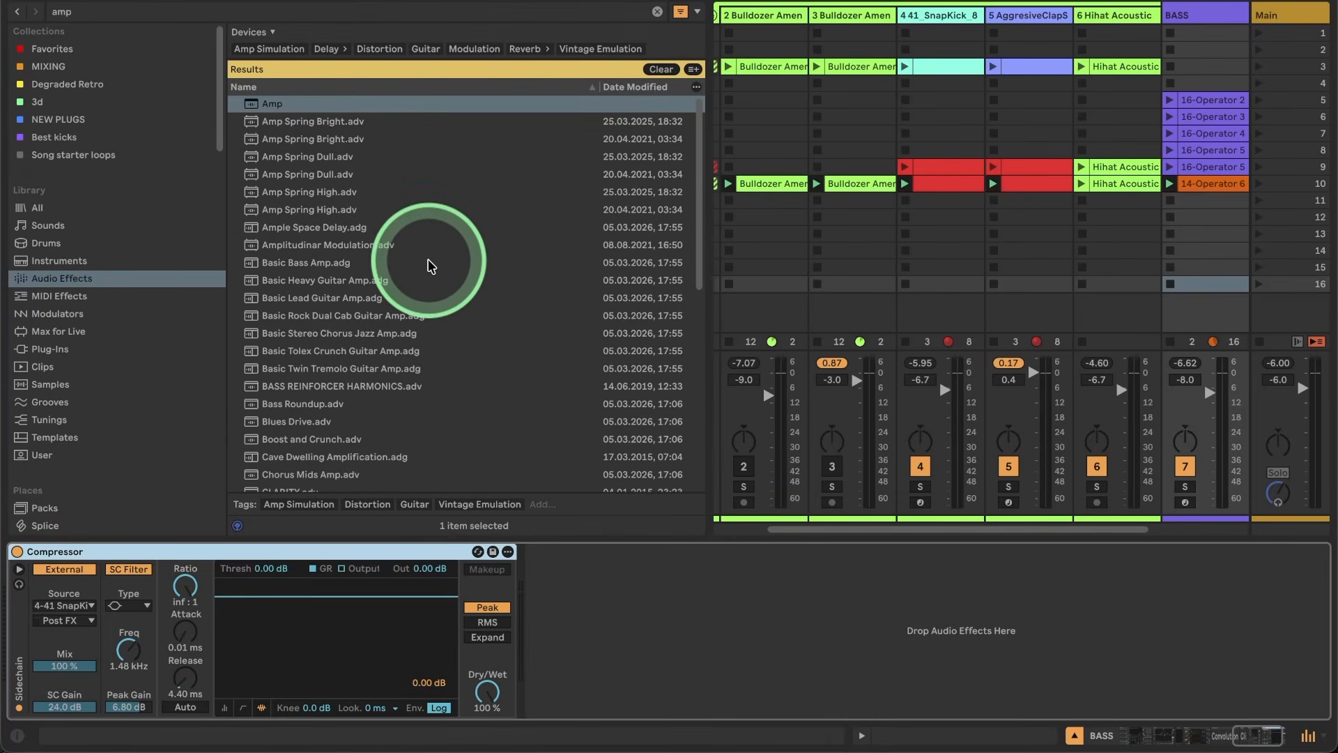
Open the Modulators category in the browser and clear the "amp" search so its devices are listed.
click(60, 317)
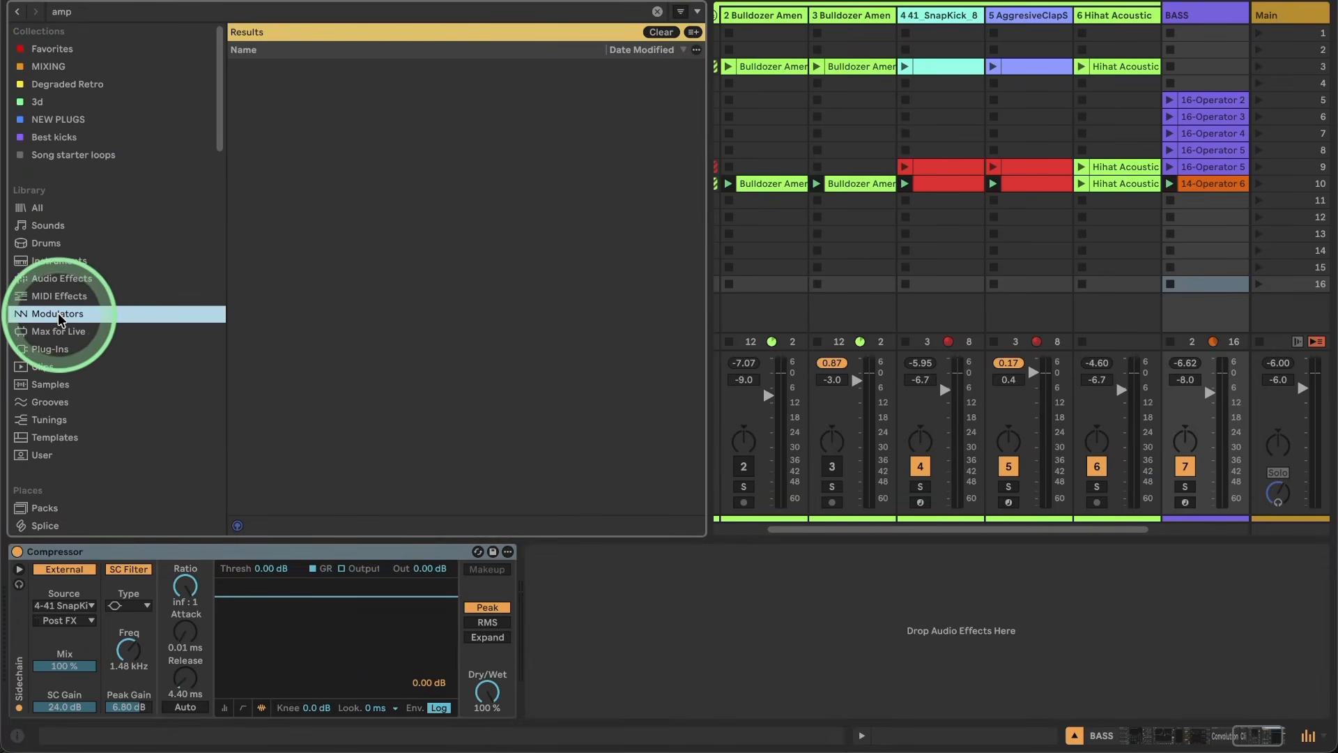
click(657, 12)
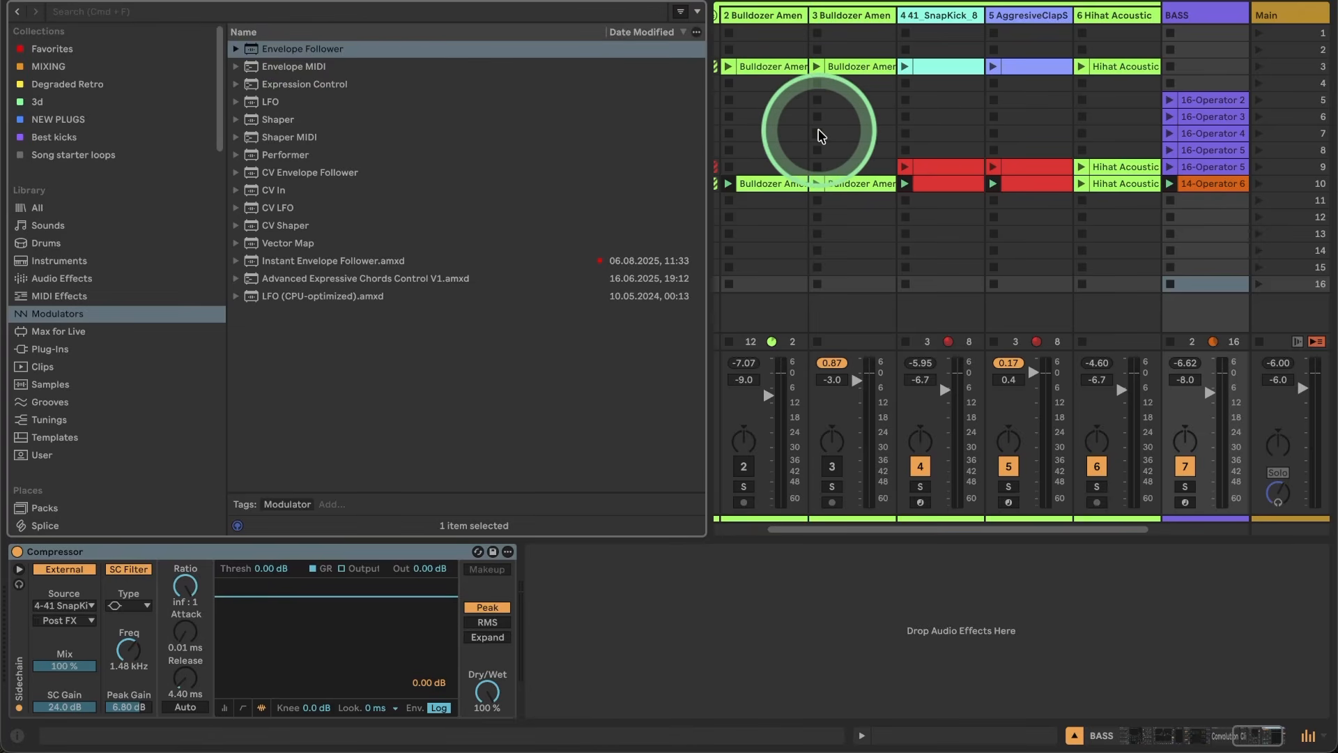
During playback, launch the Hihat Acoustic clip in scene 10 and set the track's volume to -7.5 dB.
key(space)
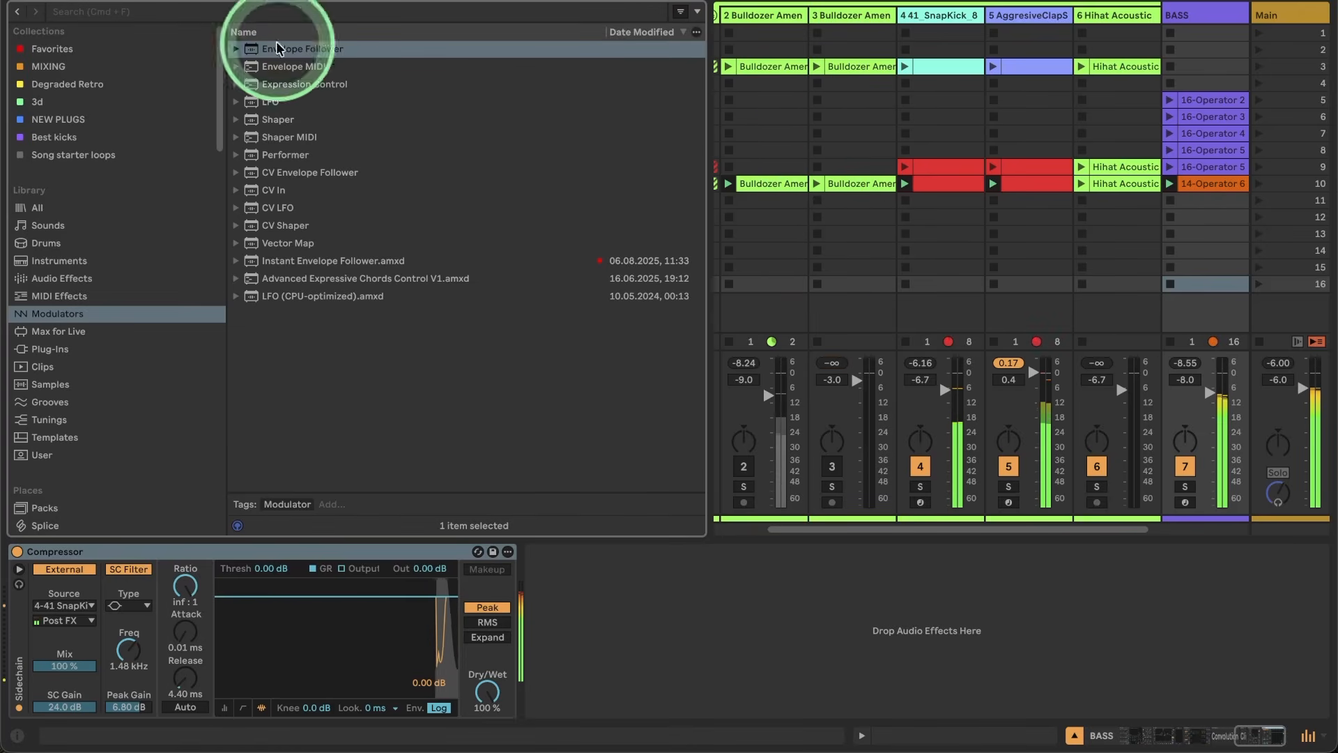
key(super+alt+b)
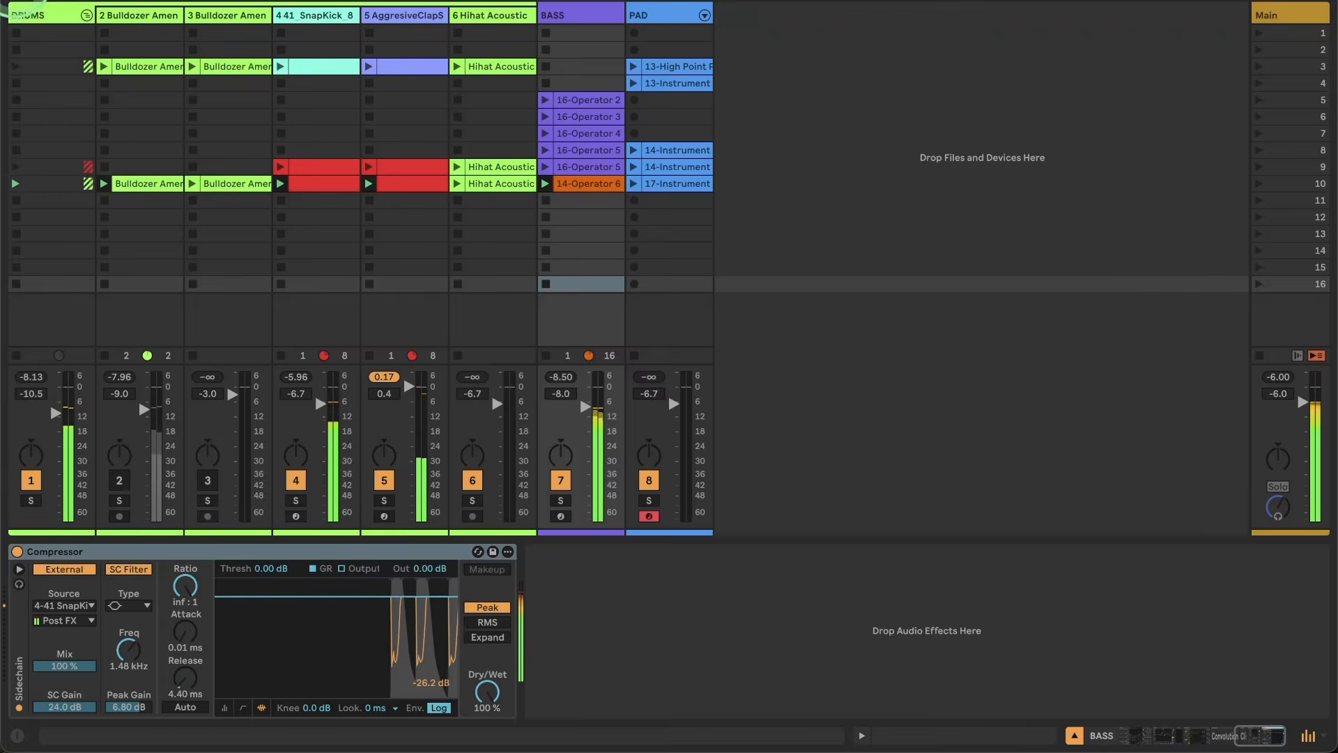
click(459, 187)
drag(490, 417, 499, 418)
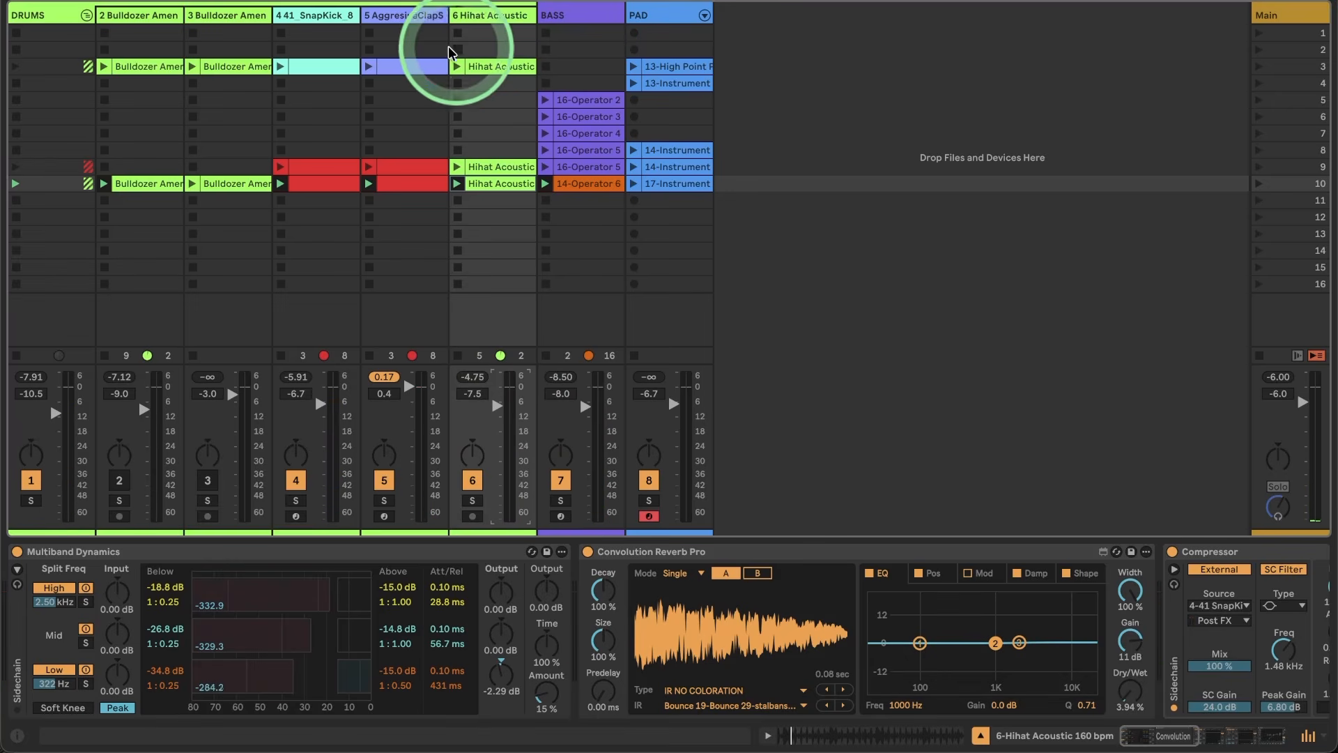
Solo the 41_SnapKick track and set the Noise Blend of its Erosion effect to 0%.
click(296, 501)
click(312, 29)
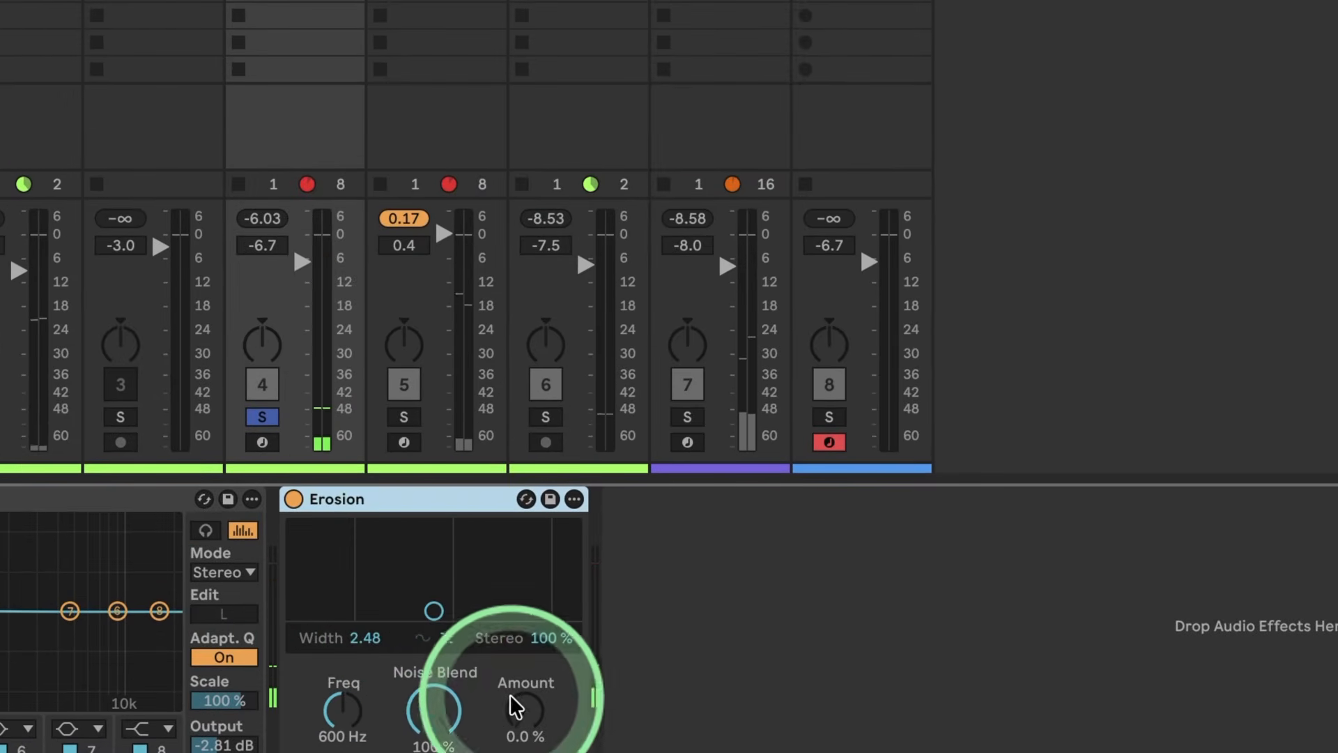
drag(436, 720, 436, 752)
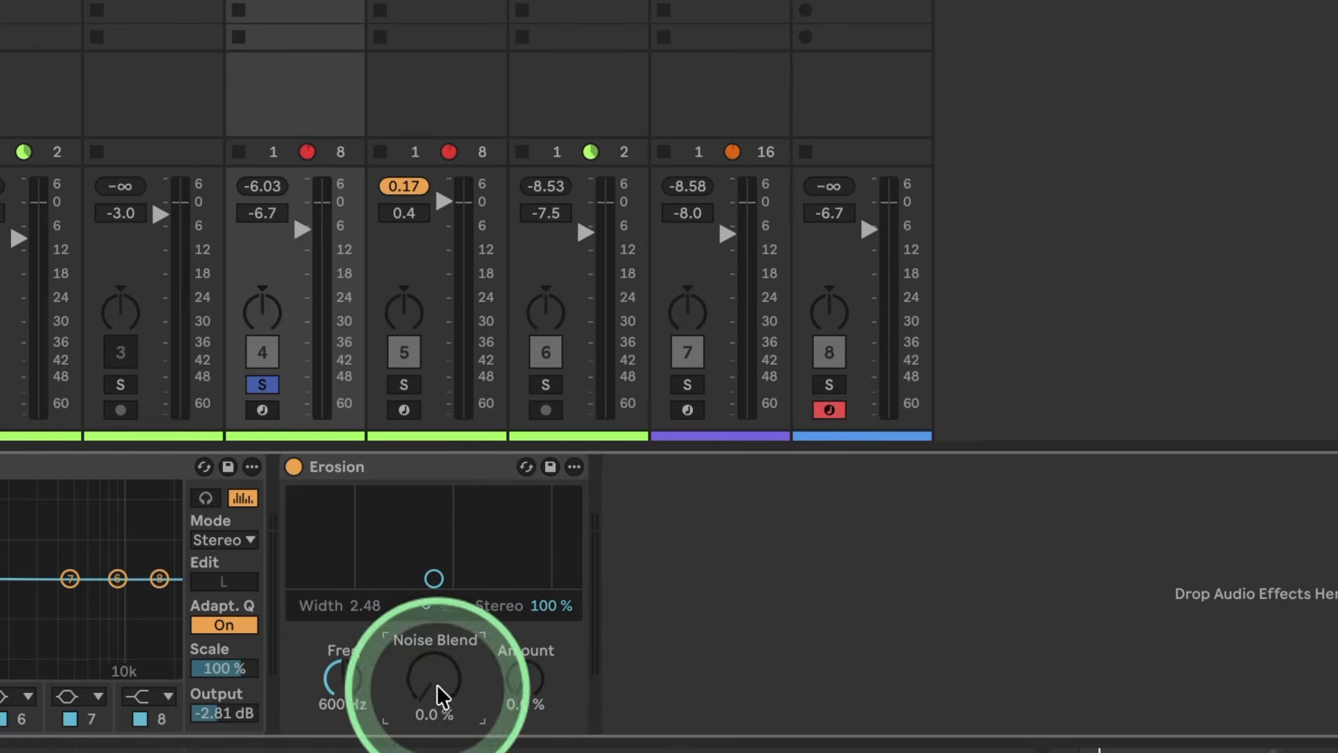
Raise Erosion's Amount to 100% and set its frequency to 4.19 kHz.
drag(432, 582, 495, 495)
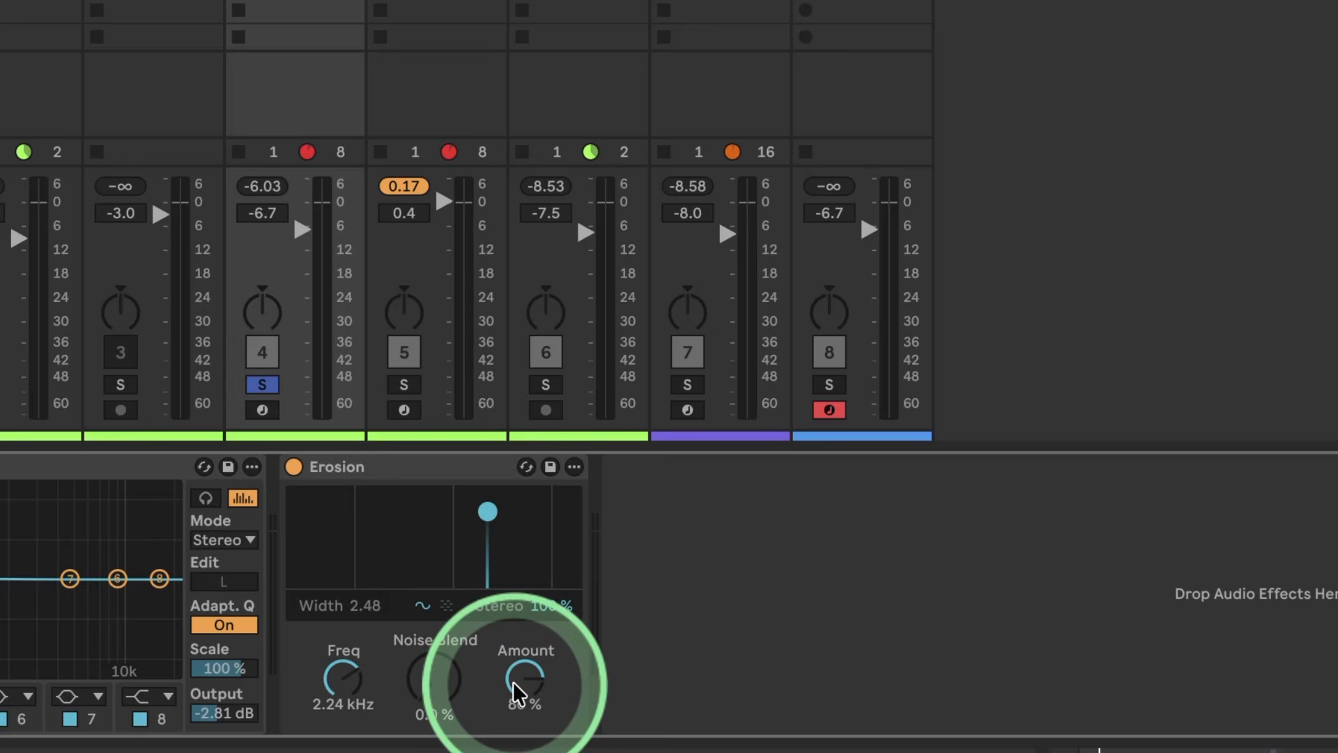
drag(487, 512, 525, 511)
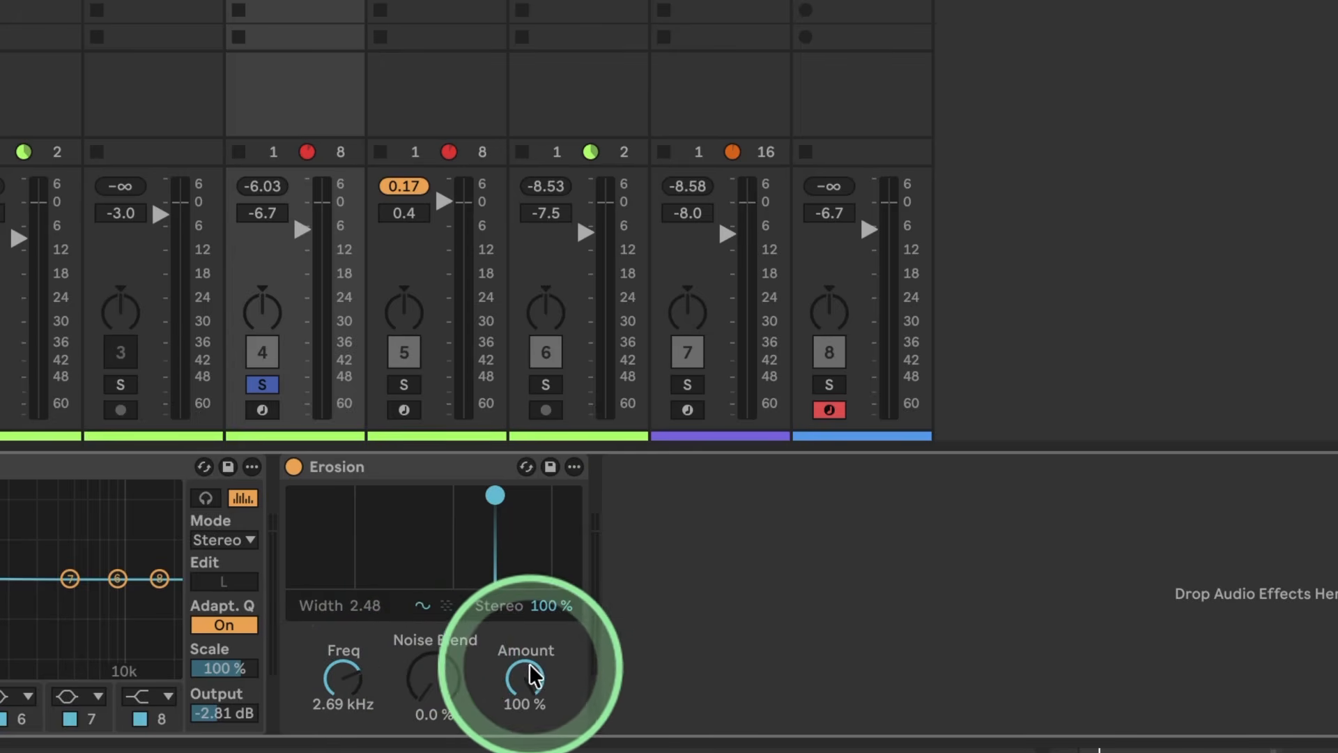
drag(546, 692, 532, 612)
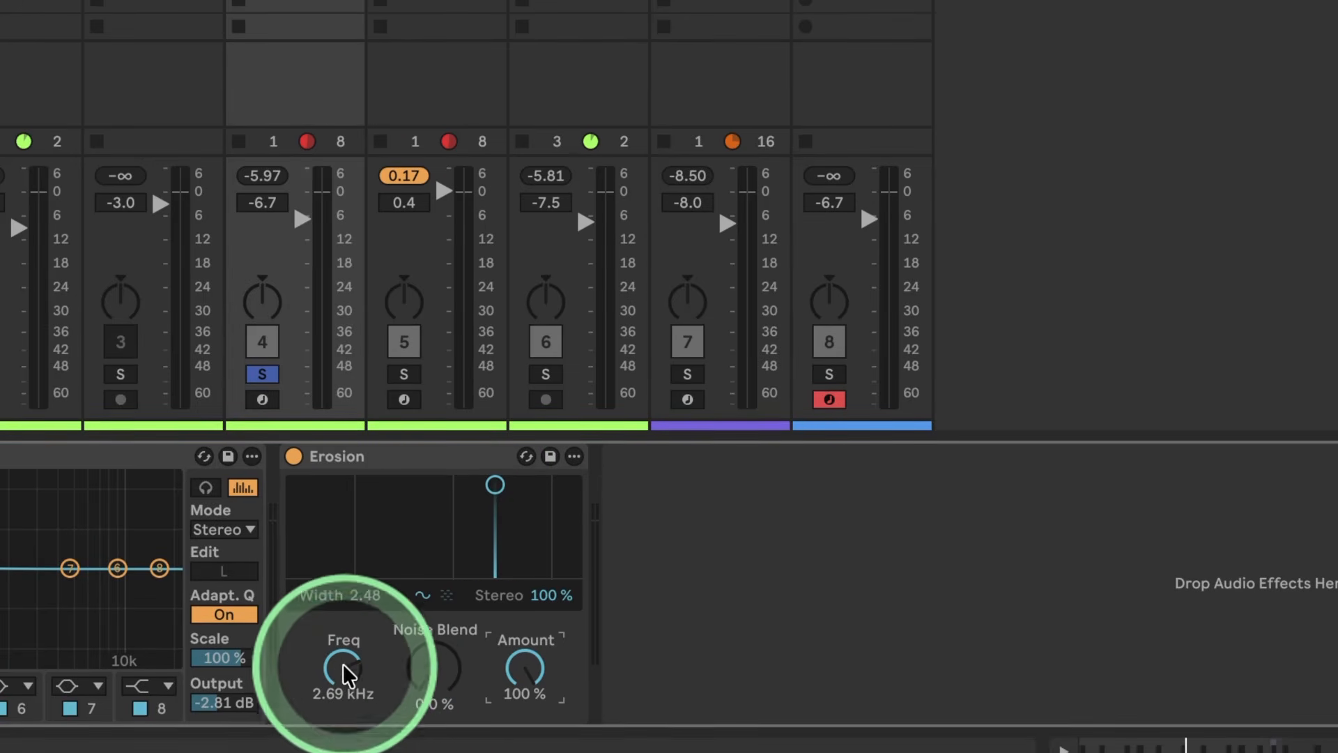
drag(336, 671, 336, 621)
click(432, 669)
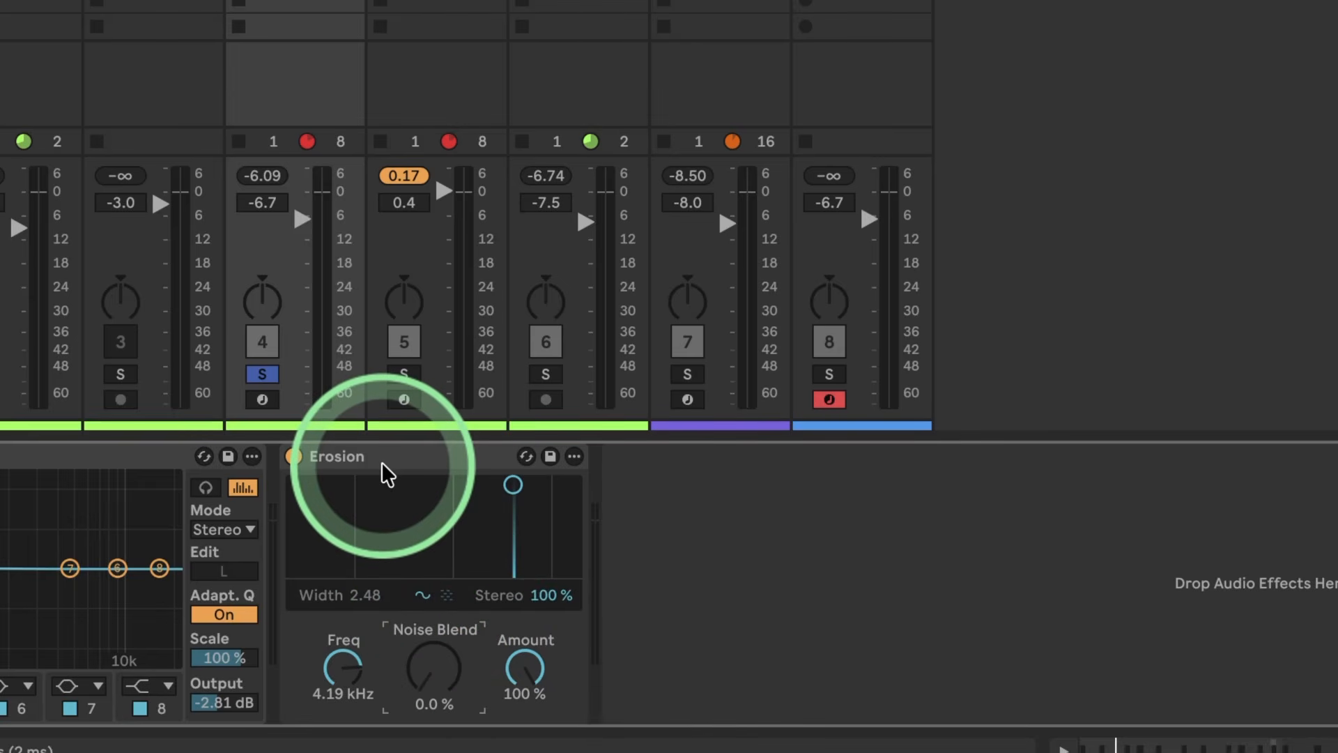
Set Erosion's Noise Blend to 100% and audition the soloed kick with Amount and Stereo at 100%.
drag(441, 631, 441, 558)
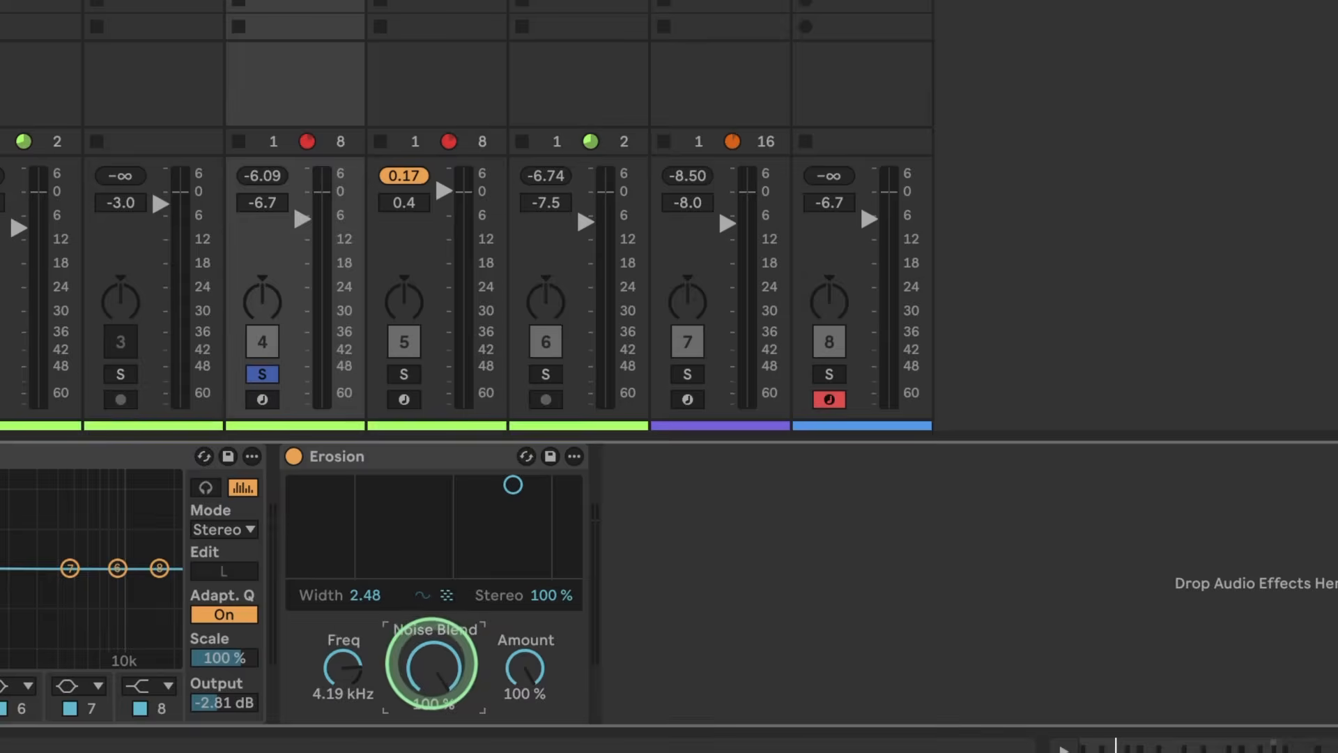
key(space)
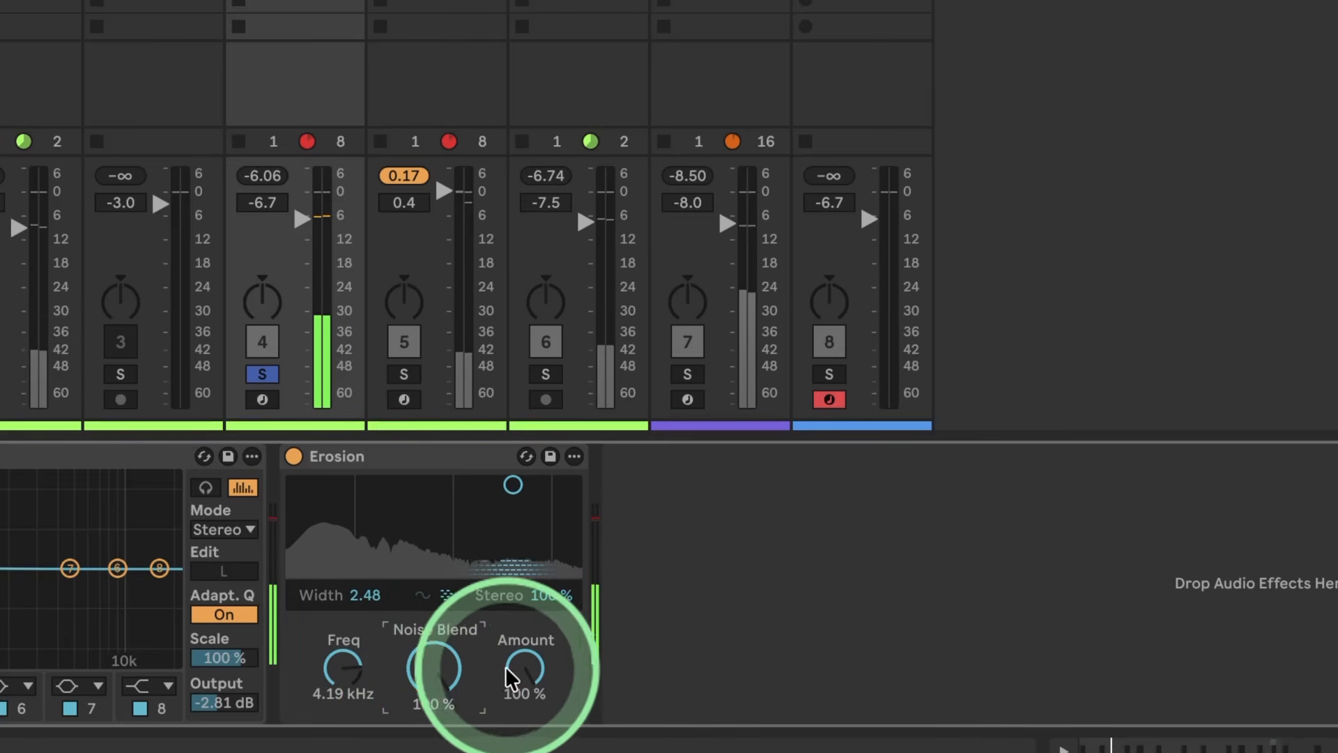
mouse_move(511, 676)
mouse_down()
mouse_move(511, 738)
mouse_move(527, 680)
mouse_up()
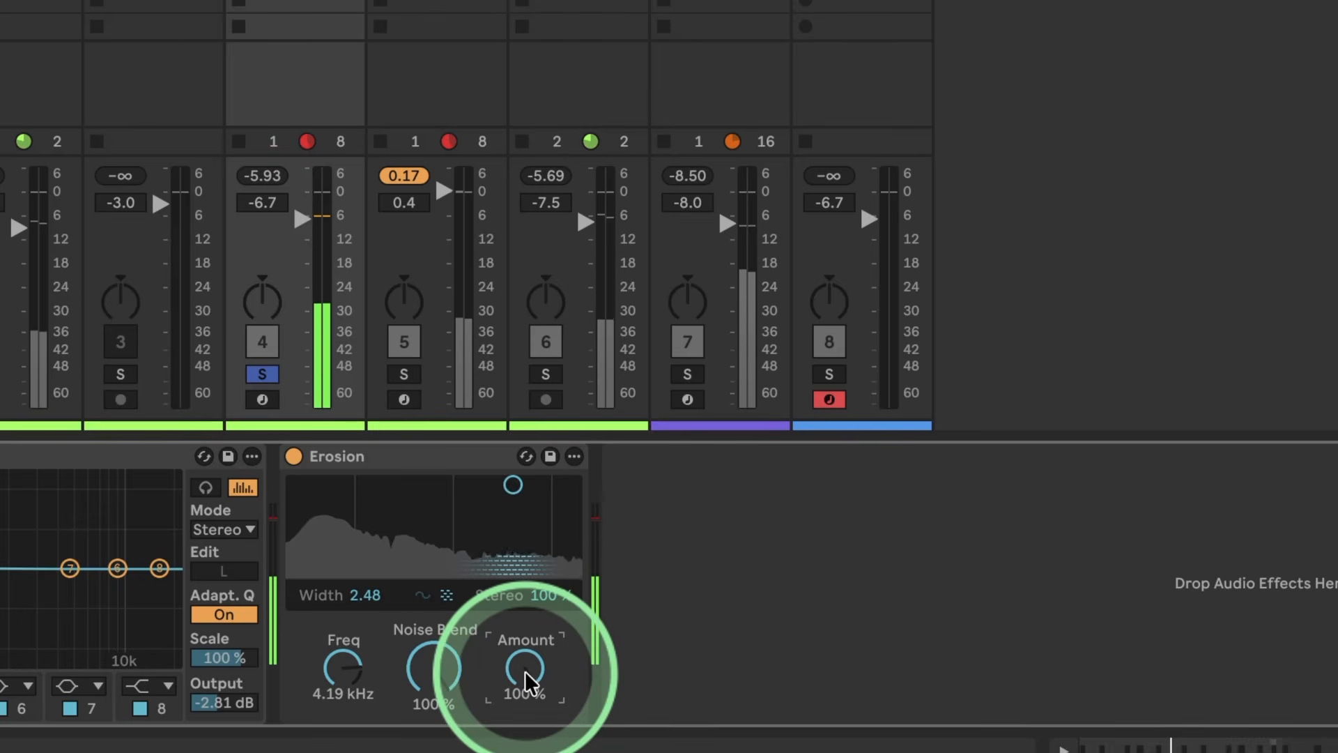
key(space)
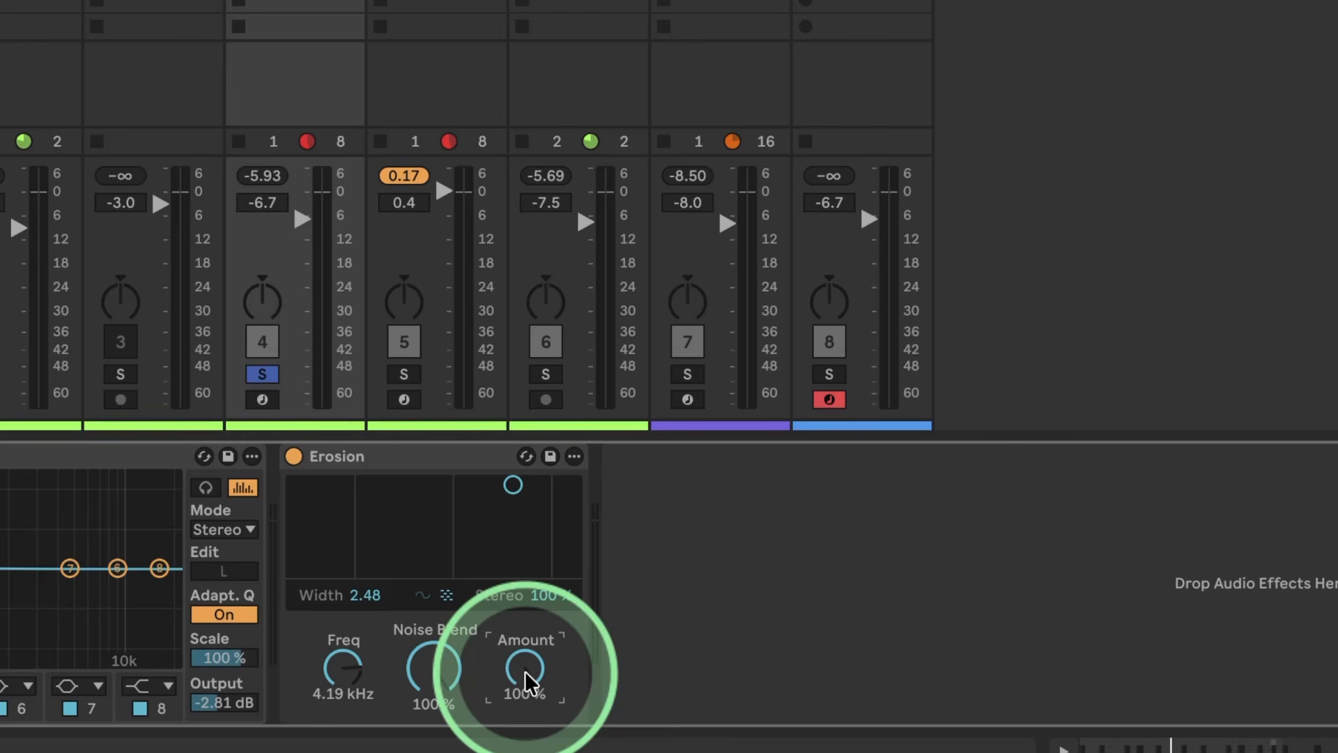
mouse_move(551, 595)
mouse_down()
mouse_move(551, 631)
mouse_move(553, 602)
mouse_up()
key(space)
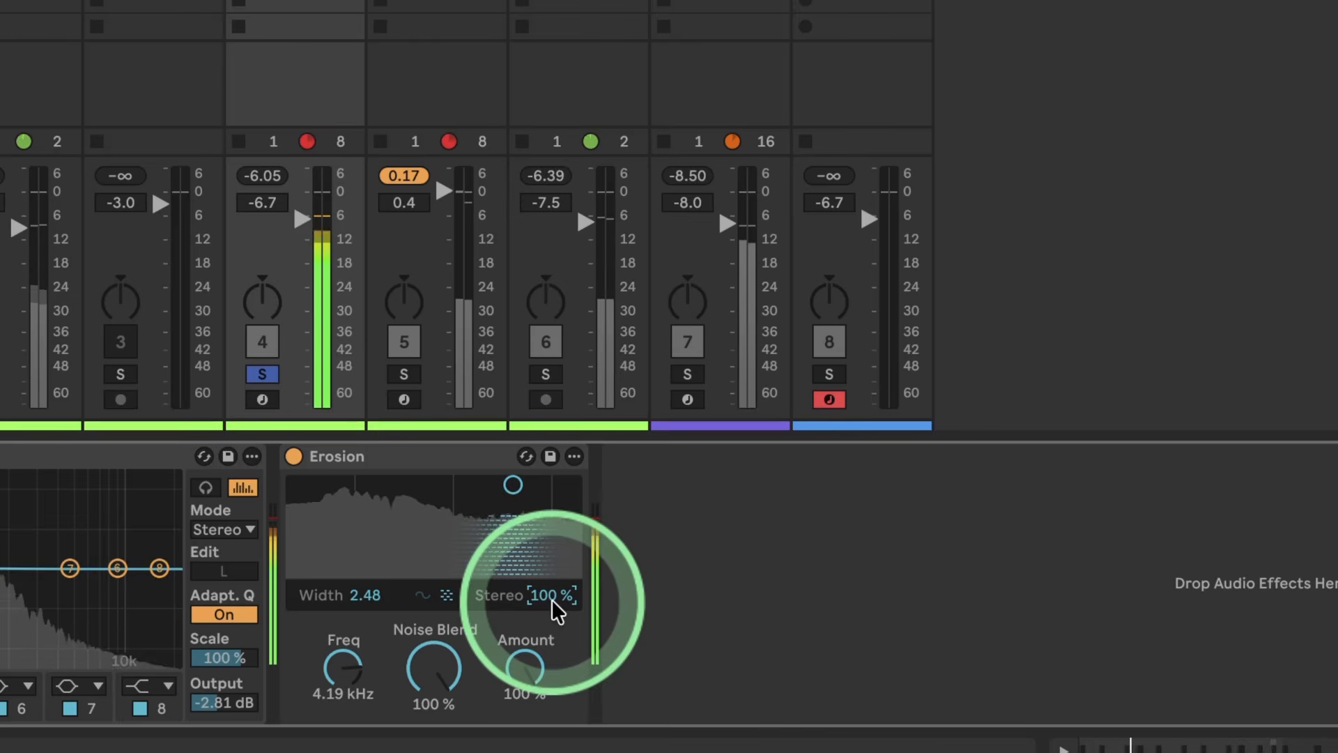
key(space)
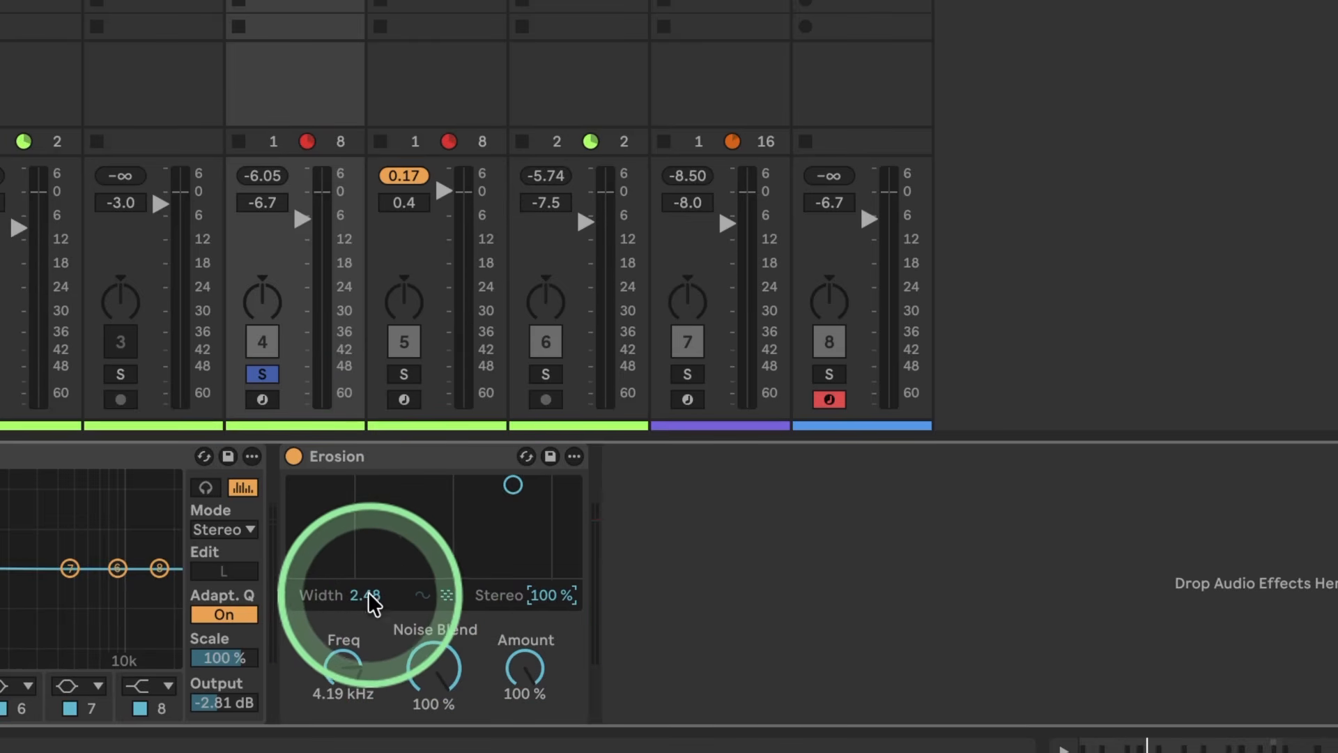
Insert an Envelope Follower from the Modulators between EQ Eight and Erosion on the kick track, with the browser hidden again.
drag(363, 472, 20, 560)
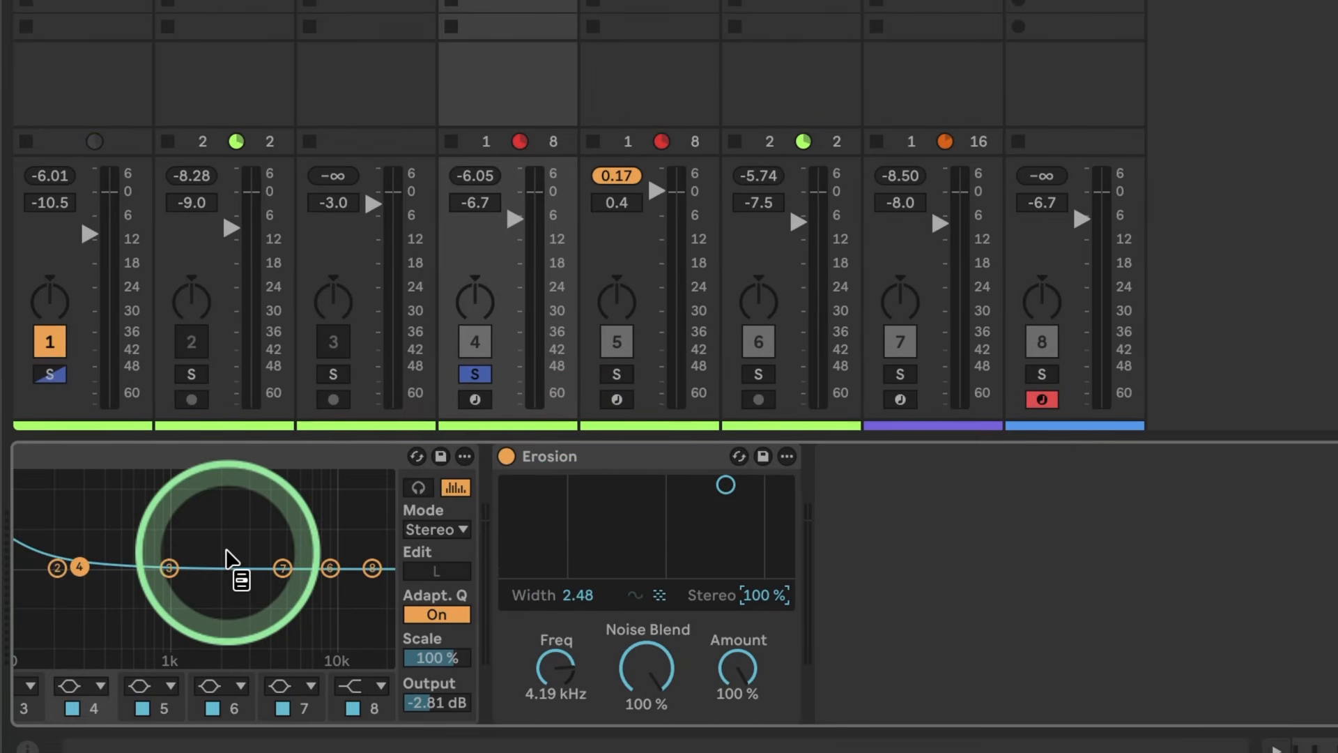
drag(226, 549, 226, 550)
scroll(343, 642, left, 10)
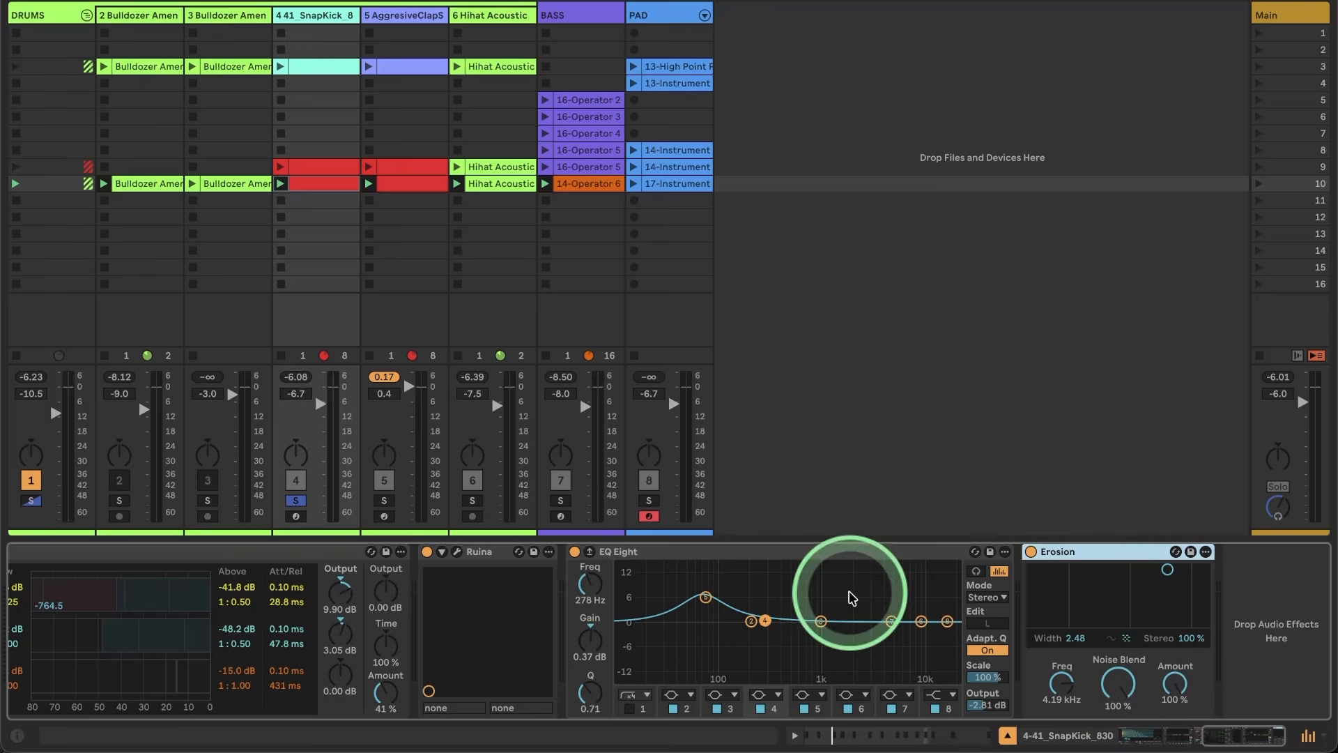
click(13, 1)
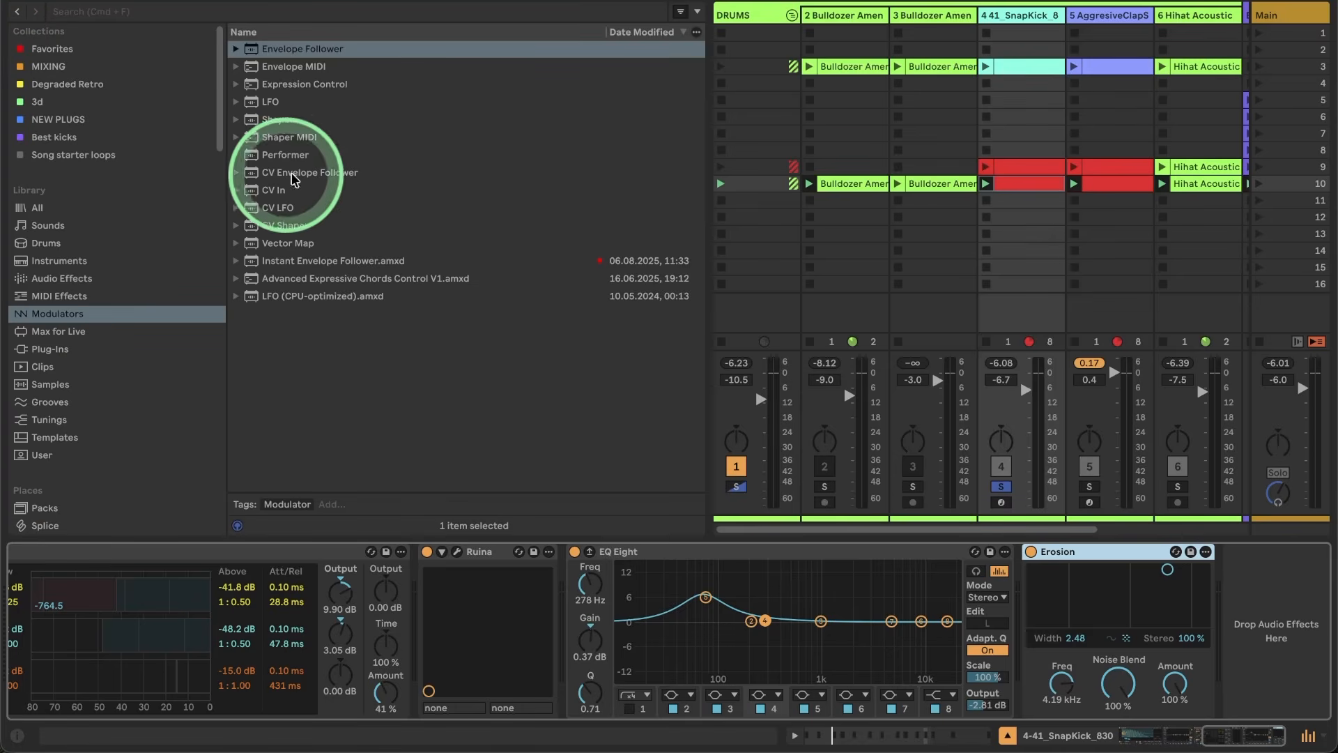
click(276, 53)
drag(276, 53, 973, 624)
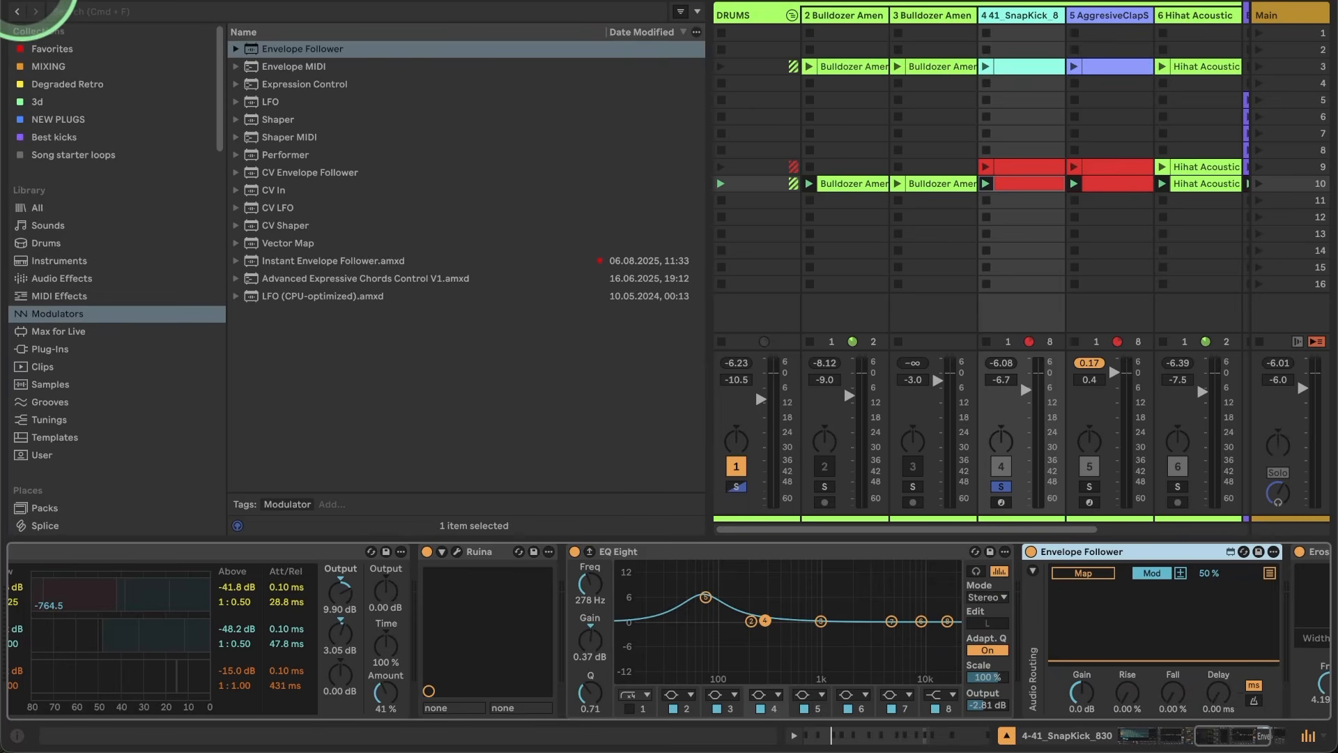
click(14, 1)
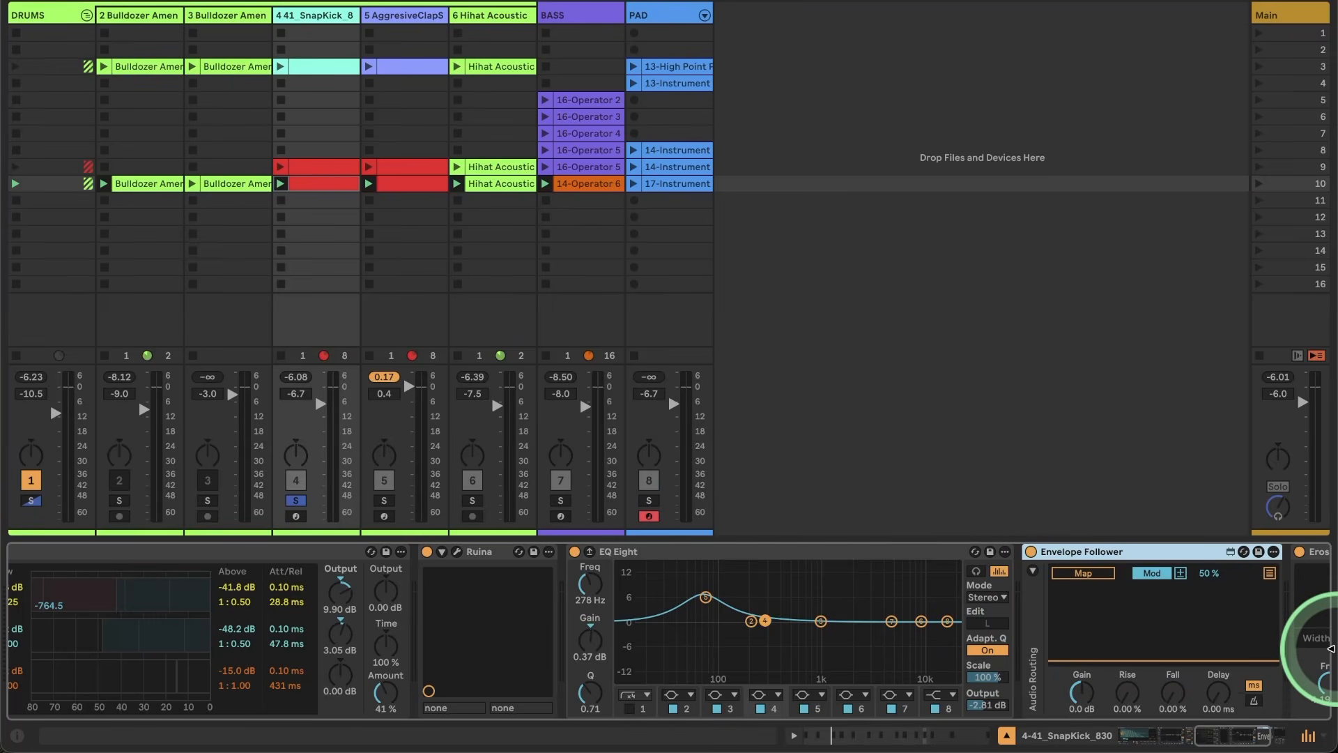
Switch the Envelope Follower to Remote mode, map it to Erosion's Amount, and audition the kick with this modulation.
scroll(1213, 659, right, 5)
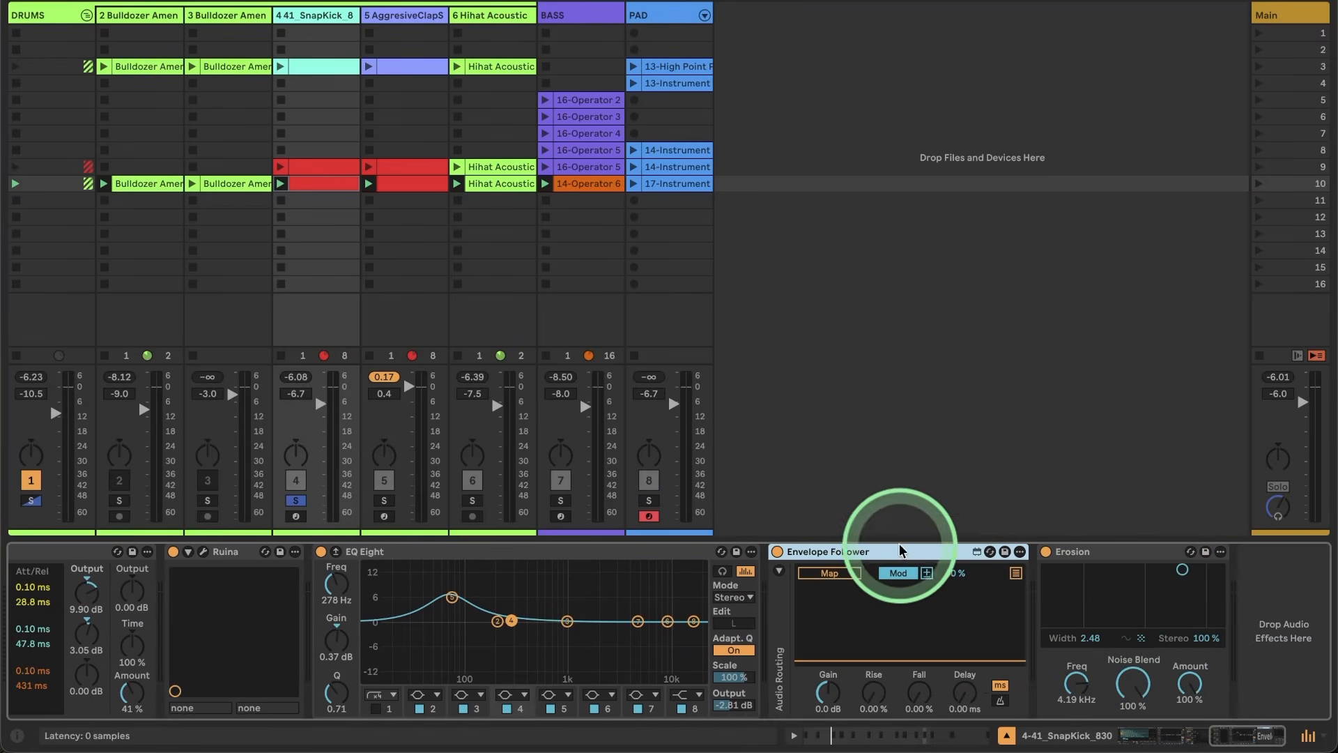
click(827, 577)
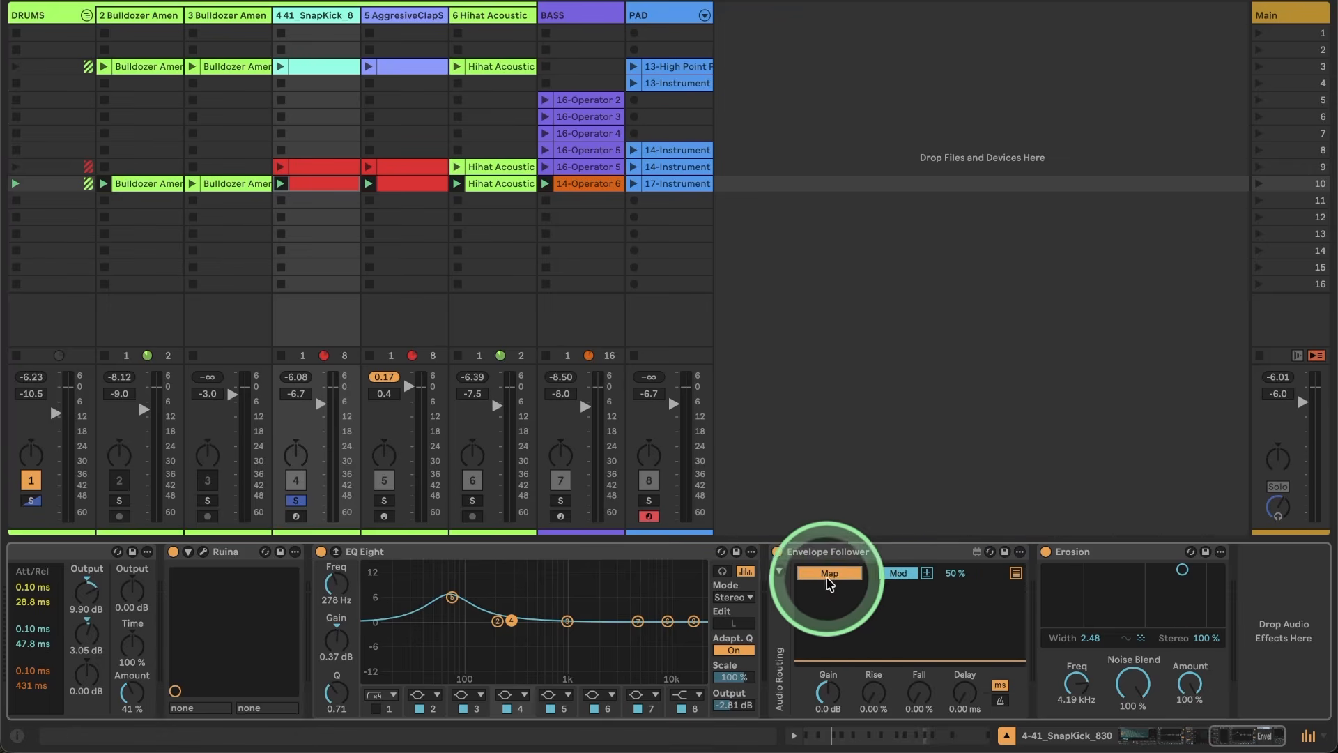
click(894, 575)
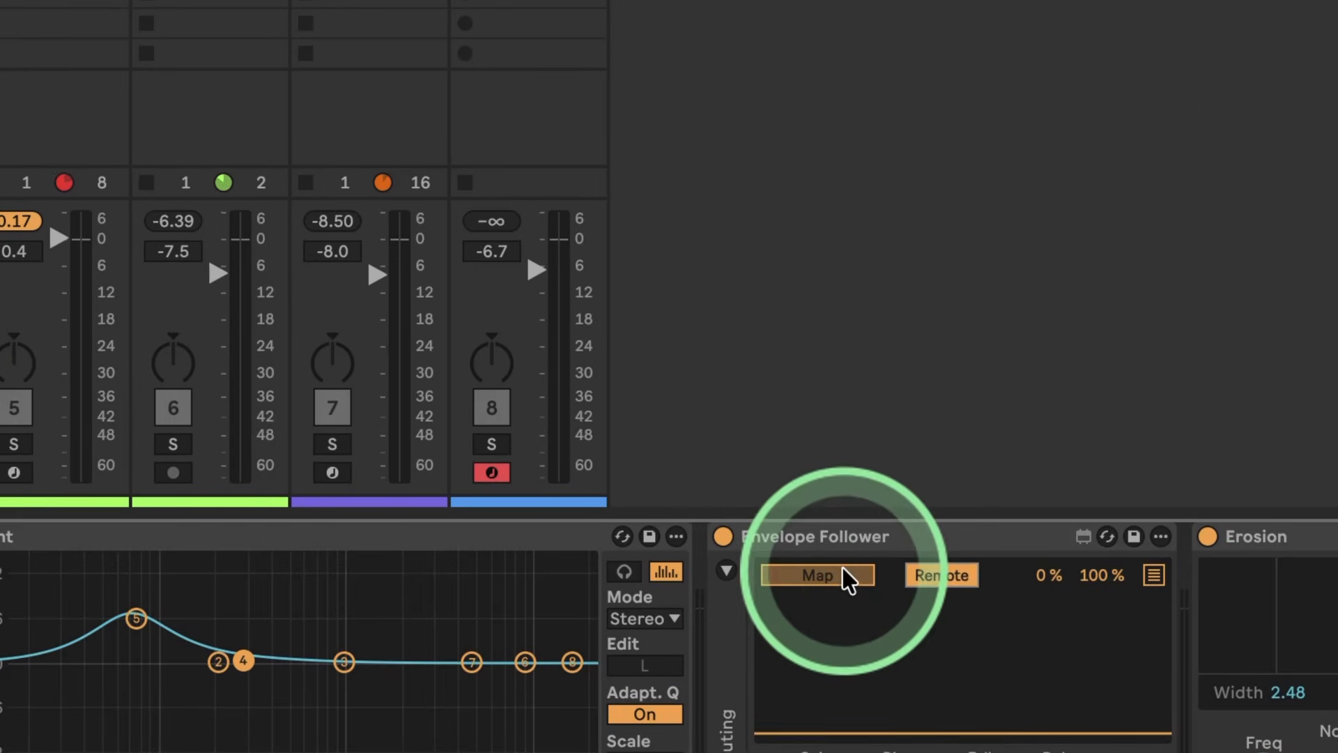
click(1080, 608)
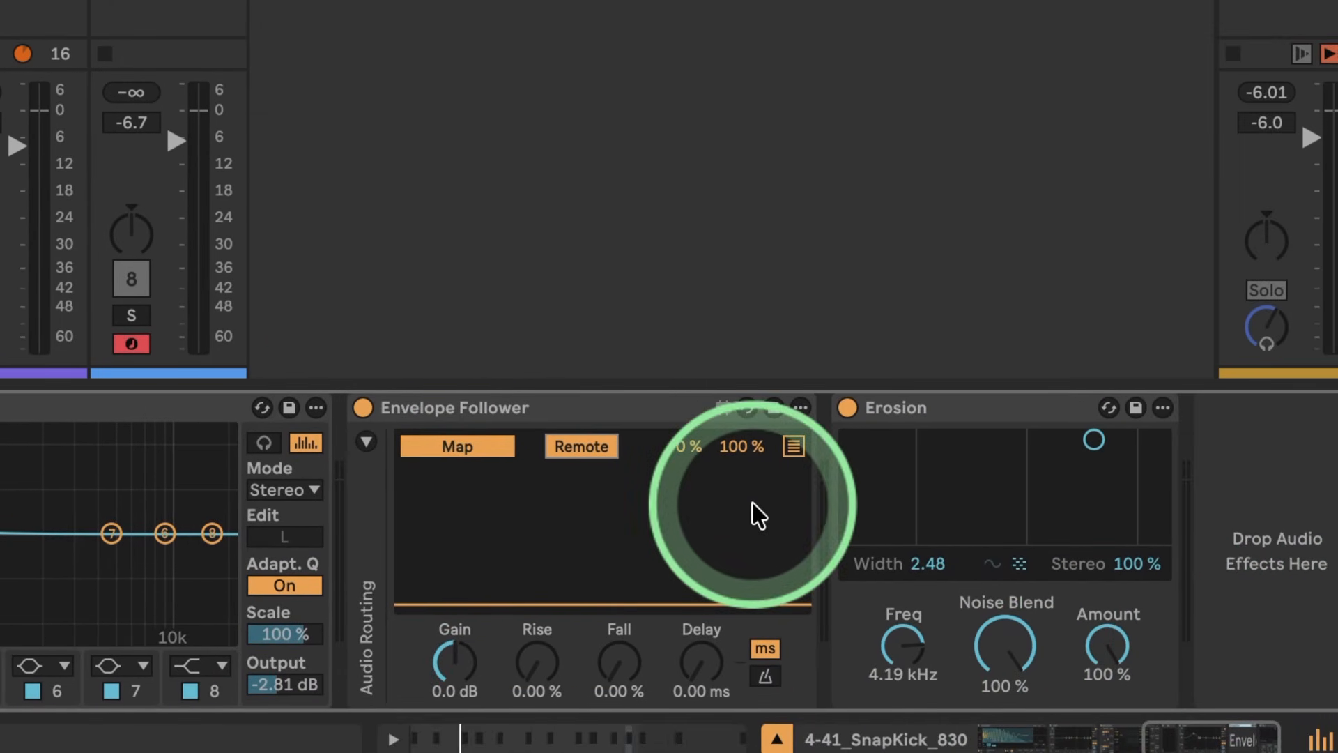
click(499, 452)
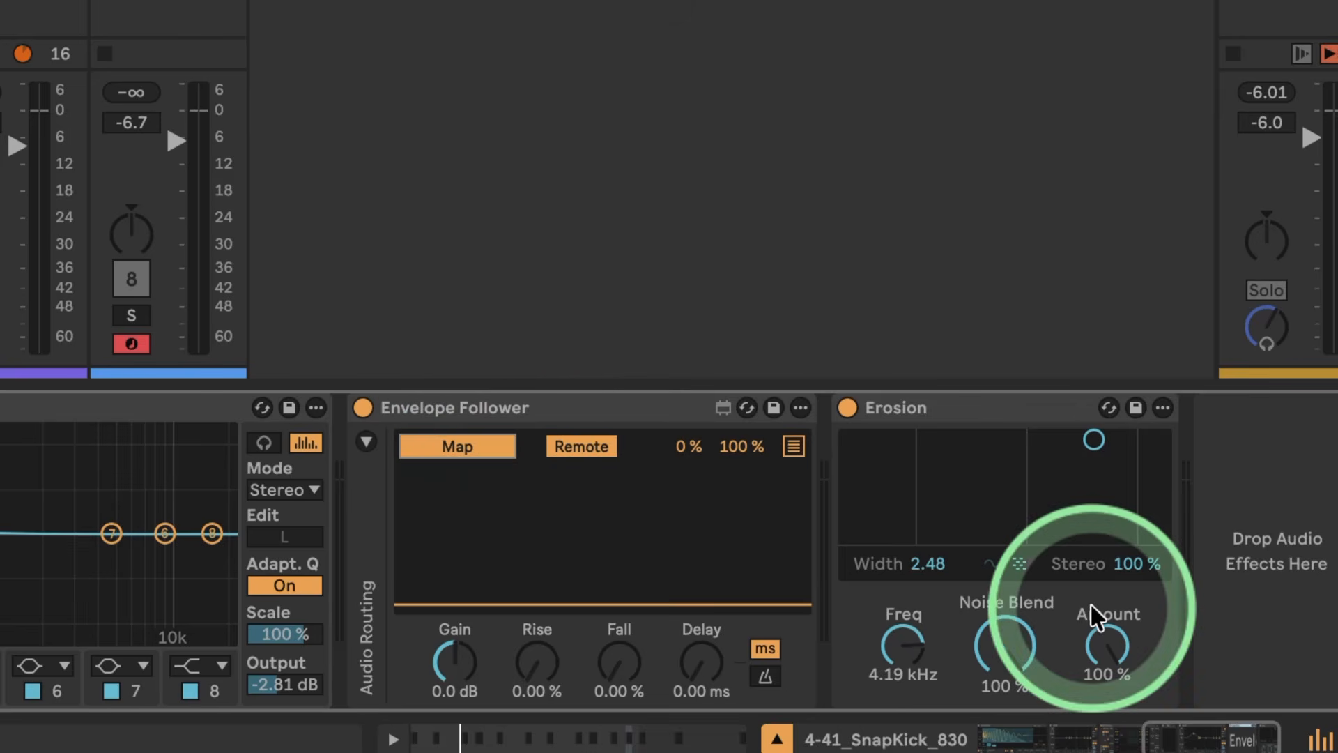
click(1110, 647)
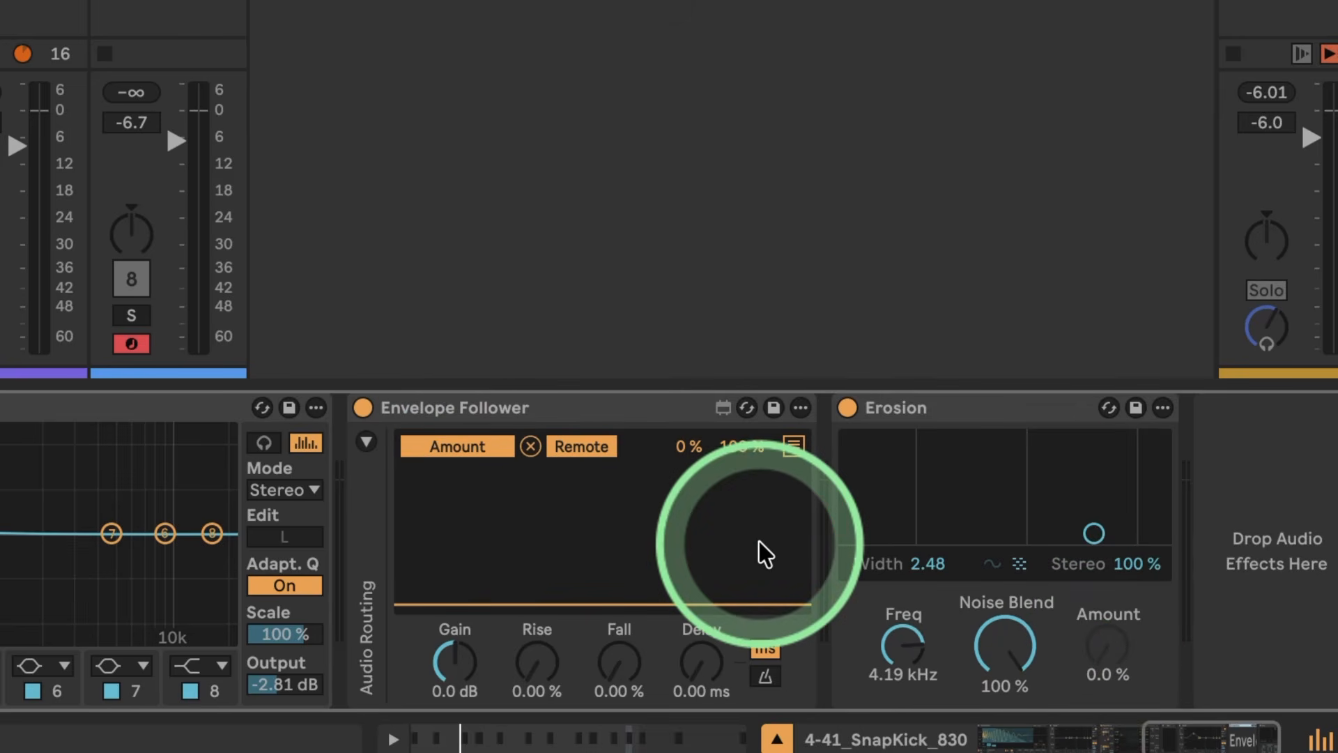
key(space)
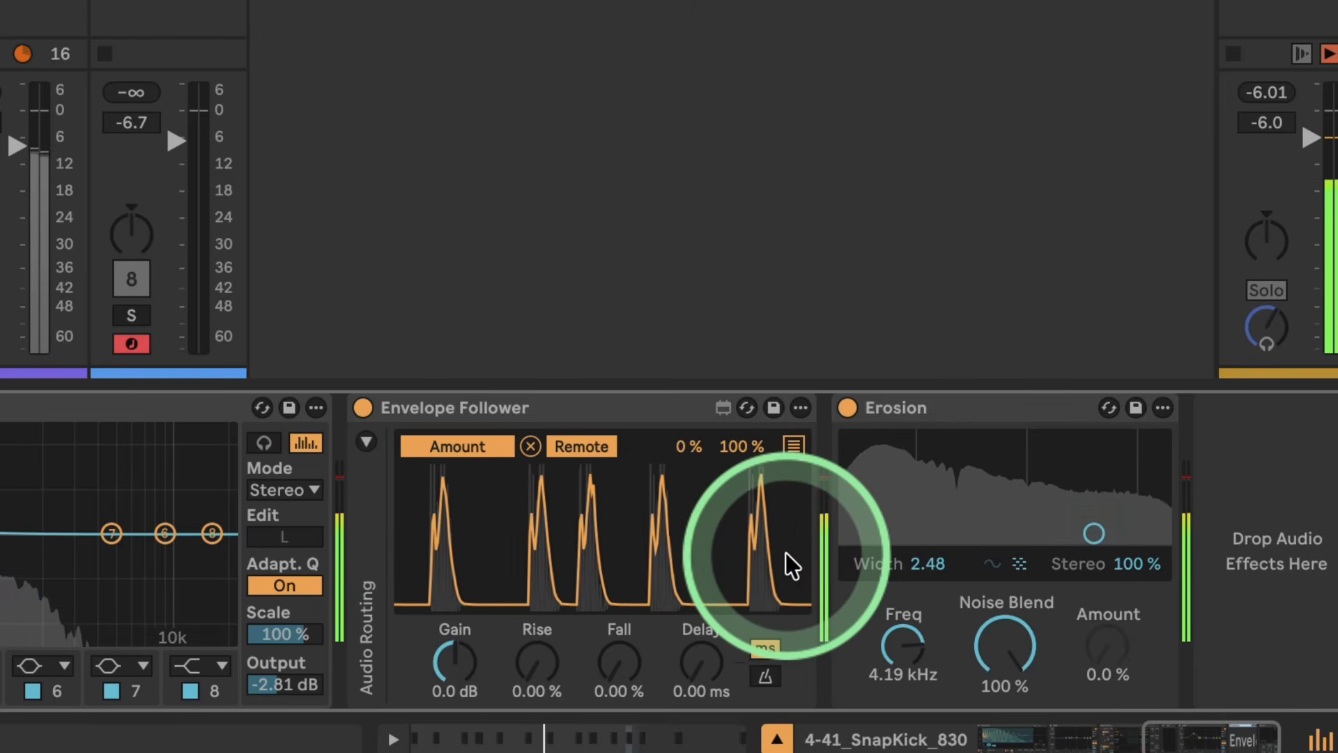
key(space)
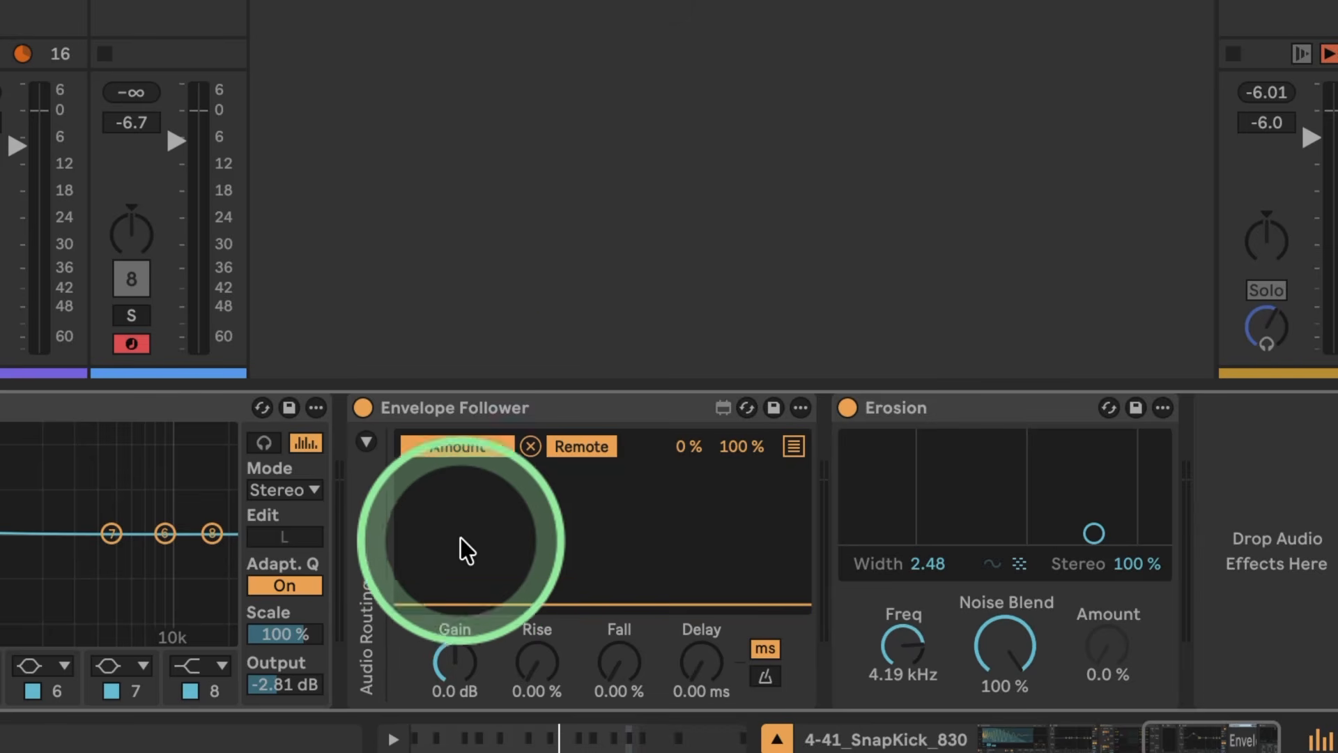
Group the Envelope Follower into an audio effect rack and check its Audio Routing section.
click(554, 418)
right_click(555, 418)
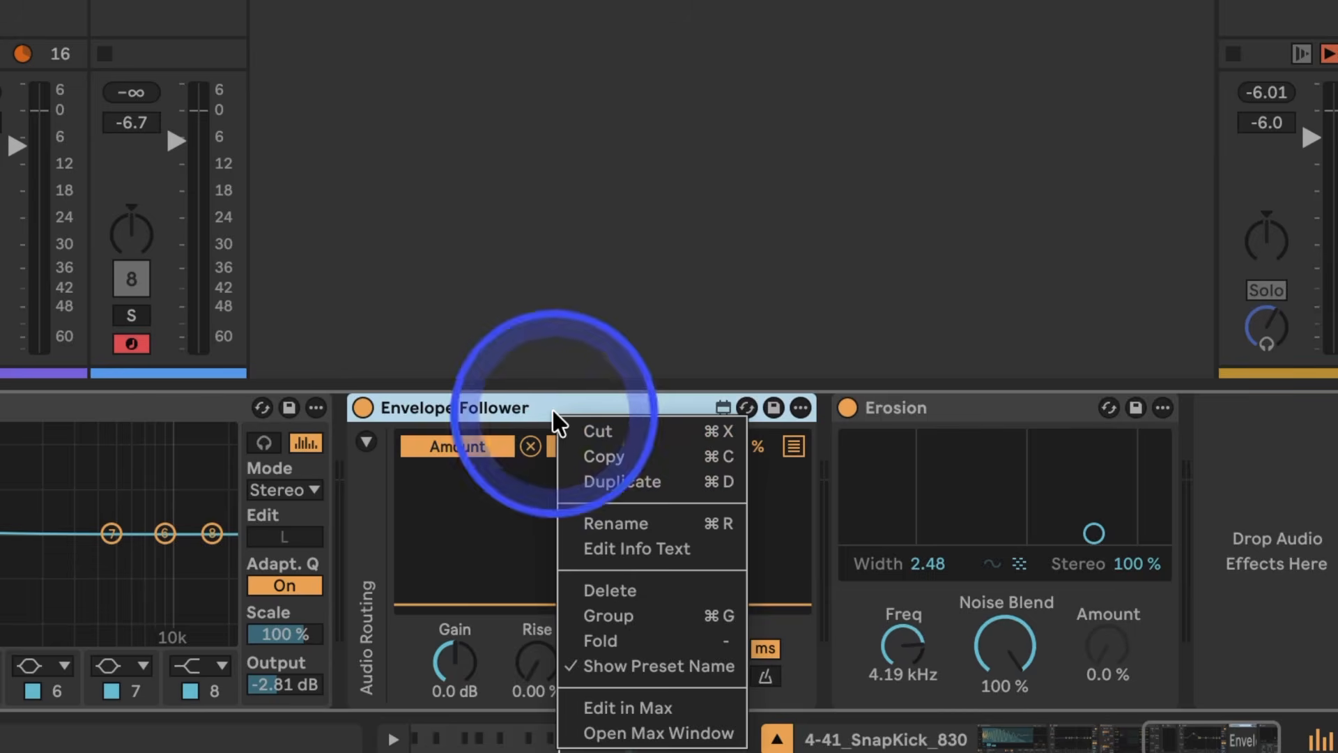
click(601, 615)
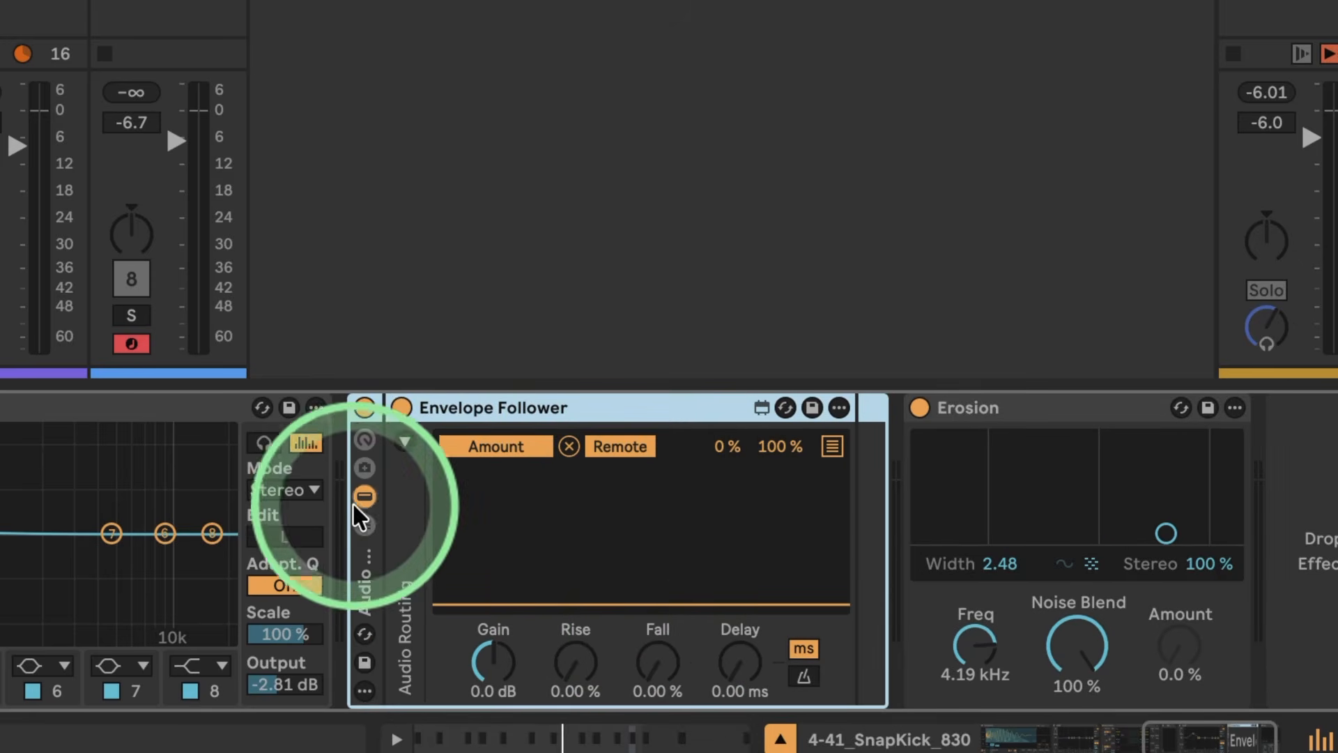
click(404, 442)
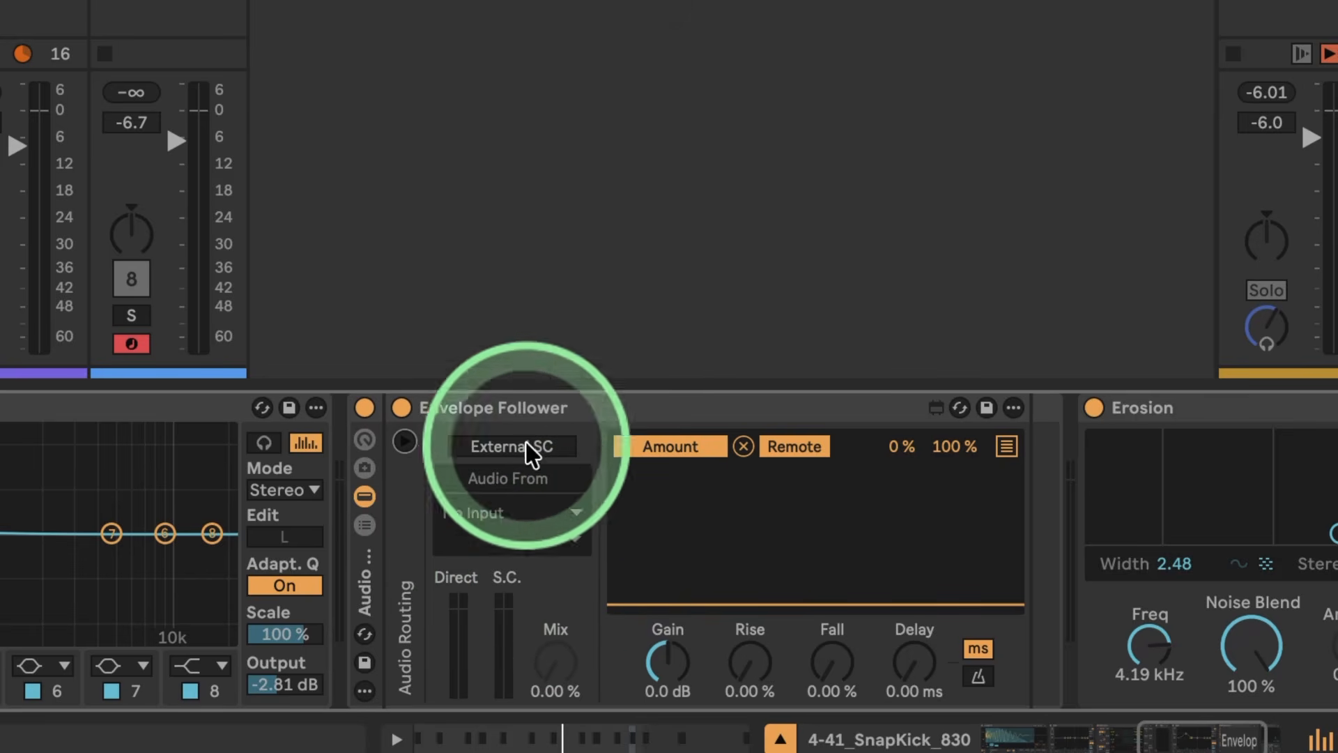
click(405, 442)
click(464, 408)
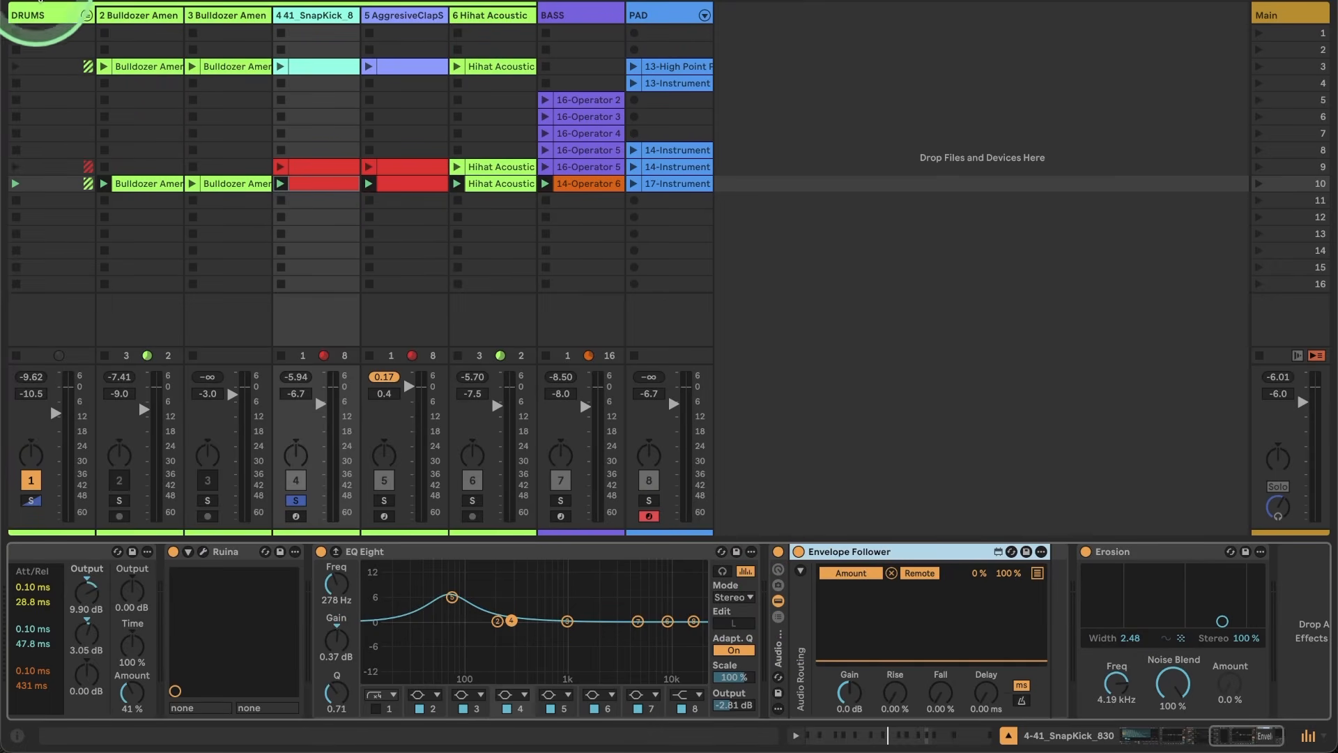
Insert Auto Filter from the Audio Effects library into the rack, directly before the Envelope Follower.
click(6, 2)
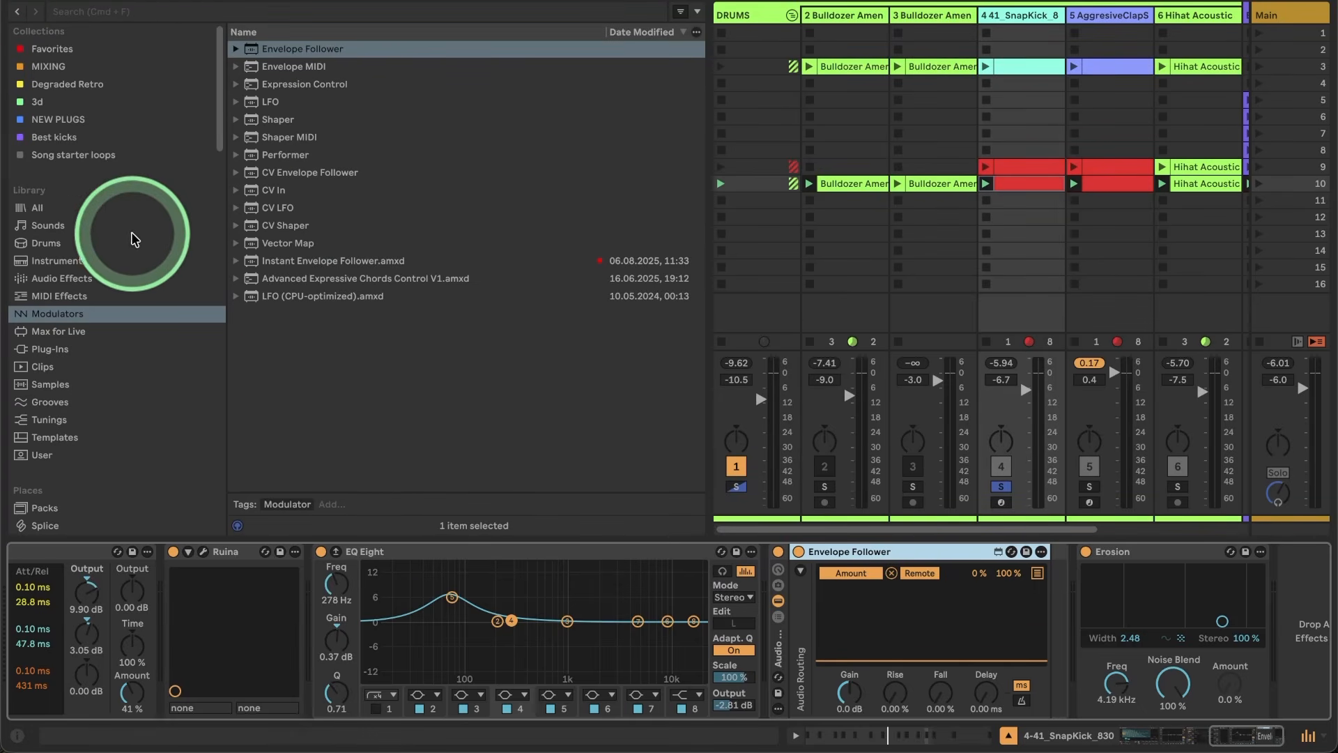
click(62, 278)
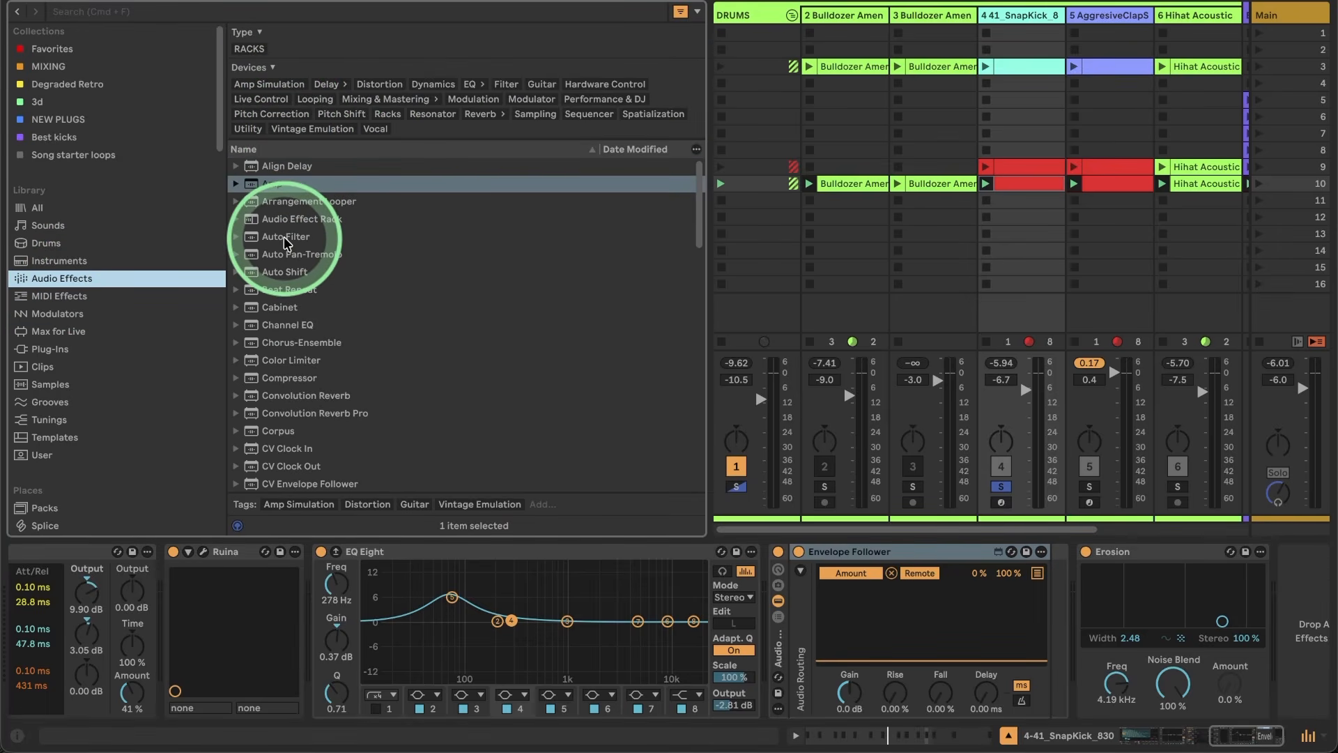
drag(282, 237, 805, 627)
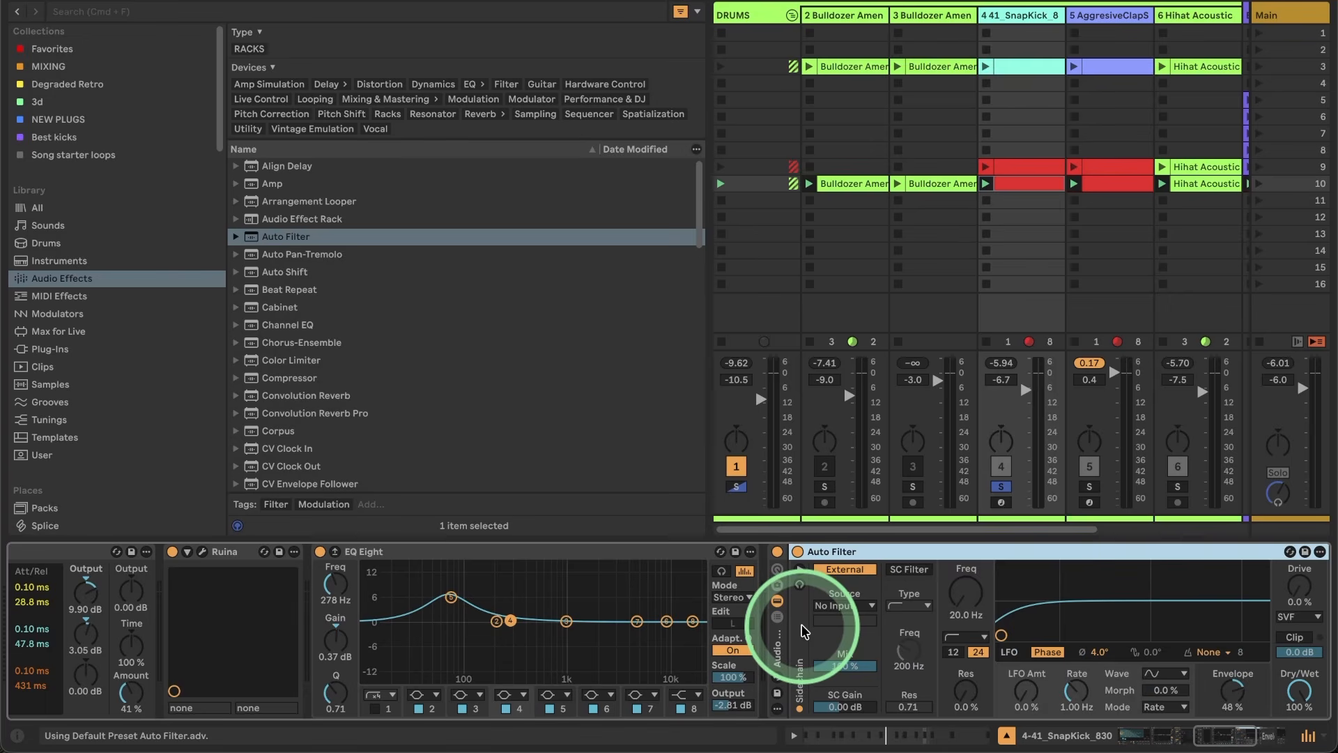
Configure Auto Filter as a band-pass with 40% resonance, external sidechain off and Envelope amount at 0%.
click(458, 570)
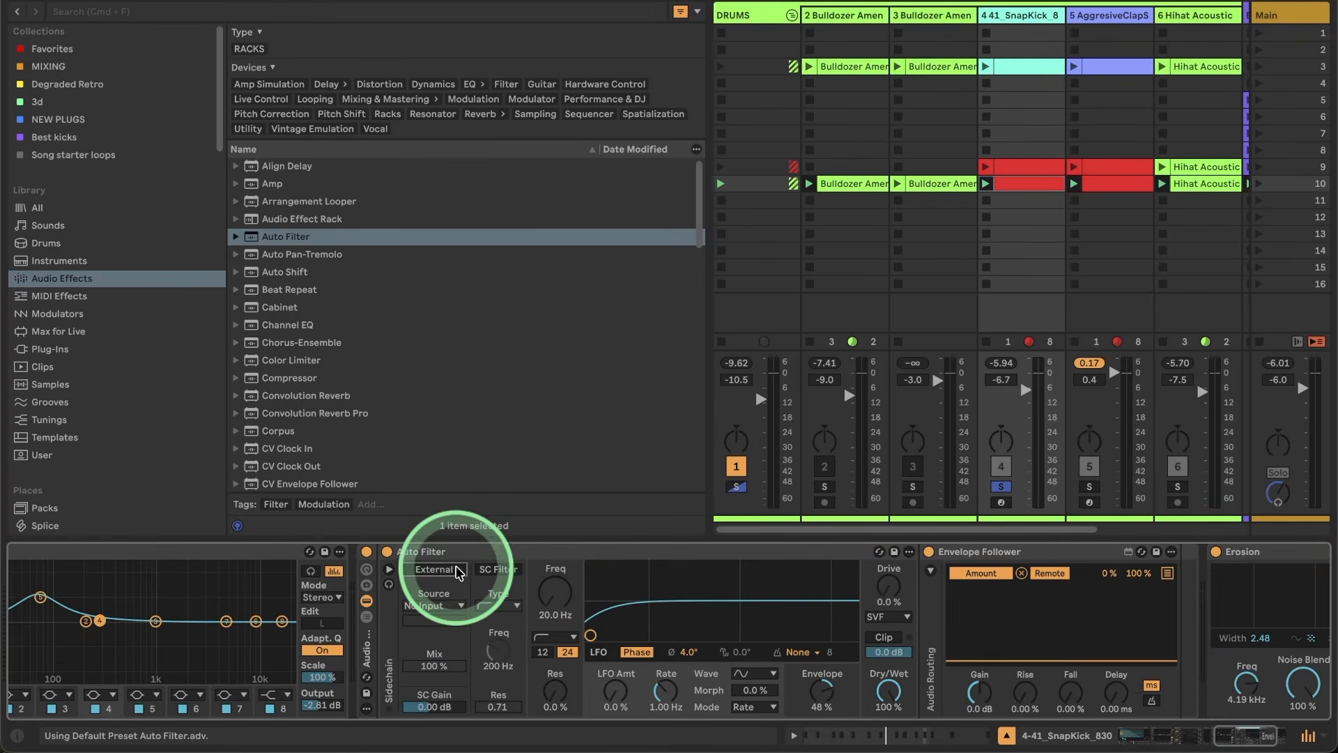
double_click(821, 694)
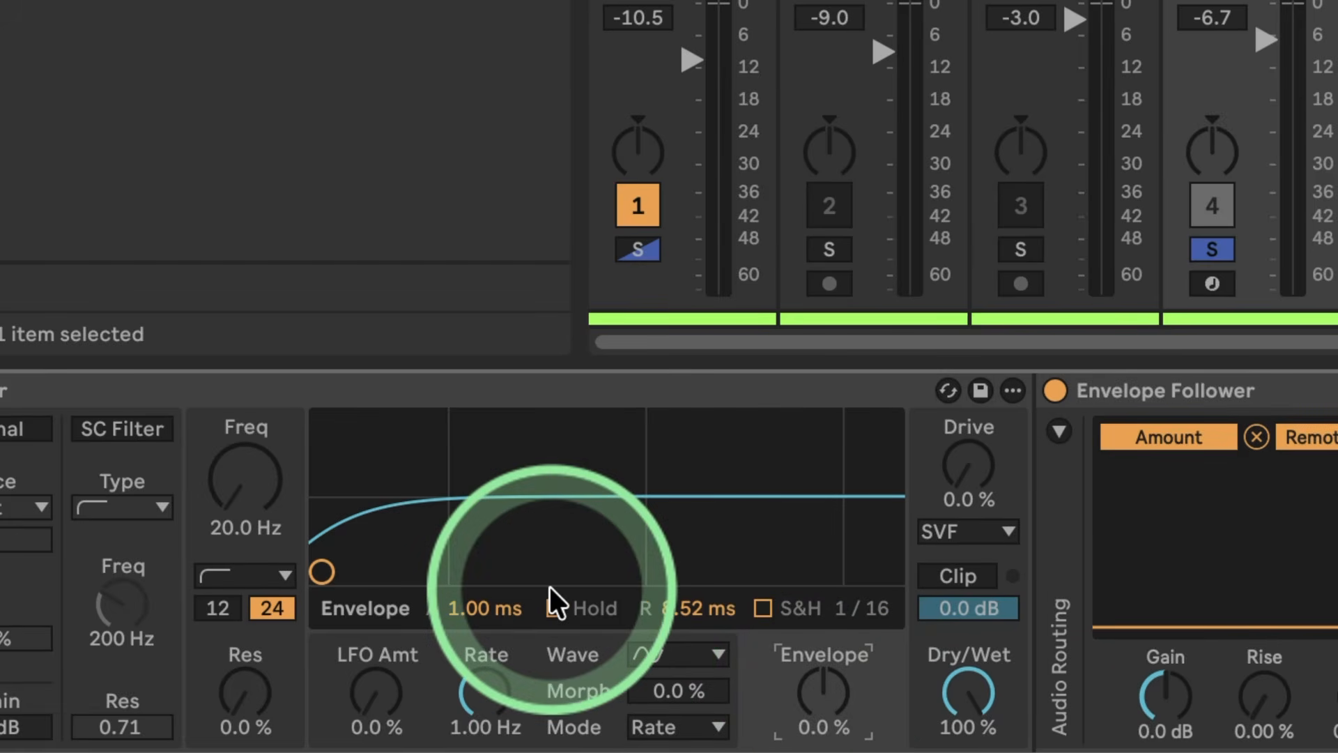
click(260, 576)
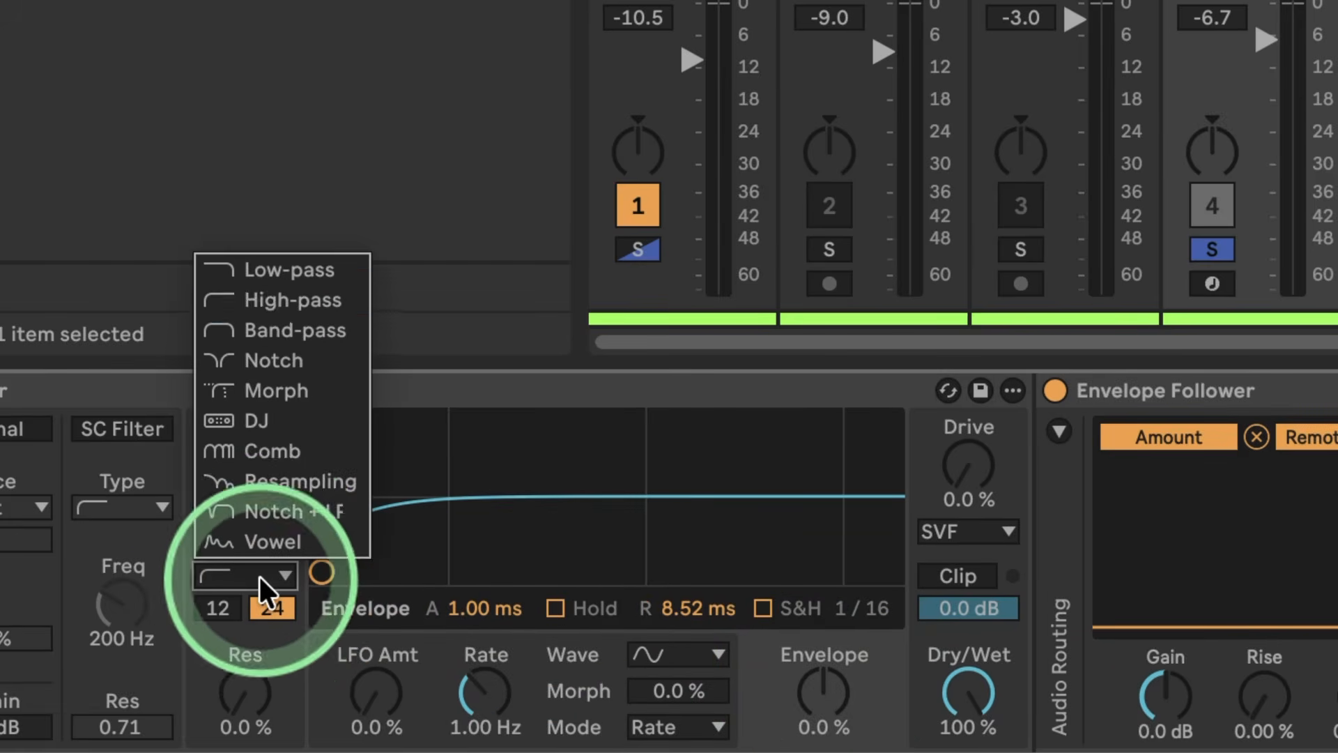
click(255, 329)
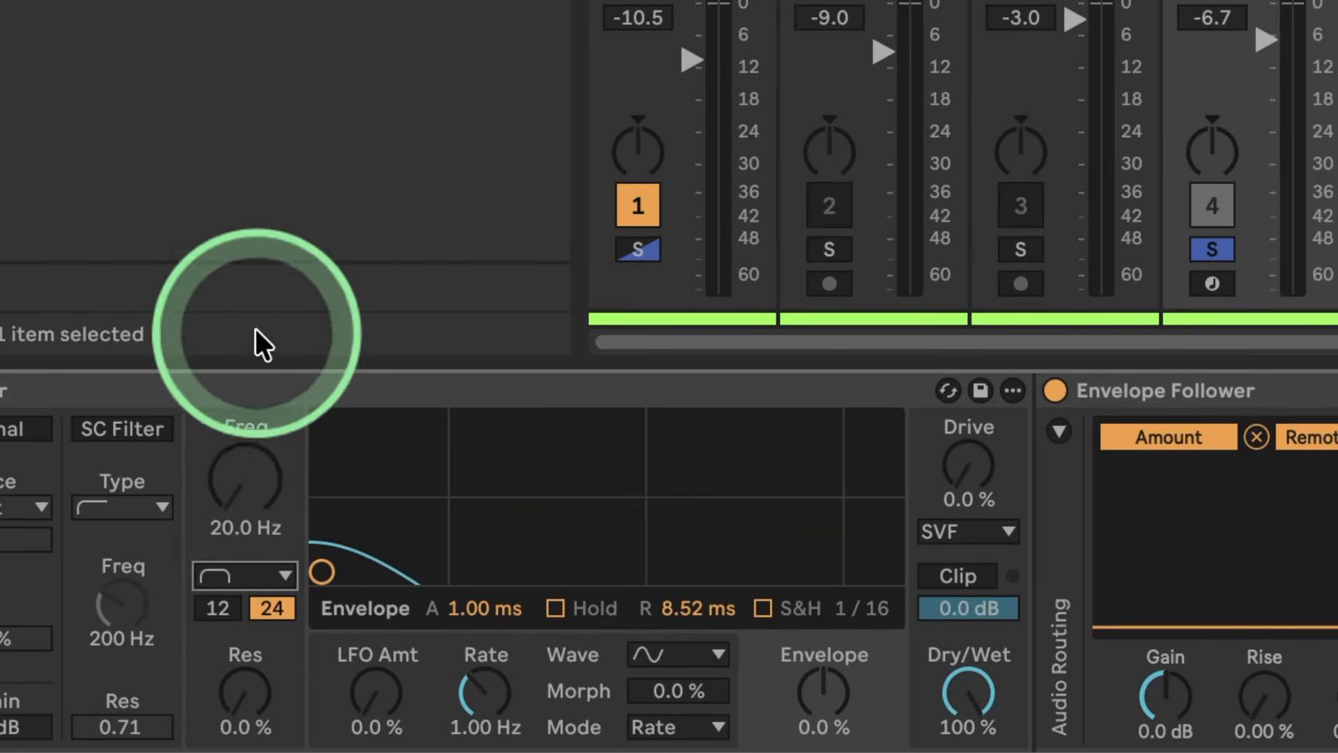
drag(246, 683, 245, 605)
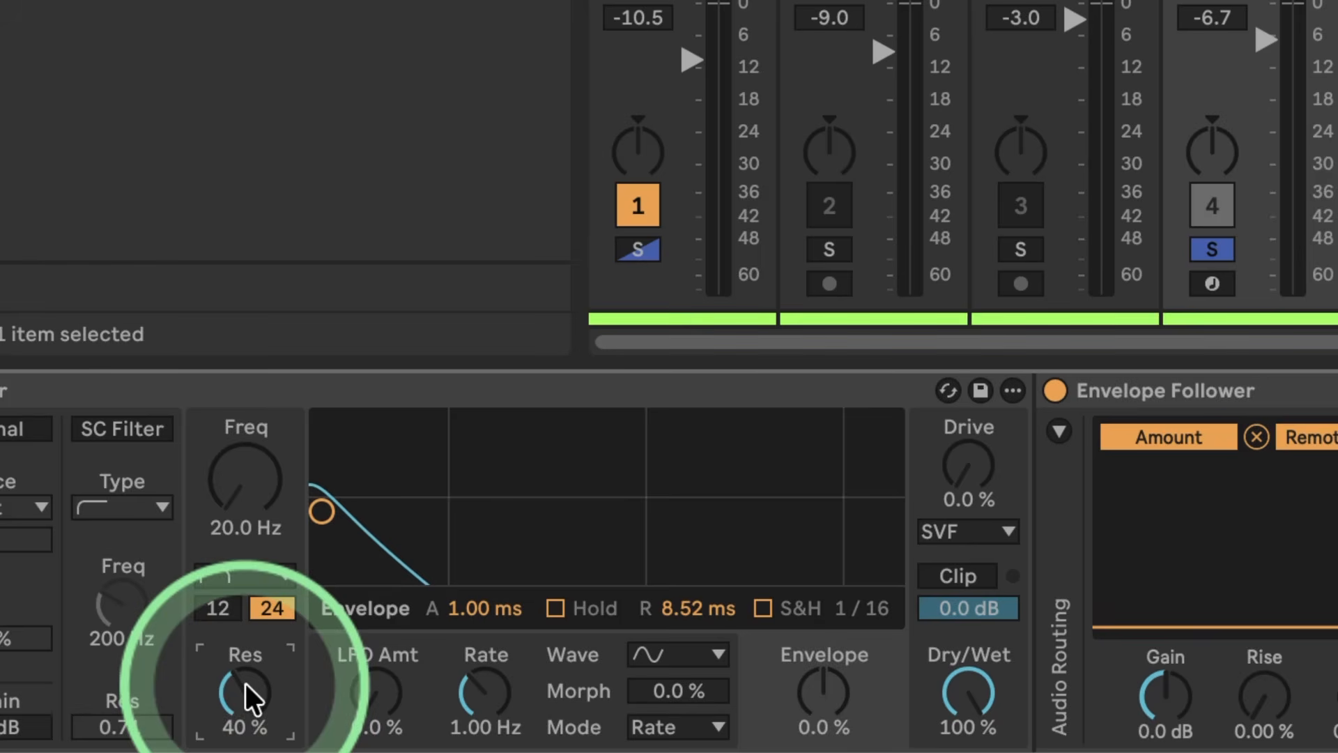
Play the soloed kick and set Auto Filter's frequency to 408 Hz while watching the Envelope Follower's response.
scroll(433, 515, right, 5)
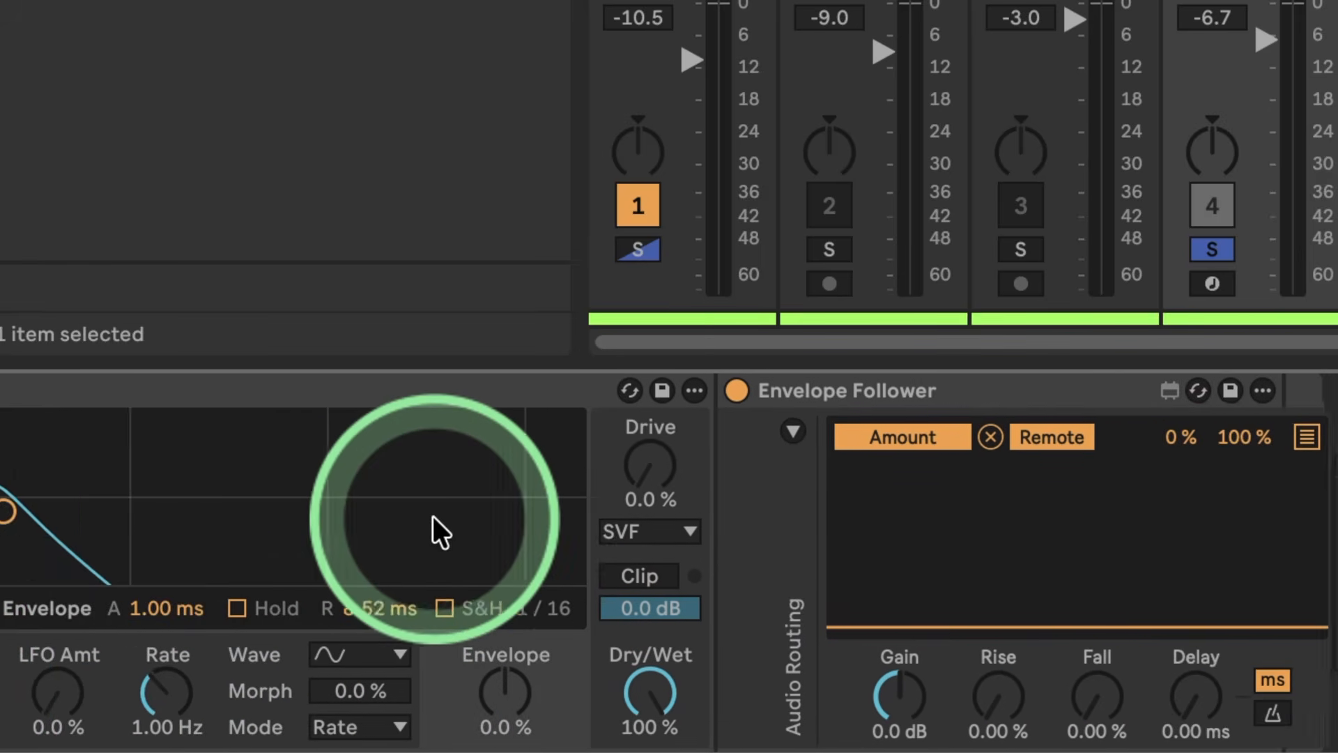
scroll(474, 505, left, 15)
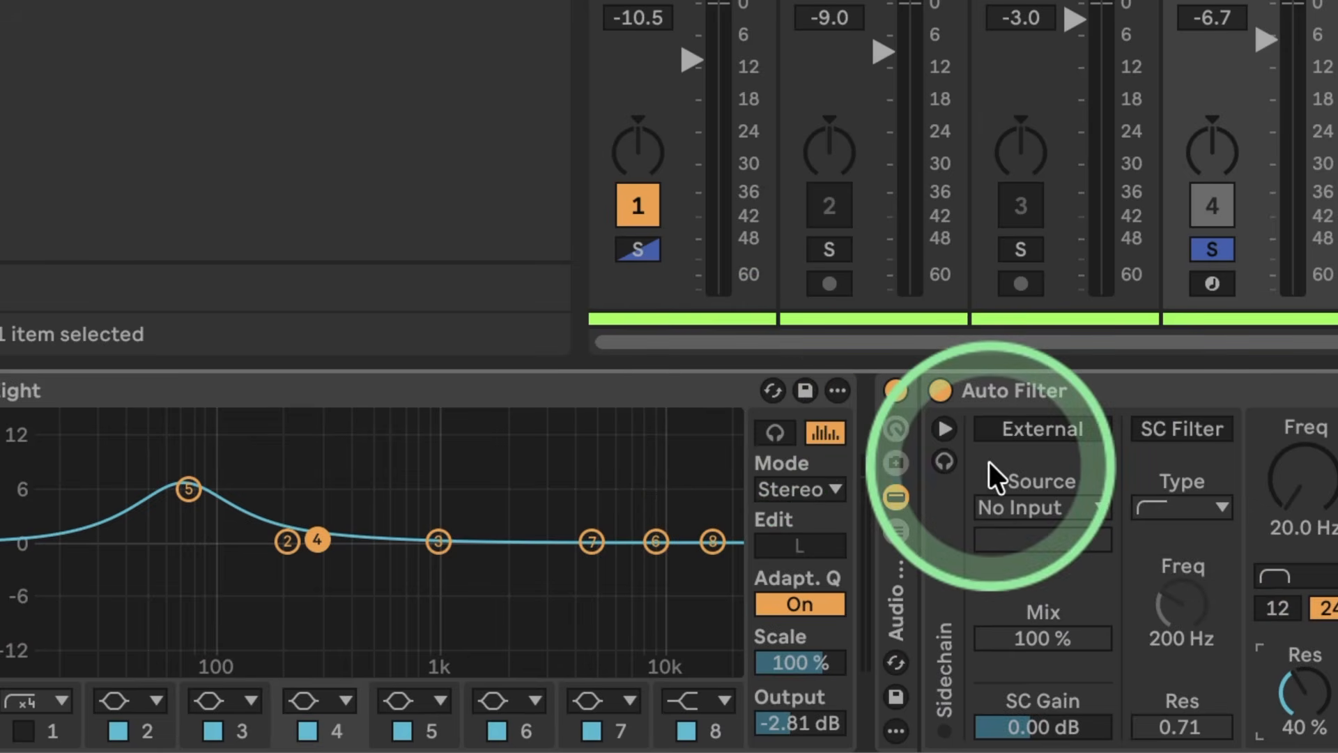
scroll(990, 461, right, 10)
scroll(990, 463, left, 4)
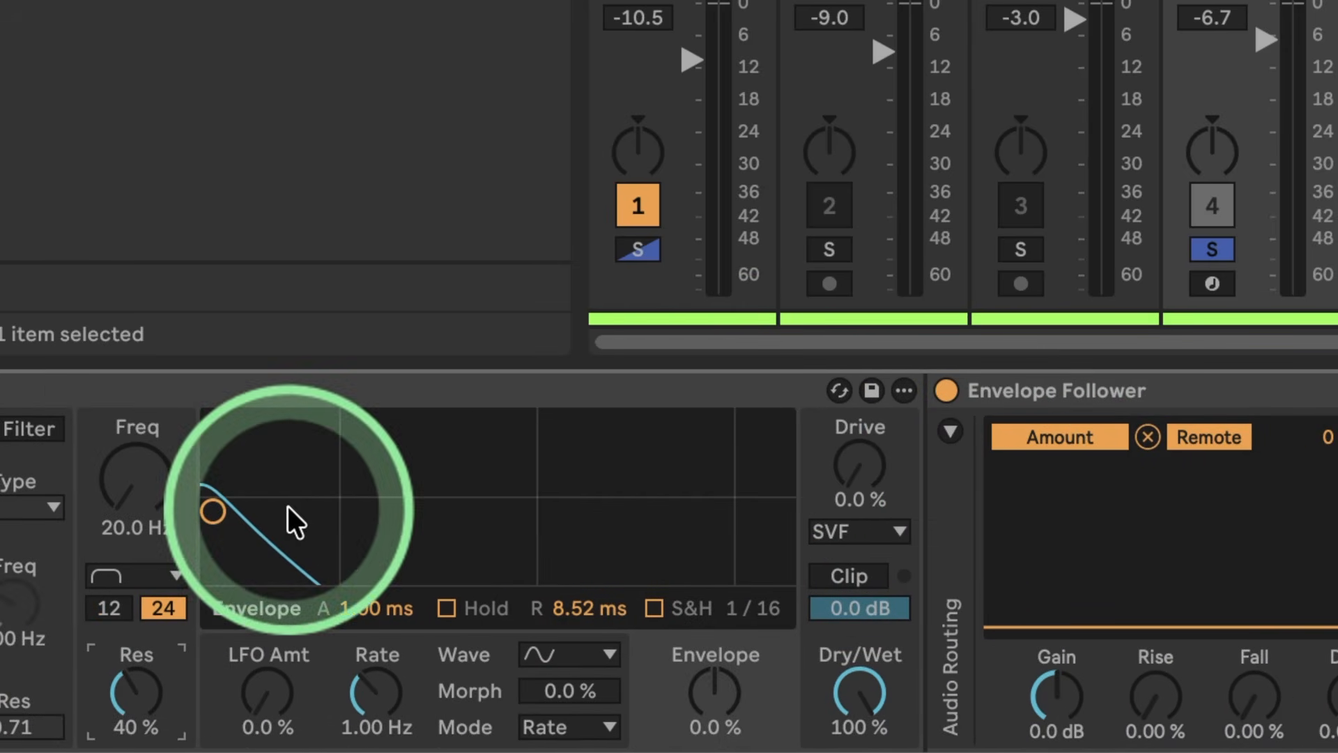
key(space)
scroll(693, 546, right, 4)
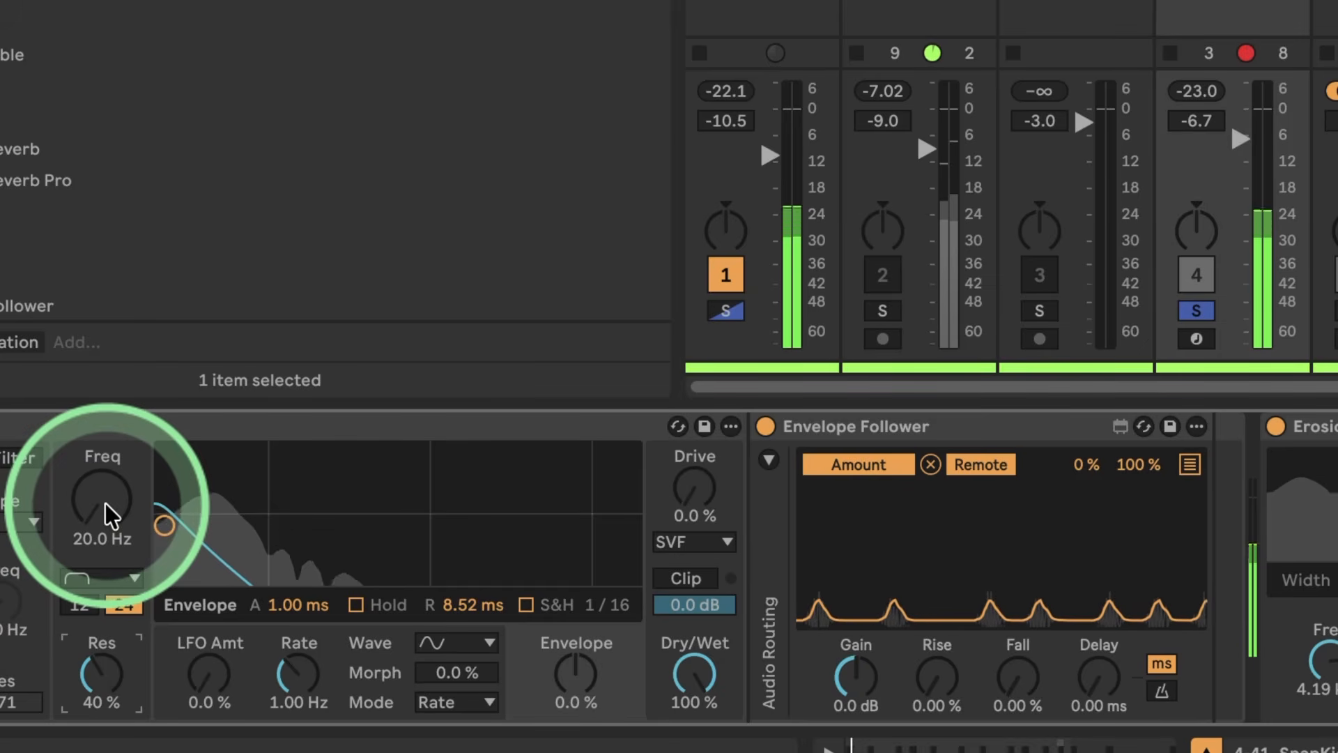
click(106, 514)
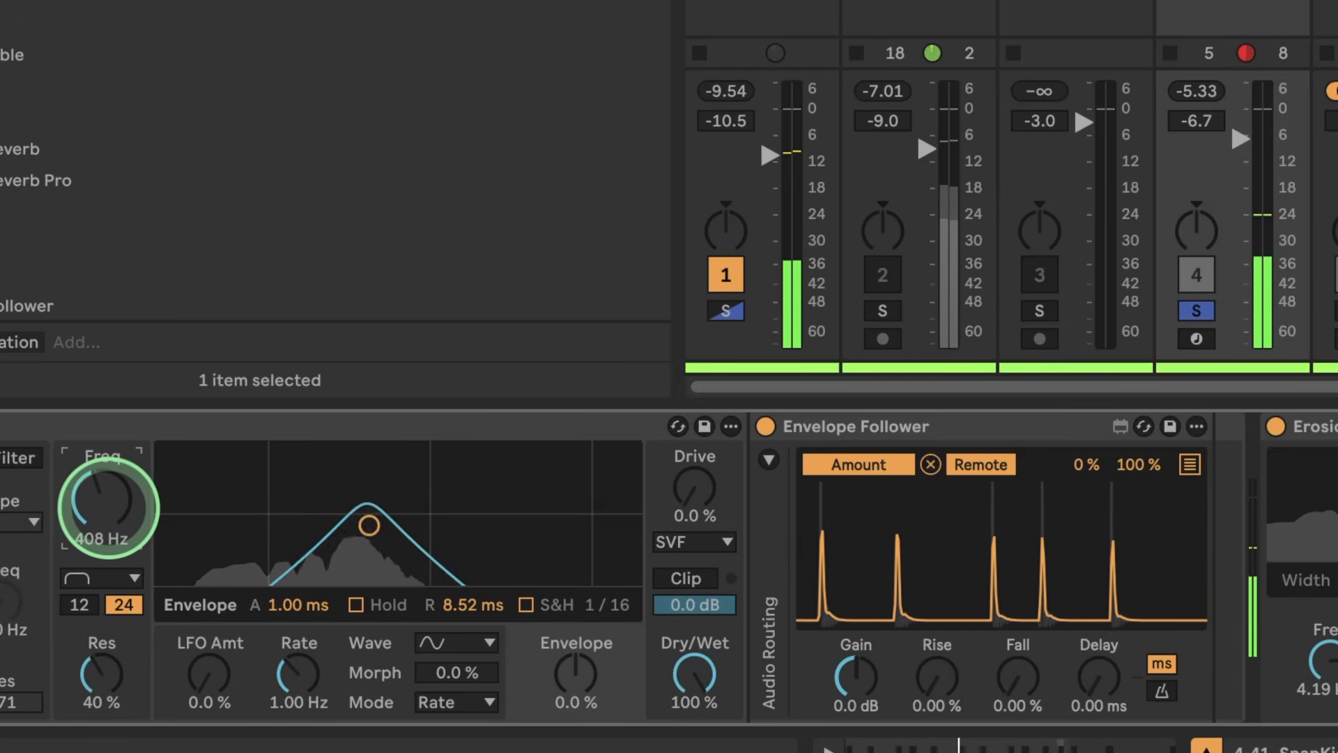
click(317, 538)
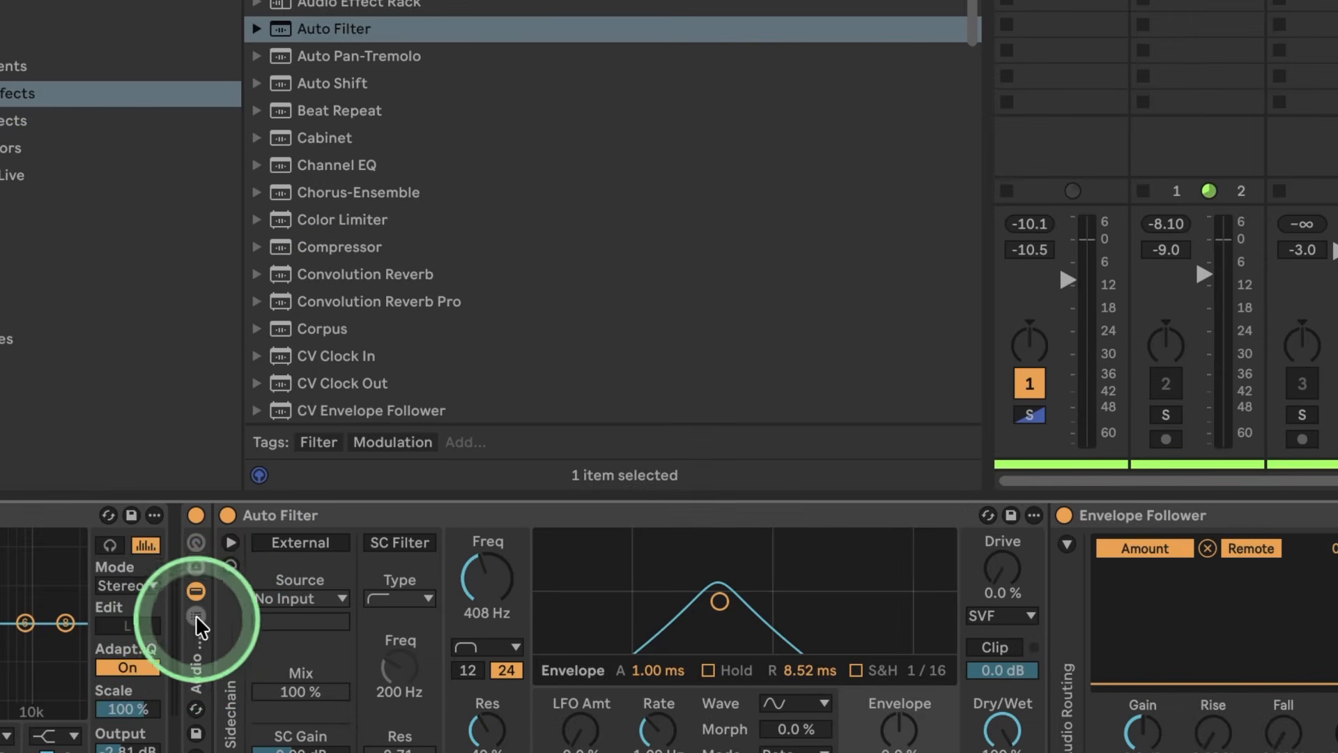
Show the rack's chain list, create a second empty chain, and deactivate the Auto Filter chain.
click(198, 618)
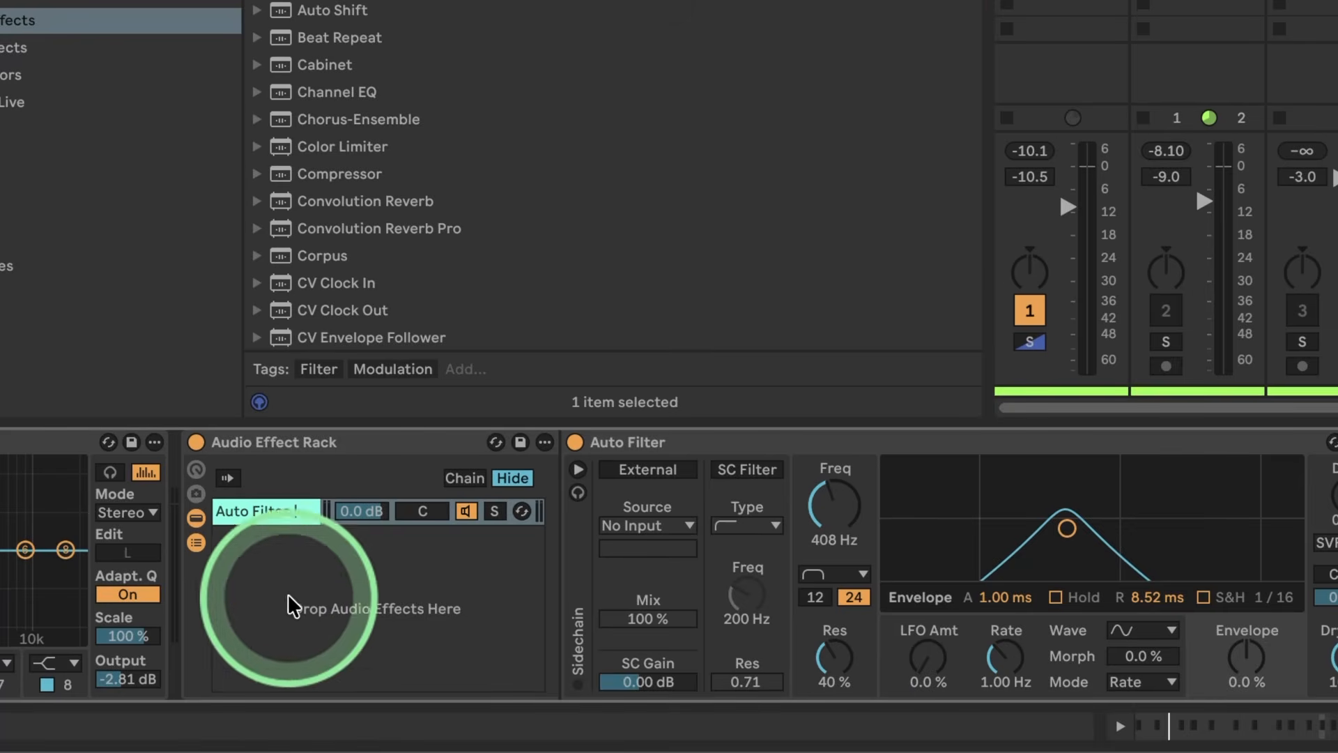
right_click(273, 551)
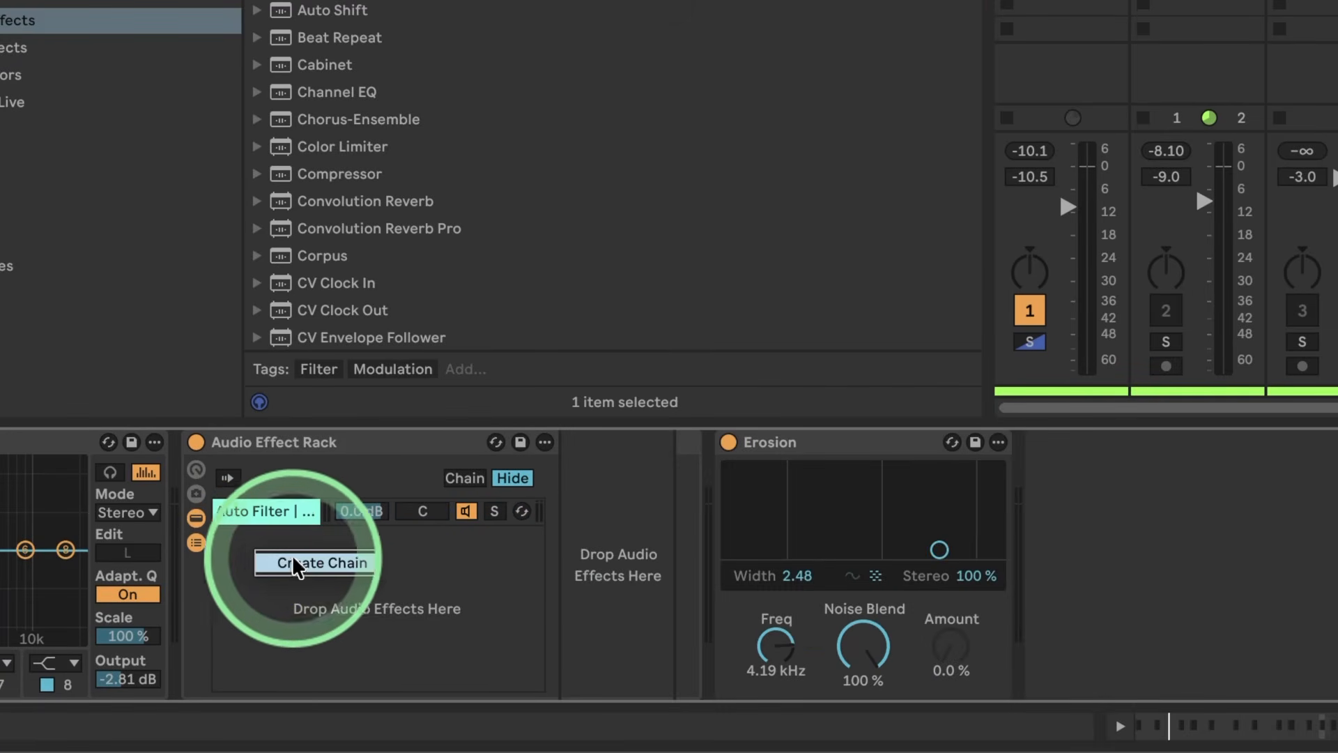
click(328, 562)
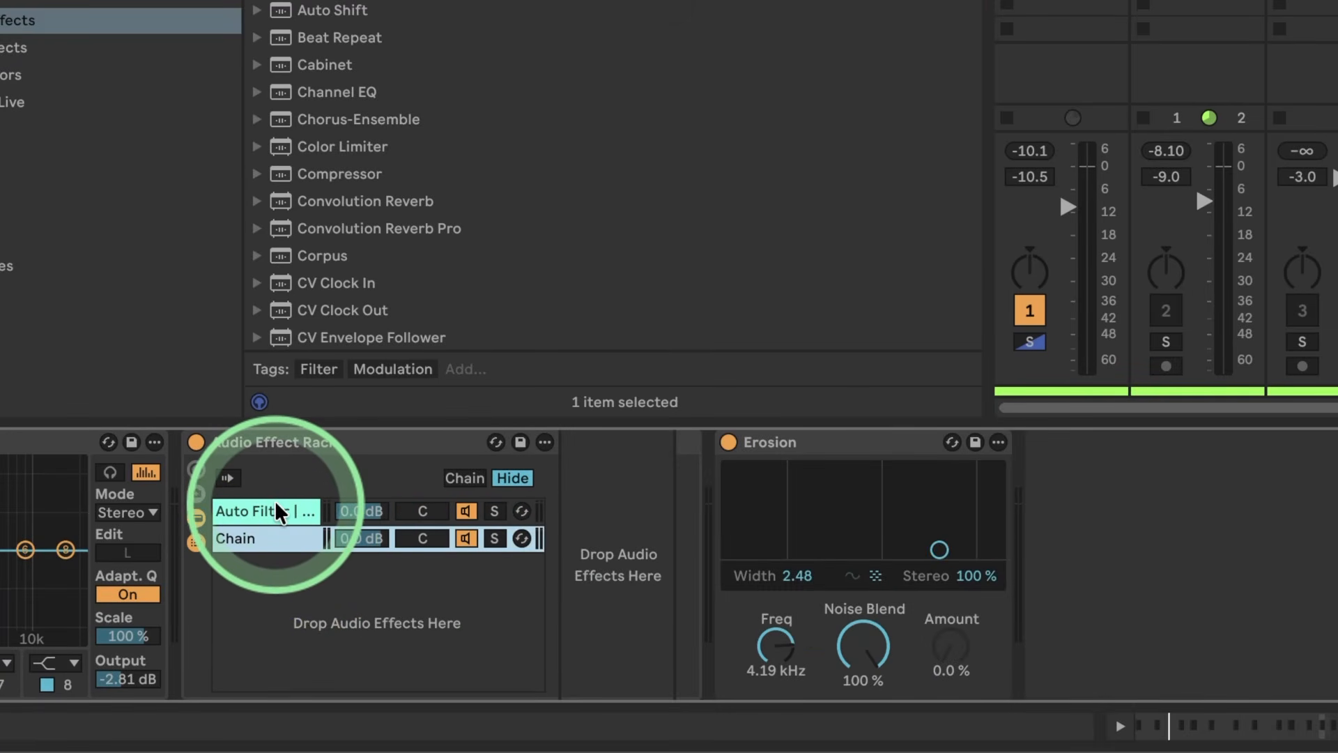
click(314, 511)
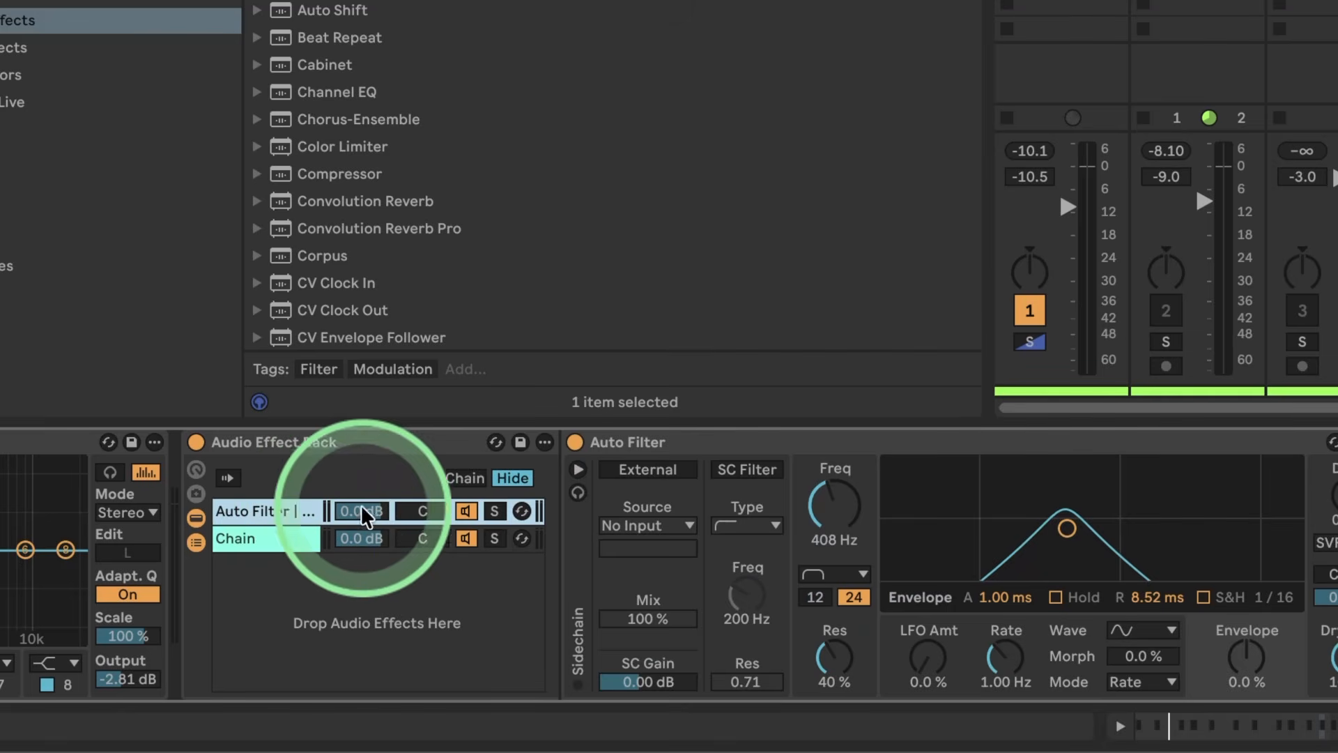
click(466, 512)
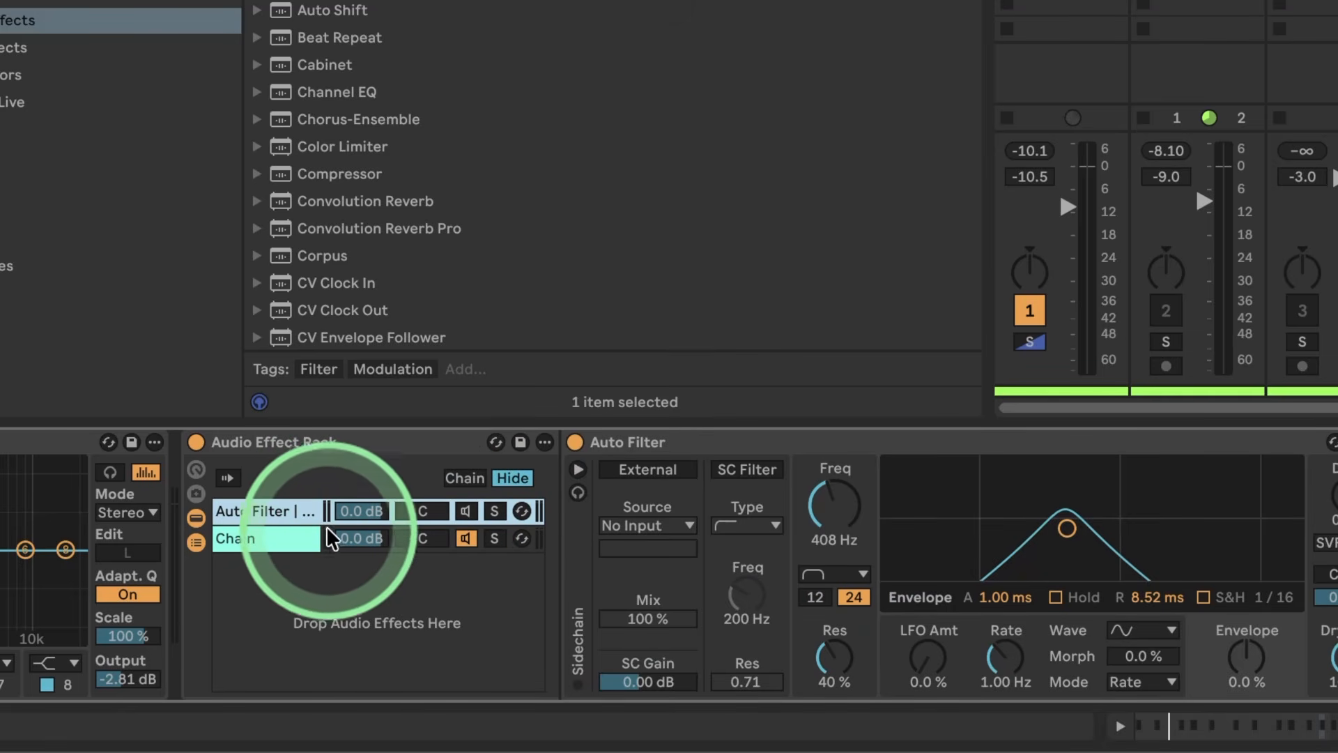
Audition the kick with Erosion bypassed and active, retuning Auto Filter to 746 Hz with 59% resonance.
scroll(369, 553, right, 5)
key(space)
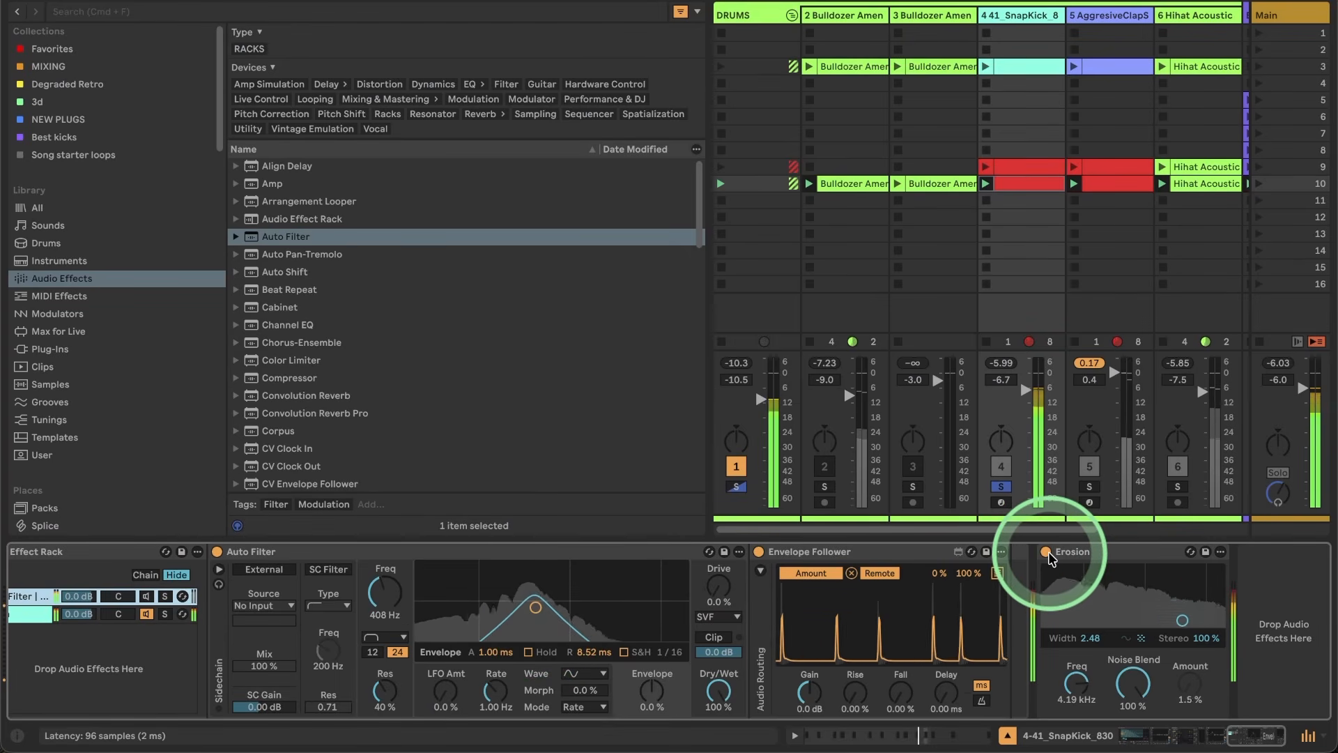
click(1047, 552)
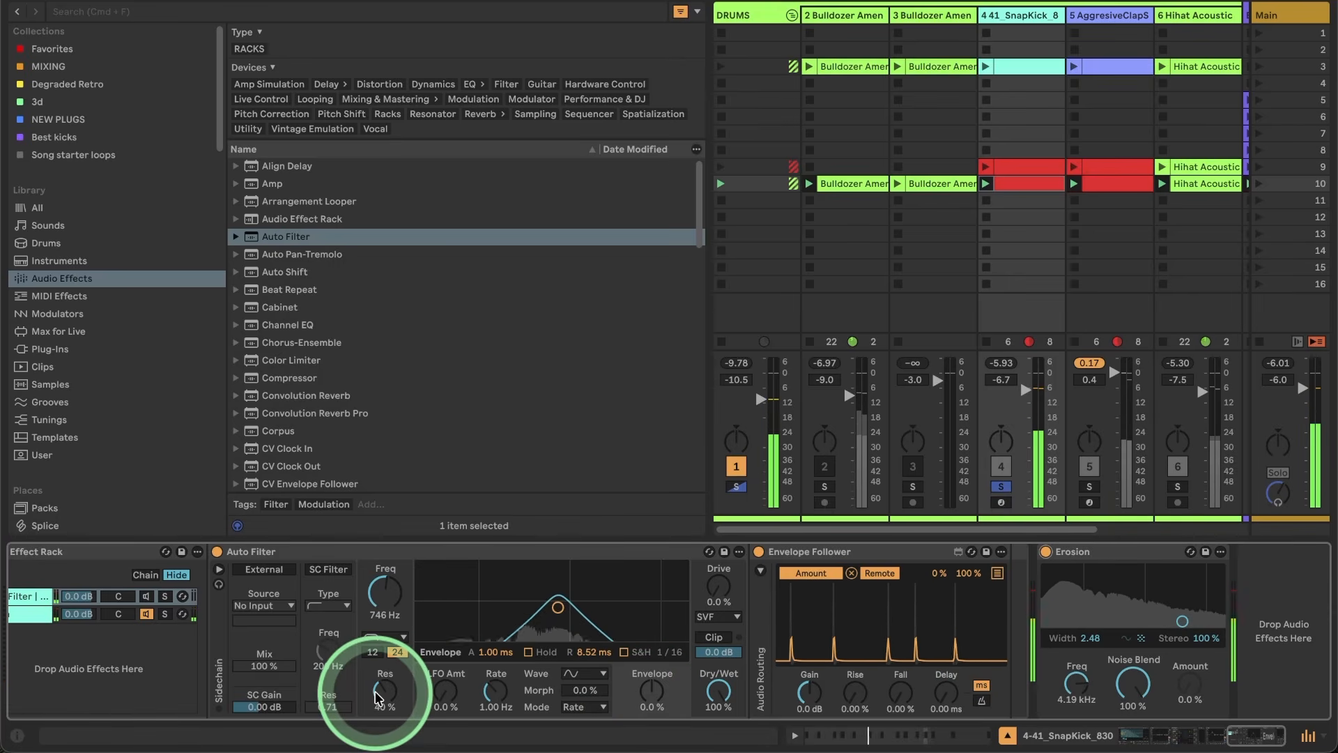
mouse_move(384, 690)
mouse_down()
mouse_move(384, 655)
mouse_move(384, 705)
mouse_up()
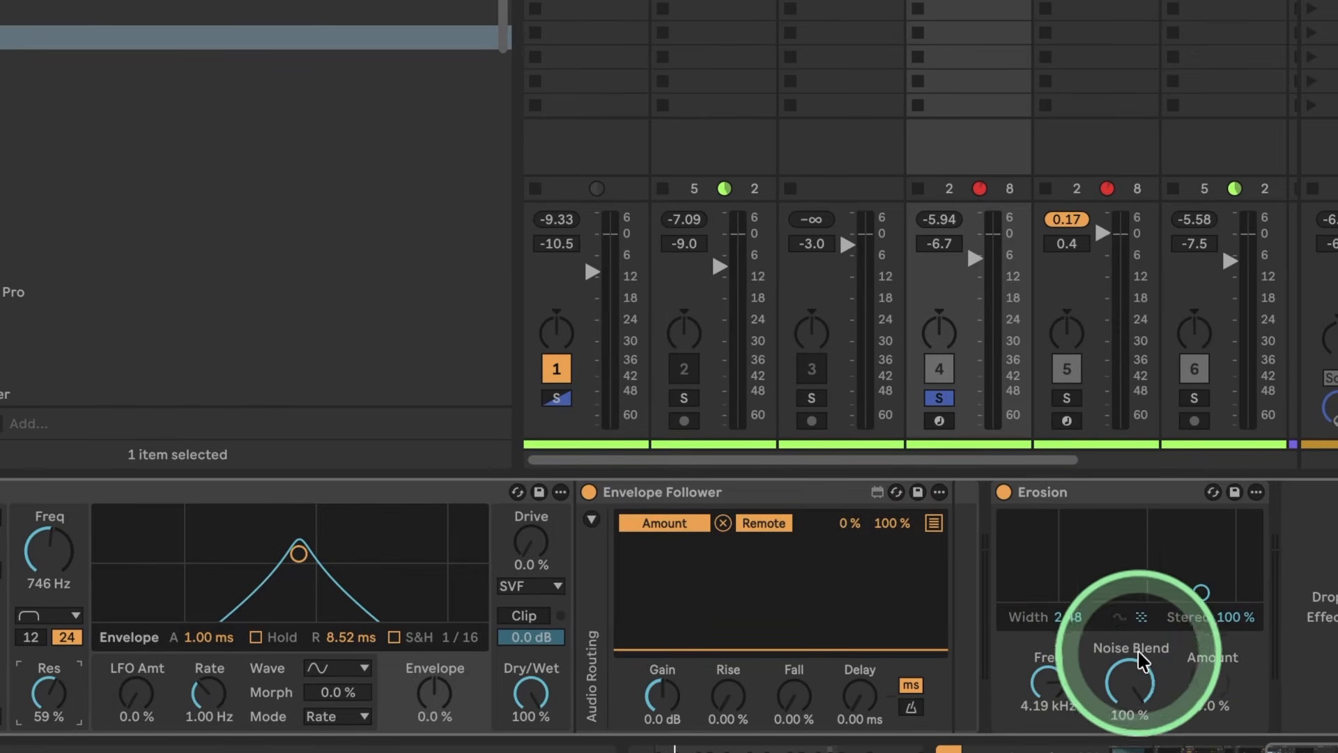
Set Erosion's Noise Blend to 0% and Freq to 510 Hz, comparing the playing kick with Erosion off and on.
drag(1138, 683, 1138, 687)
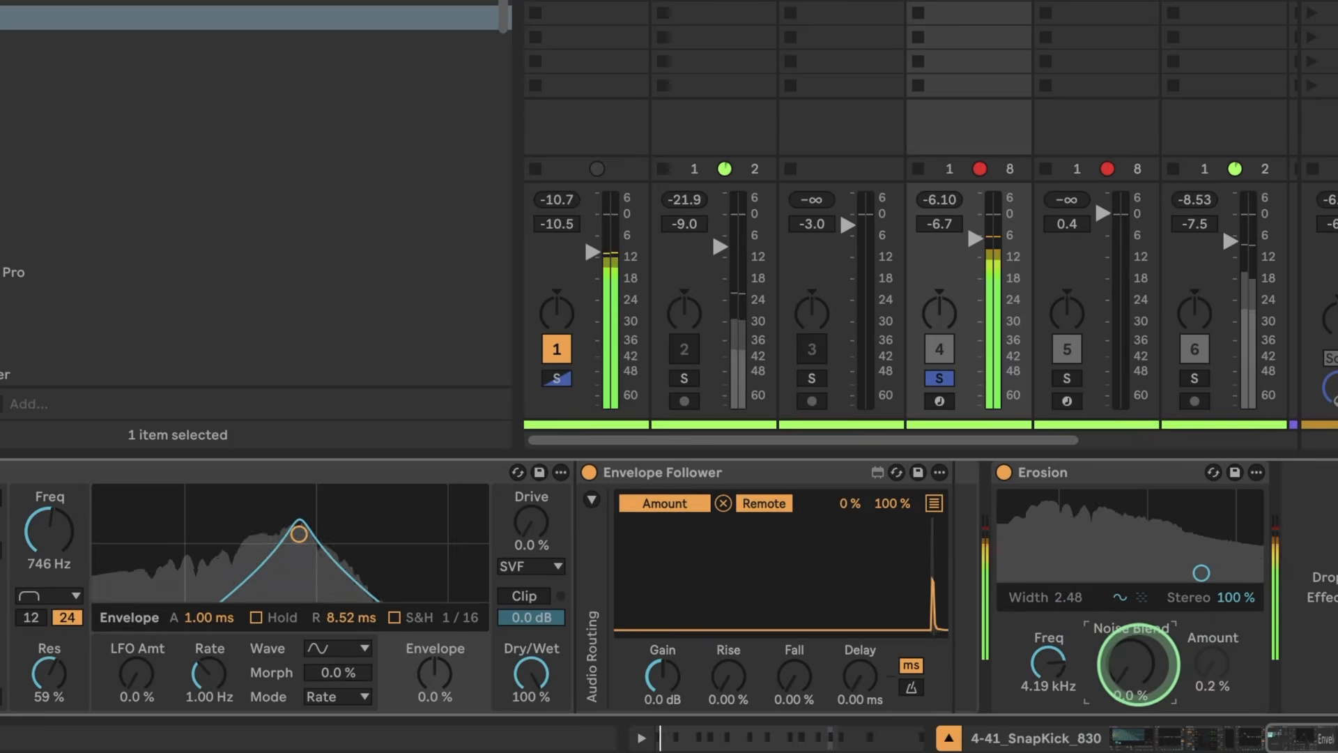
mouse_move(1138, 683)
mouse_down()
mouse_move(1138, 656)
mouse_move(1144, 673)
mouse_up()
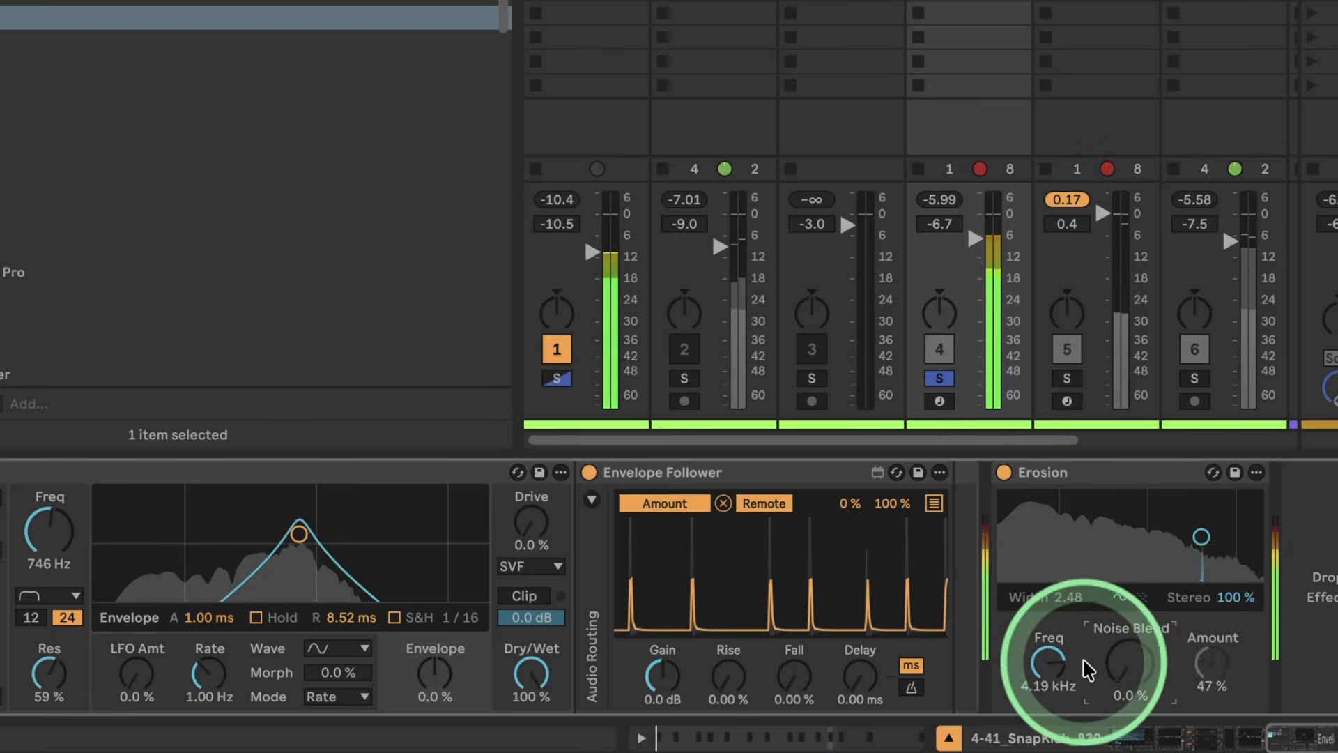
drag(1048, 662, 1048, 700)
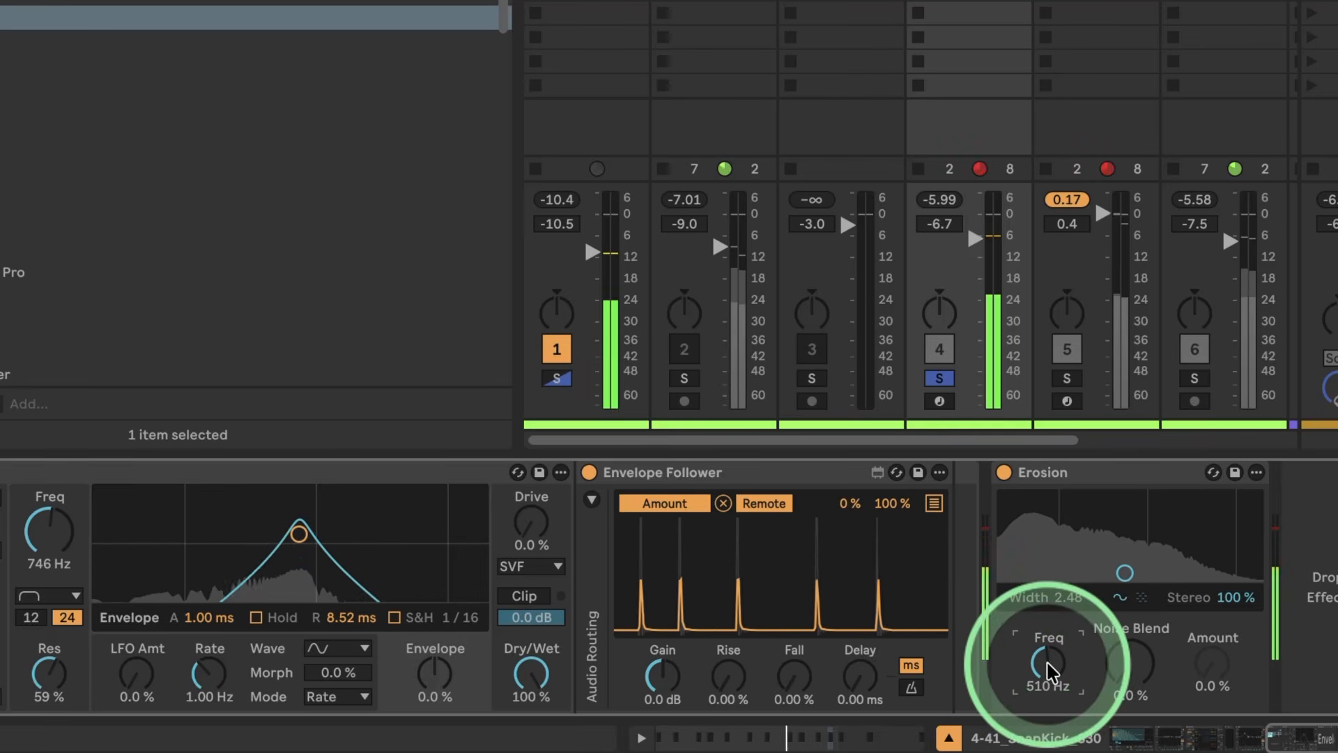
click(1006, 475)
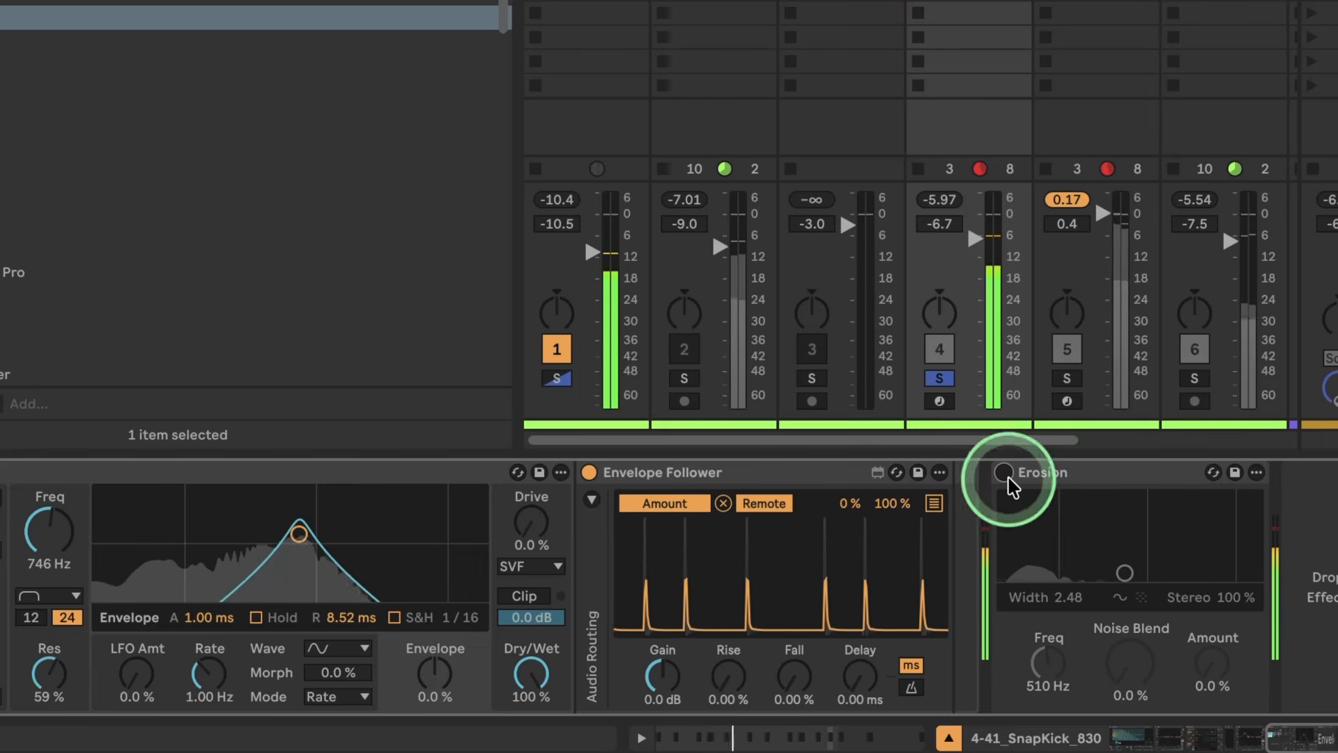
click(1006, 475)
Set Erosion's Noise Blend to 65%, comparing against the bypassed sound, and stop playback.
drag(1131, 661, 1131, 583)
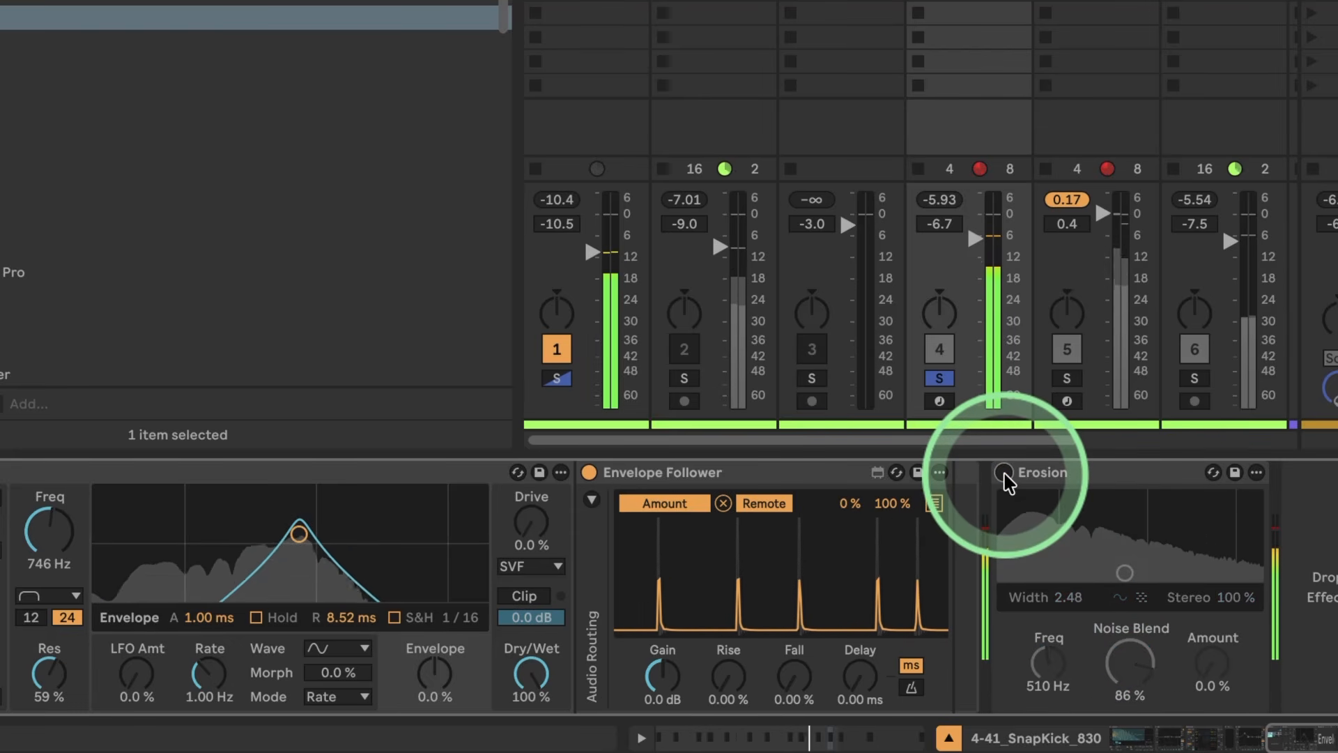
mouse_move(1129, 655)
mouse_down()
mouse_move(1130, 673)
mouse_move(1126, 660)
mouse_up()
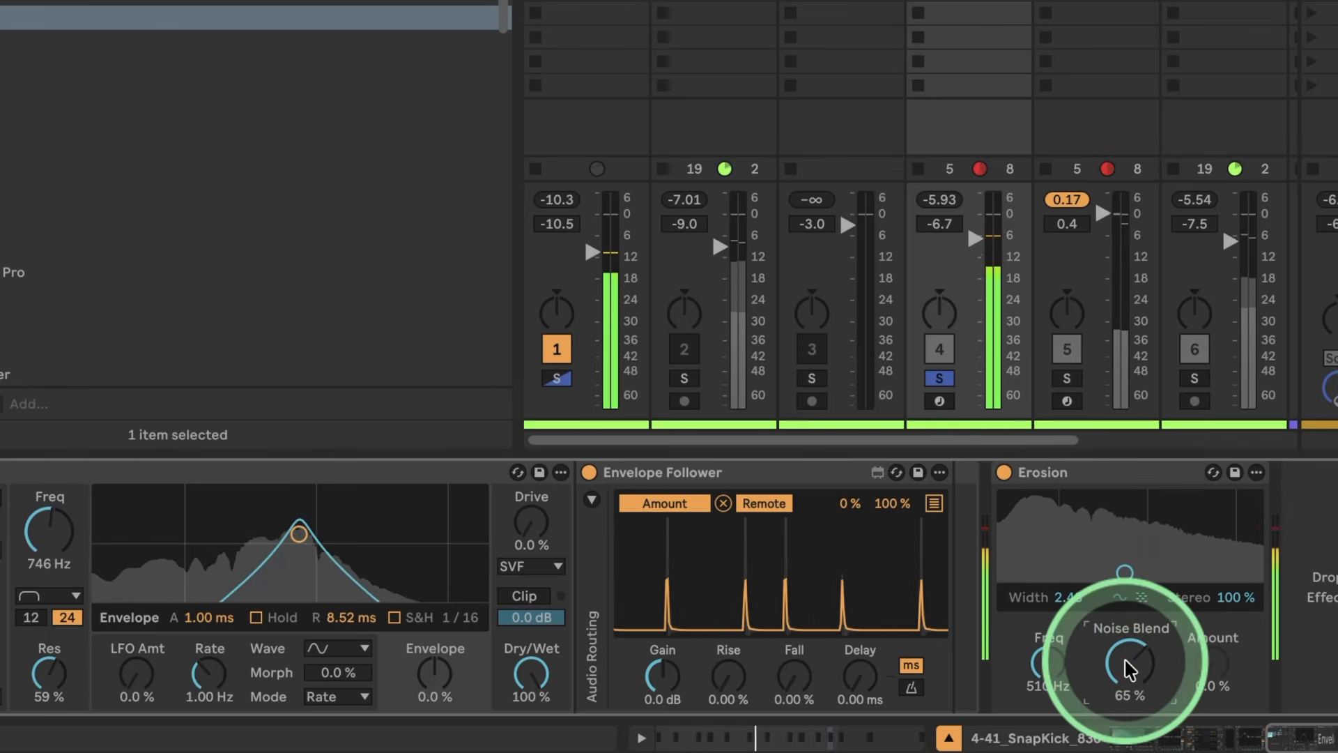
click(1039, 516)
key(space)
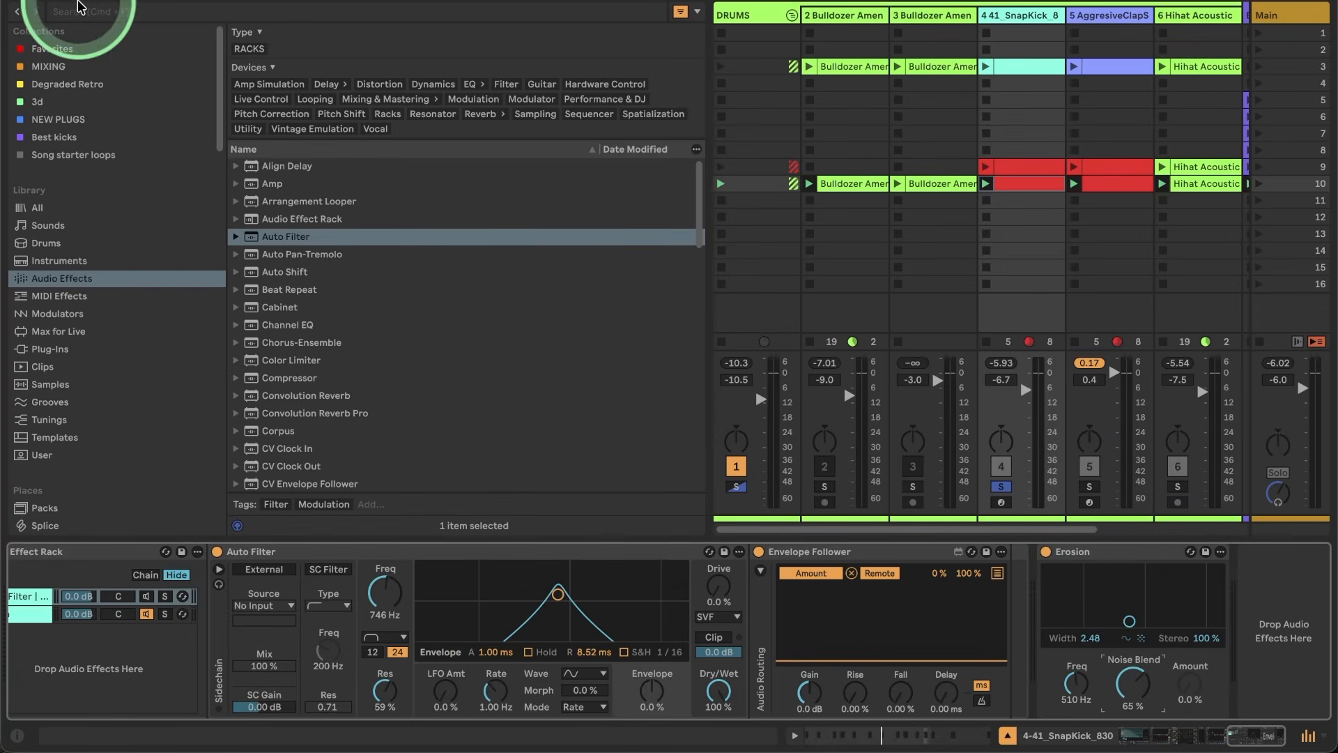
Hide the browser, unsolo the kick track, and play the set with the BASS track soloed.
click(17, 11)
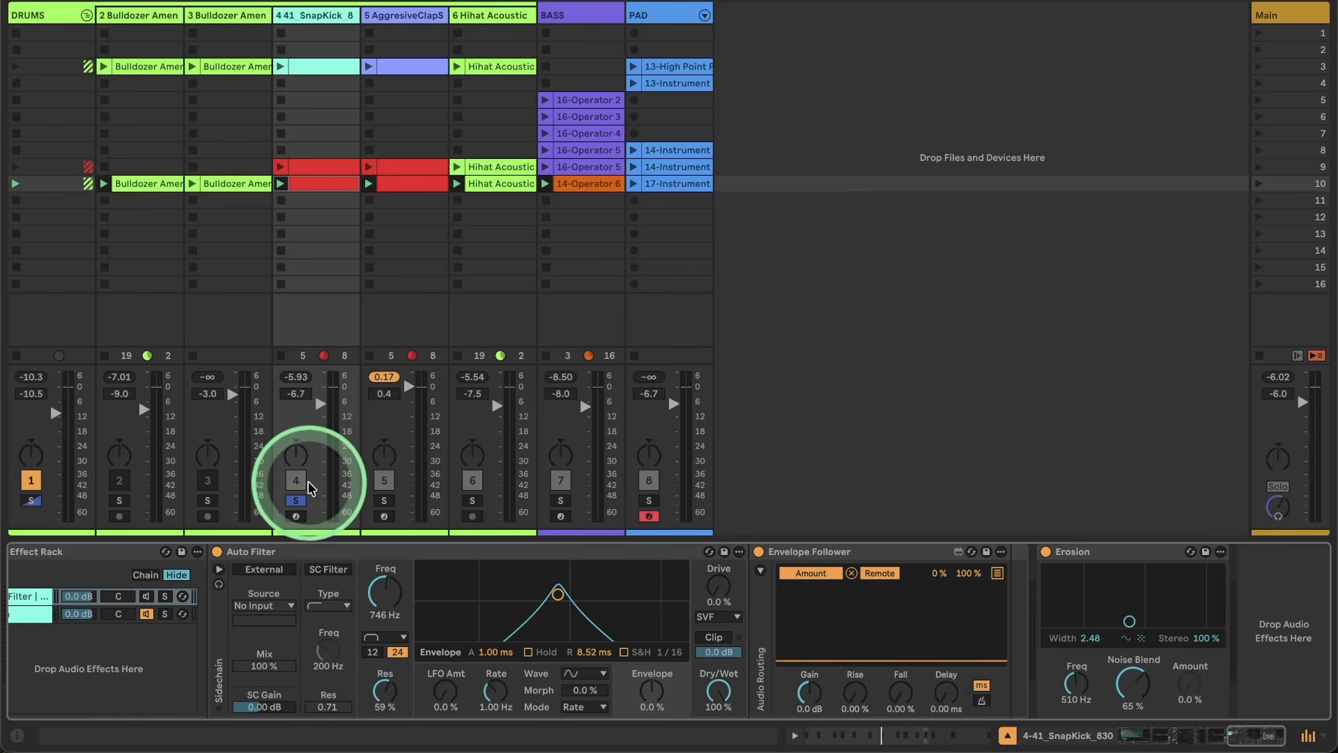
click(296, 501)
key(space)
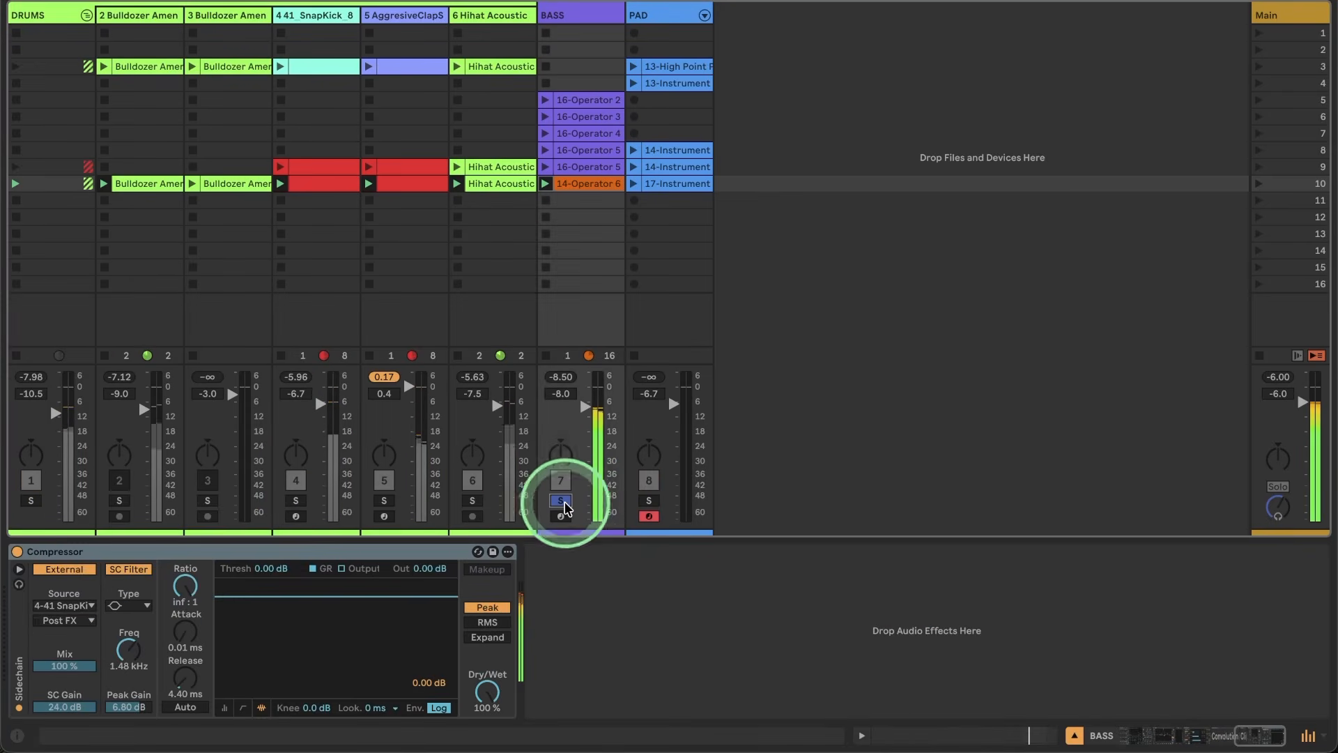
click(561, 501)
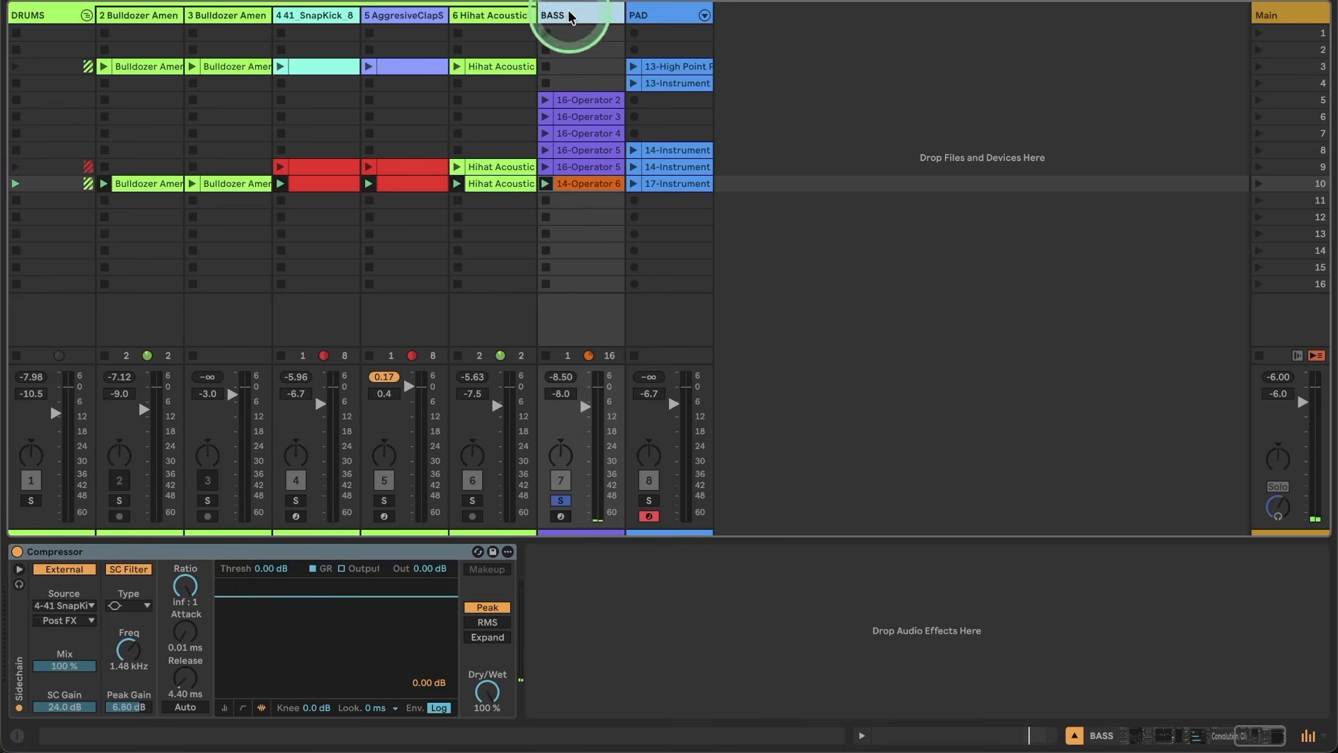
Look through the soloed BASS track's device chain, from the Glue Compressor back to Operator.
click(17, 551)
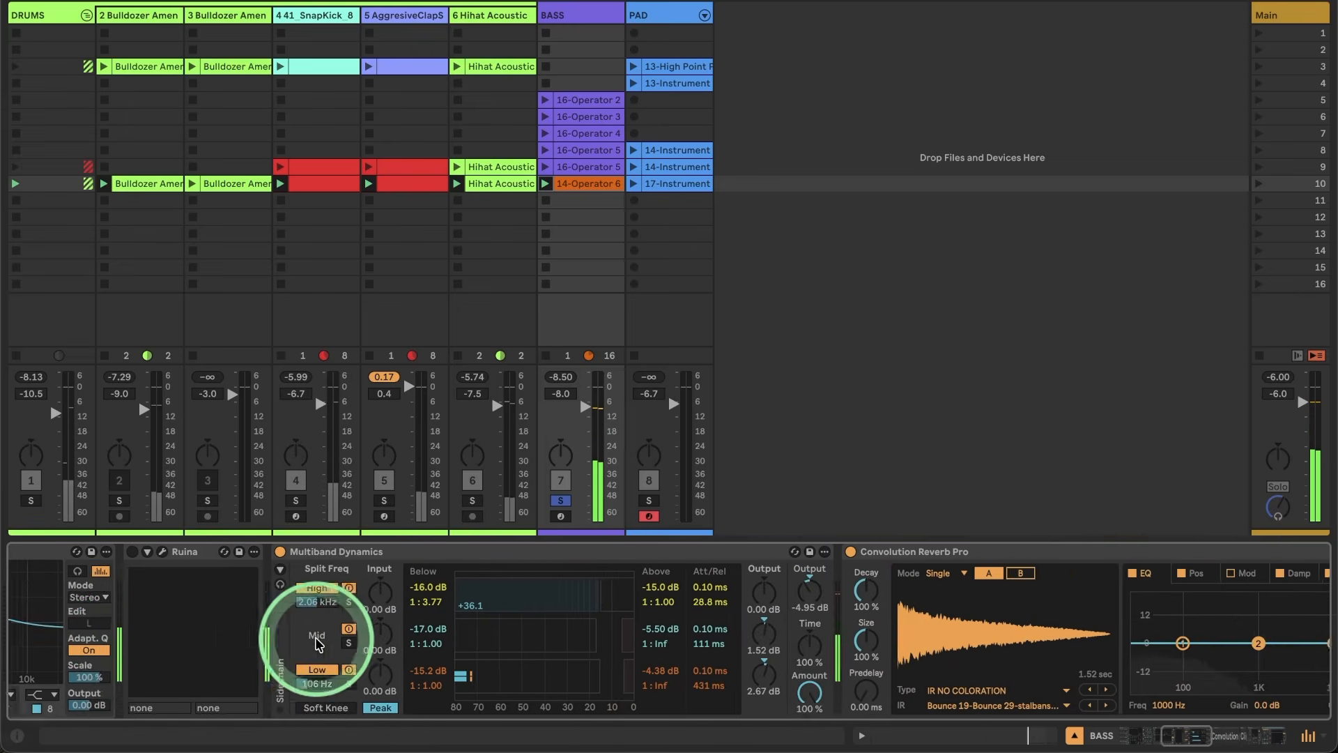
scroll(315, 642, right, 5)
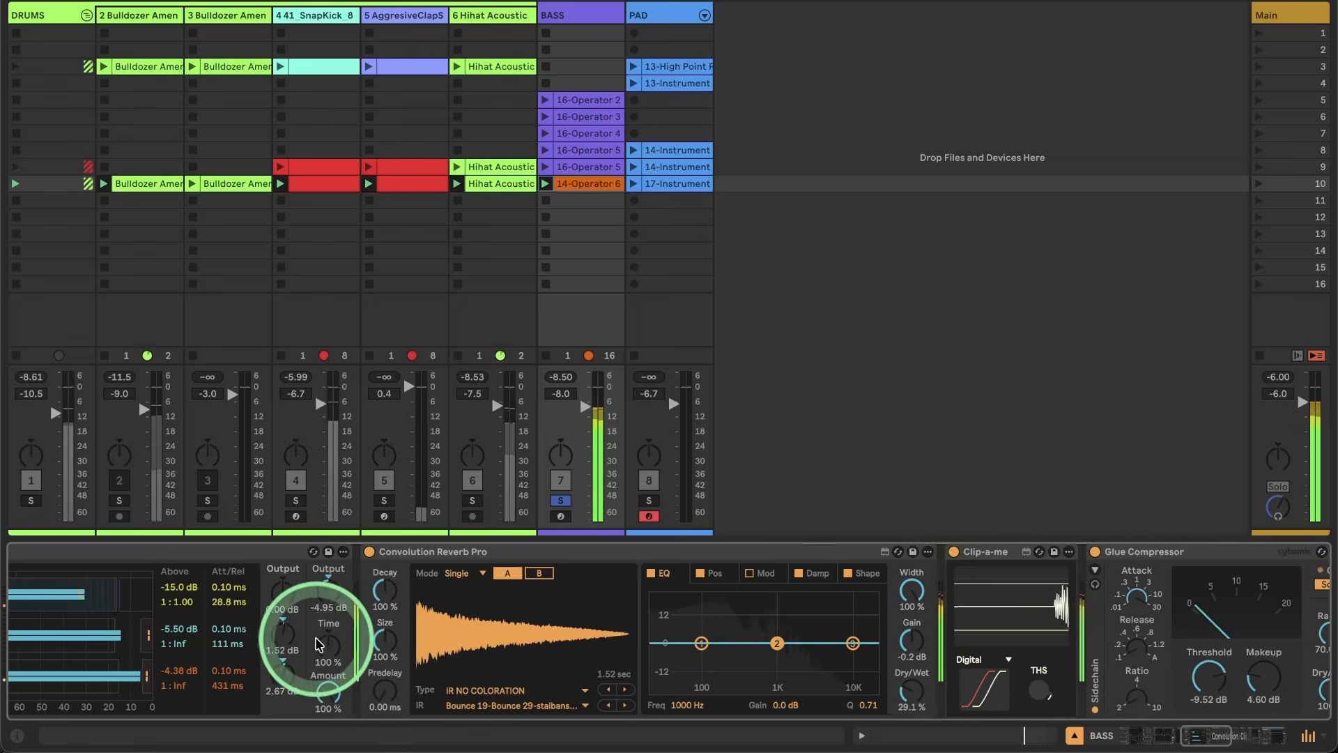
scroll(315, 642, left, 10)
scroll(315, 642, left, 4)
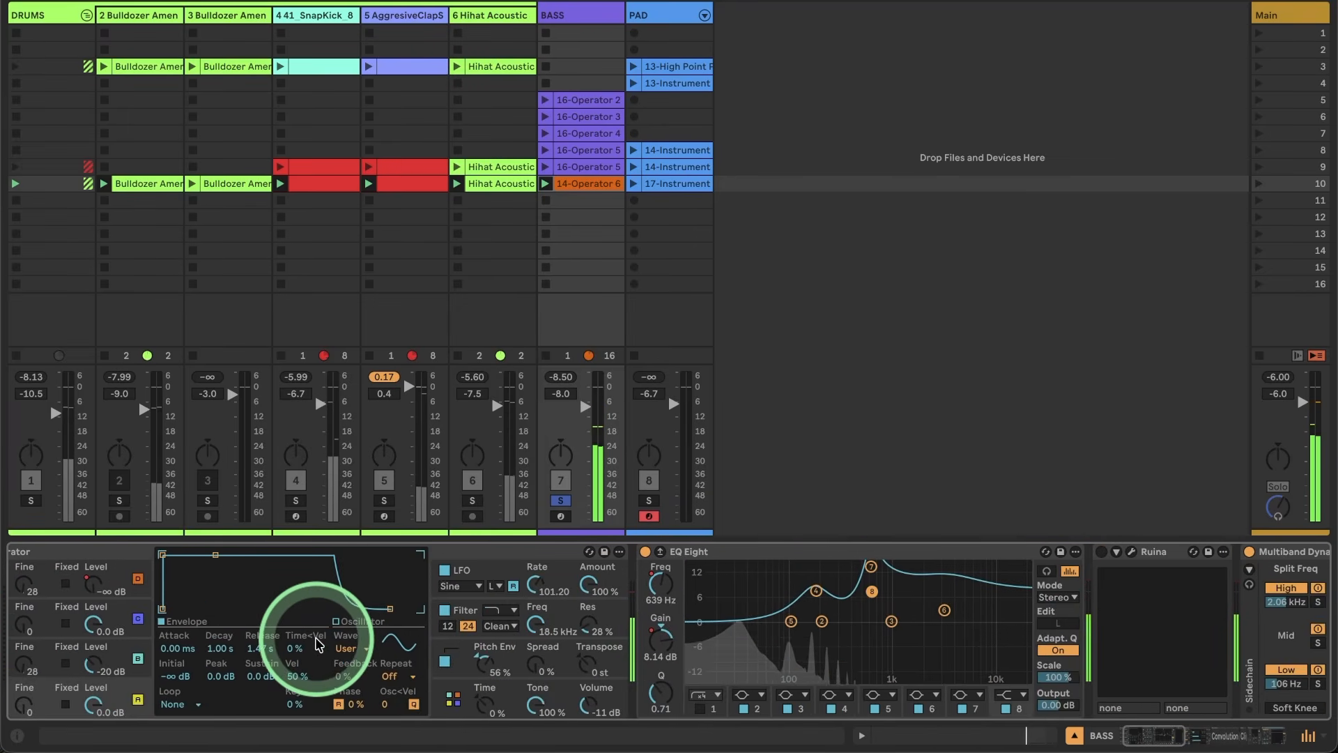
Look through the BASS track's device chain from Operator forward to the final Compressor.
scroll(315, 642, right, 5)
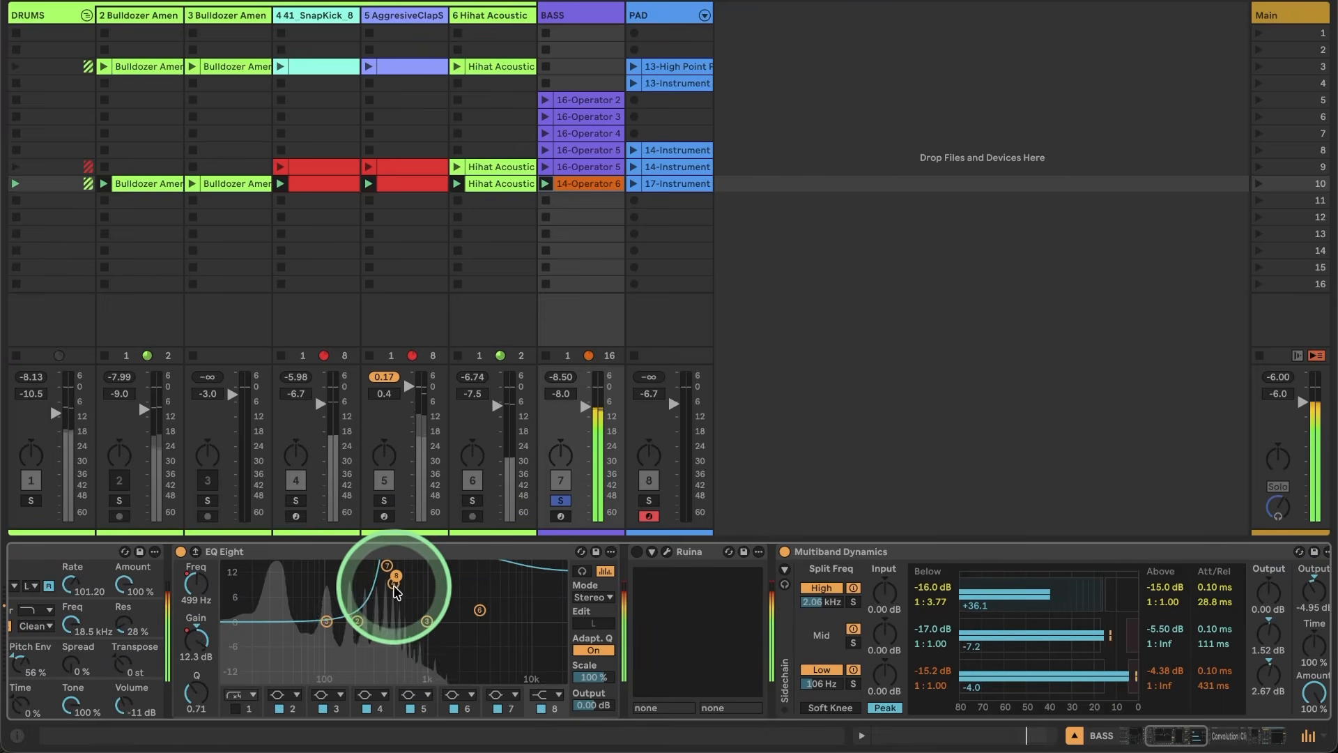
scroll(454, 608, right, 5)
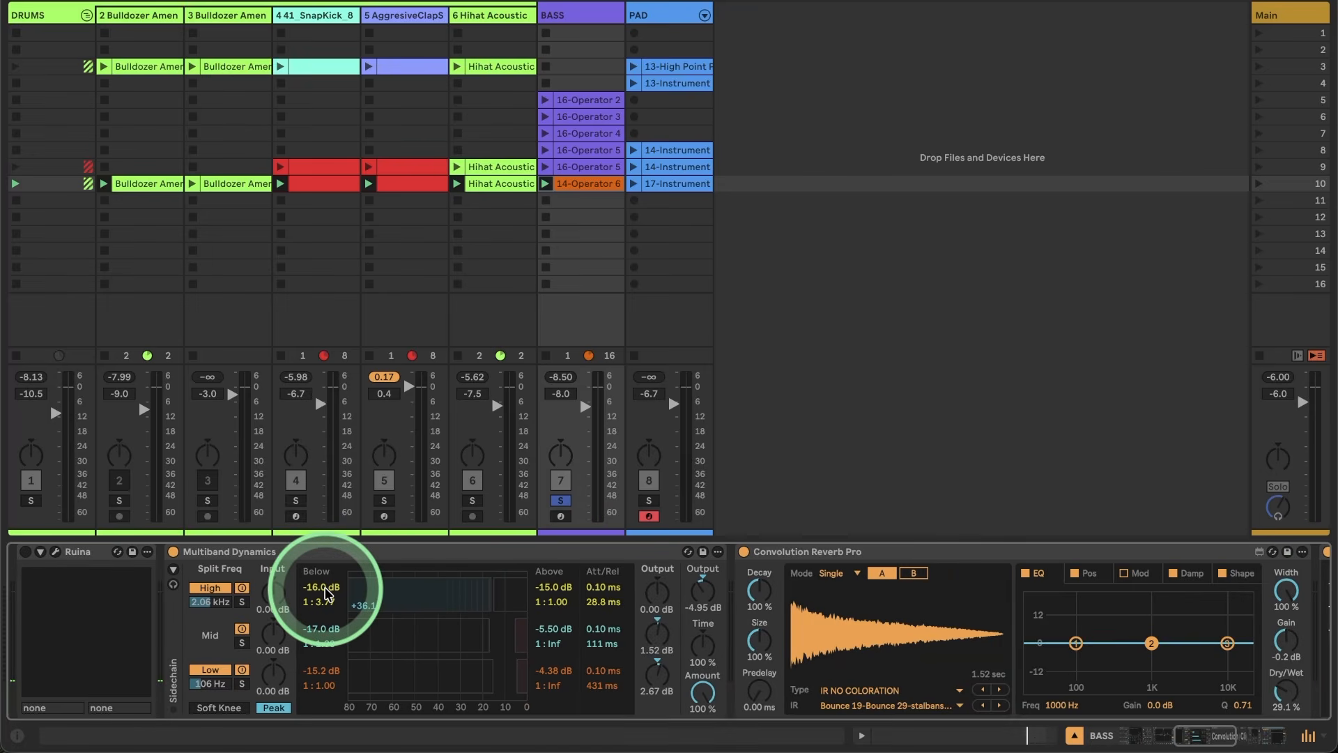
scroll(326, 594, right, 3)
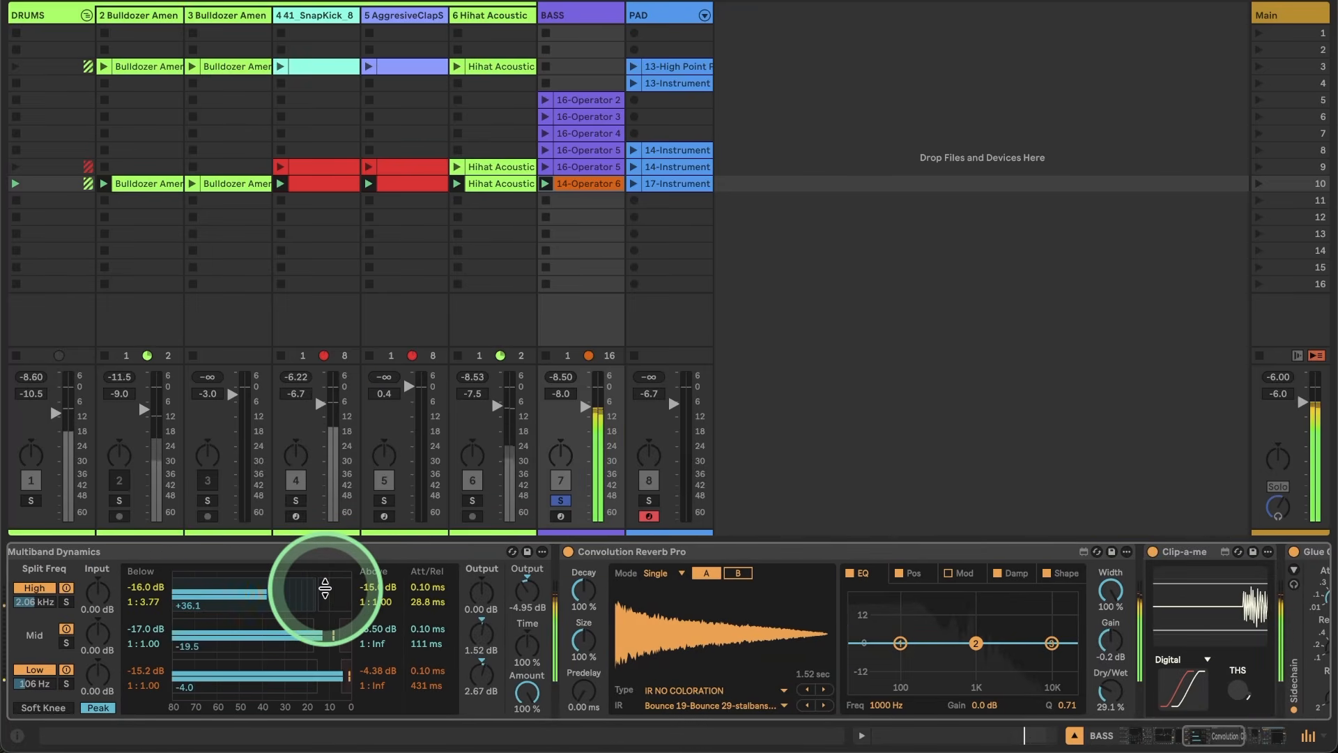
scroll(554, 610, right, 5)
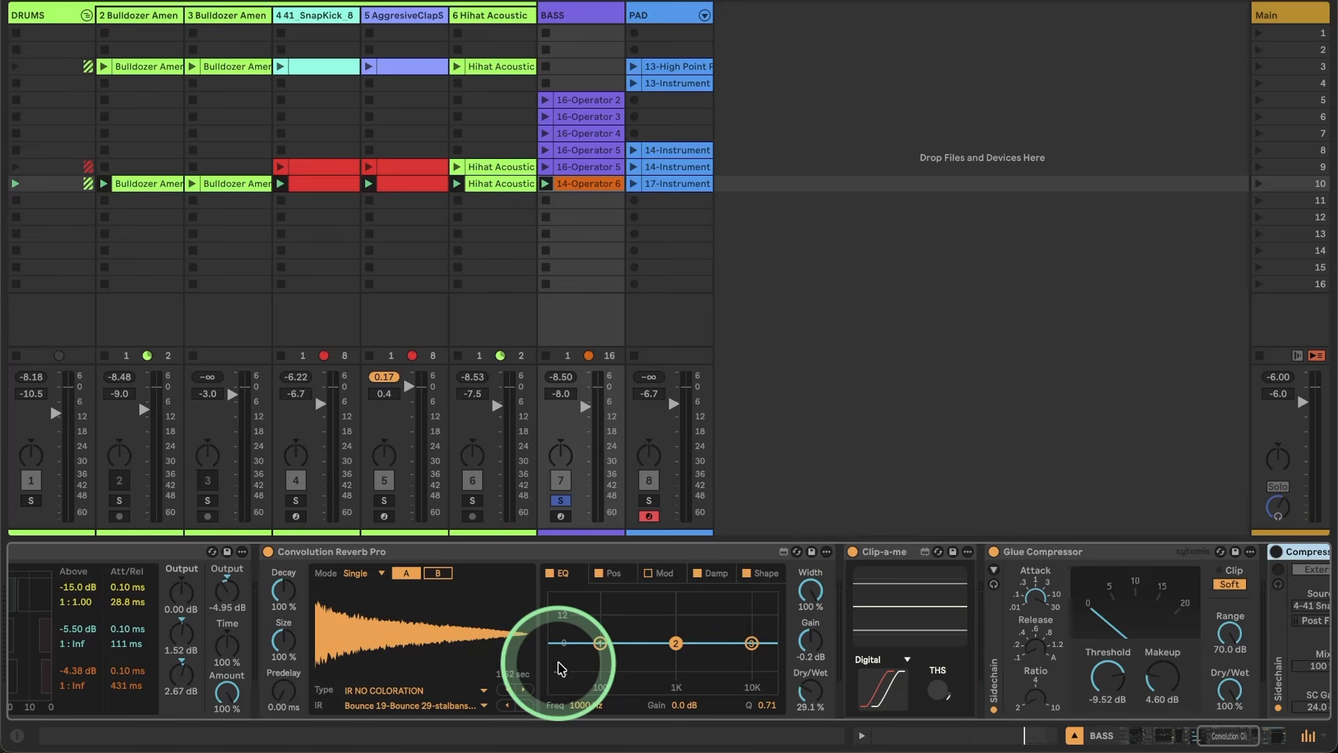
scroll(561, 669, right, 9)
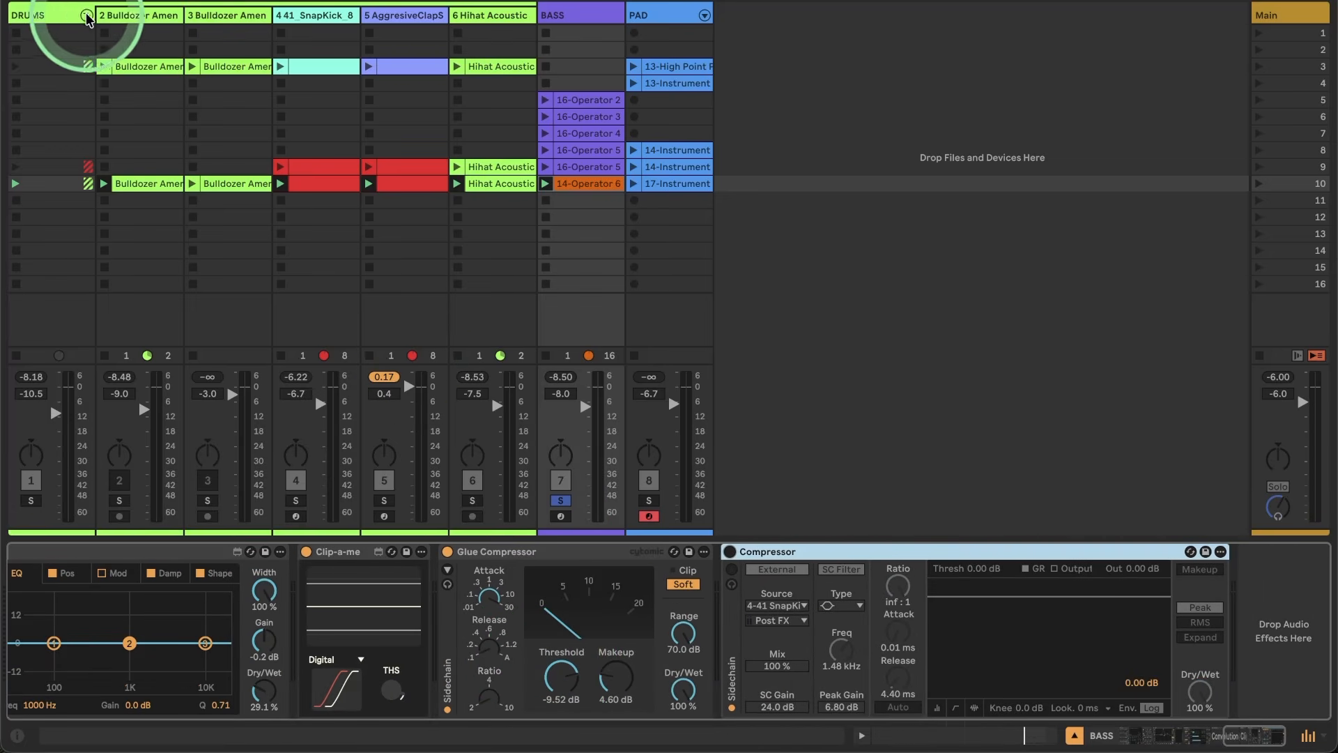
Save the Audio Effect Rack on the 41_SnapKick track to the User Library as the preset "ENVELOPE FOLLOWER SIDE".
click(317, 15)
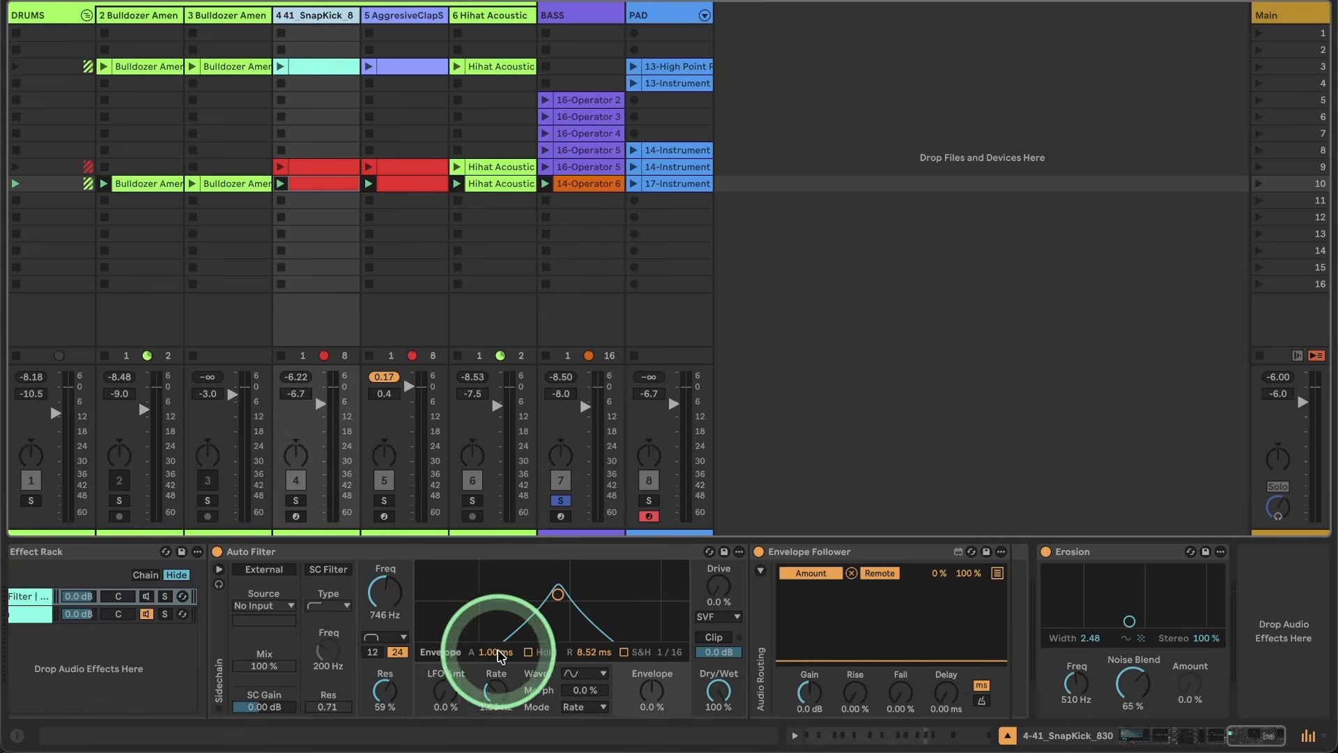
scroll(511, 652, left, 6)
click(385, 556)
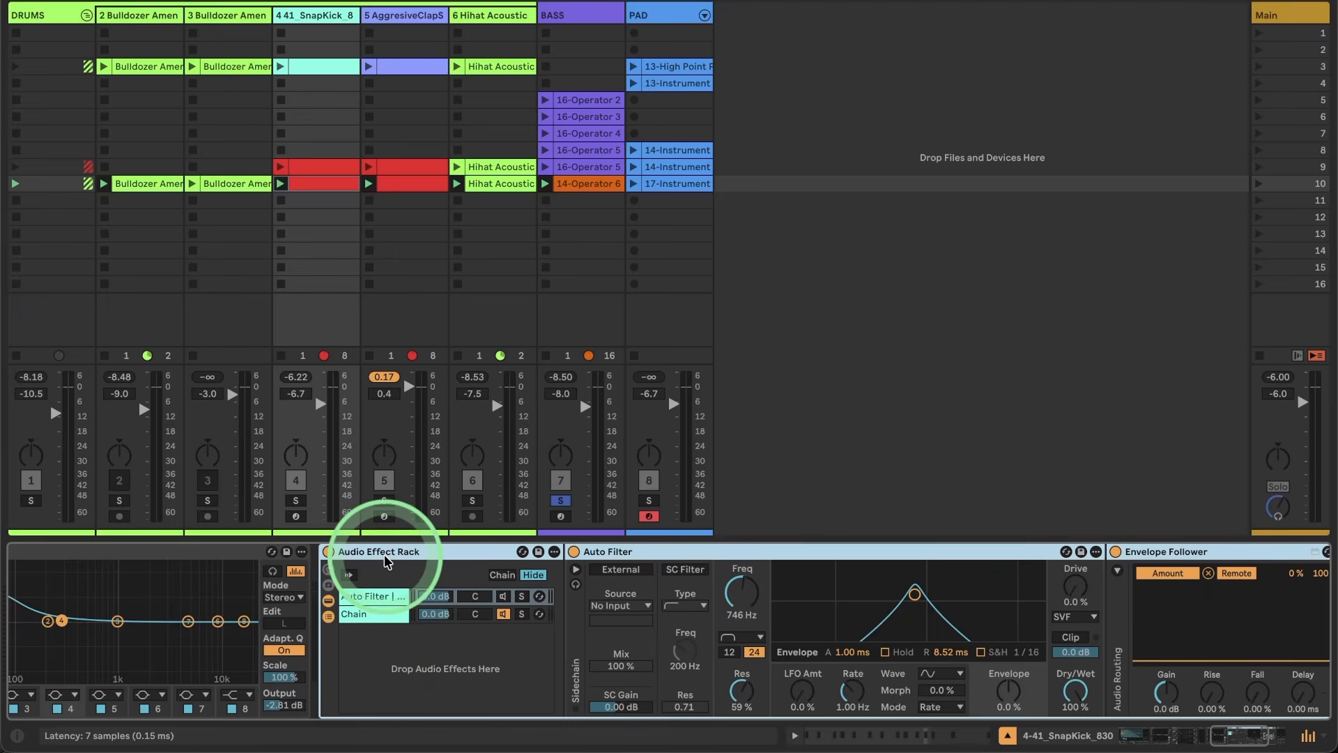
click(538, 551)
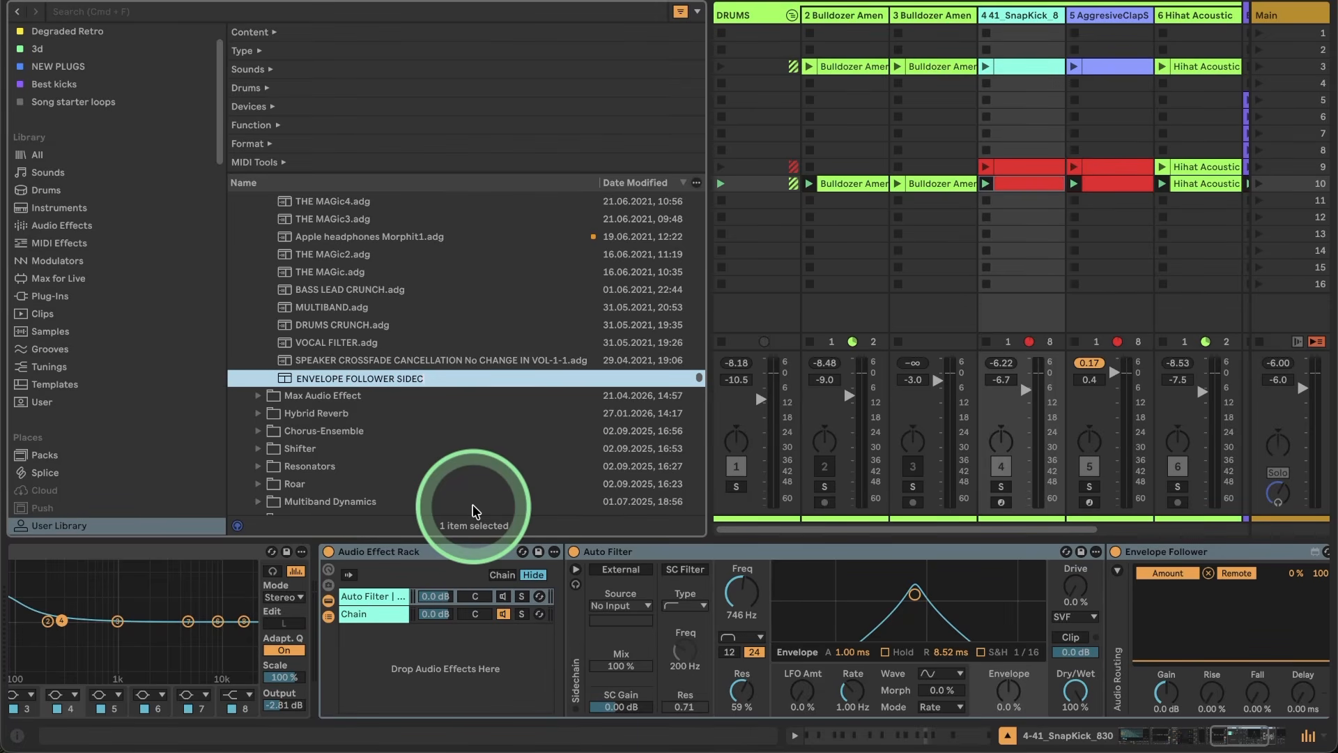
key(Return)
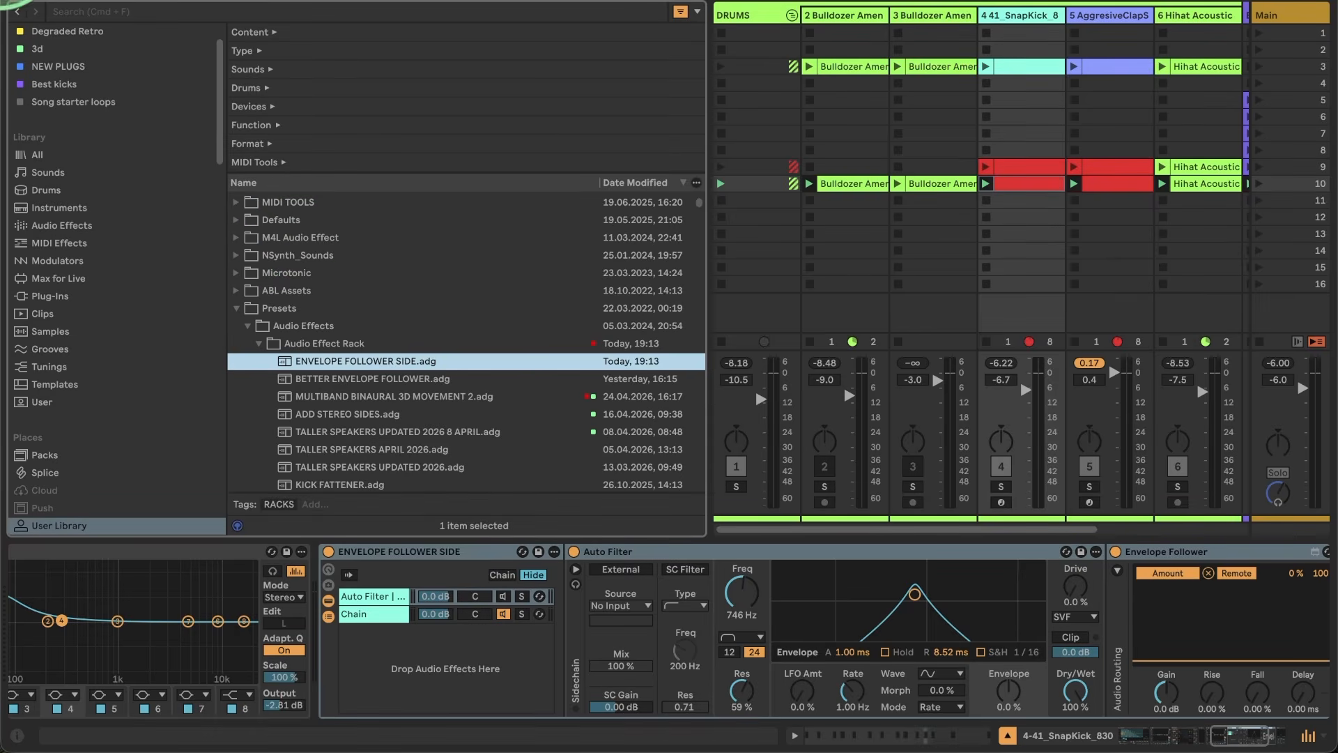
Hide the browser and copy the ENVELOPE FOLLOWER SIDE rack from the kick track to the end of the BASS track's chain.
click(21, 7)
right_click(426, 553)
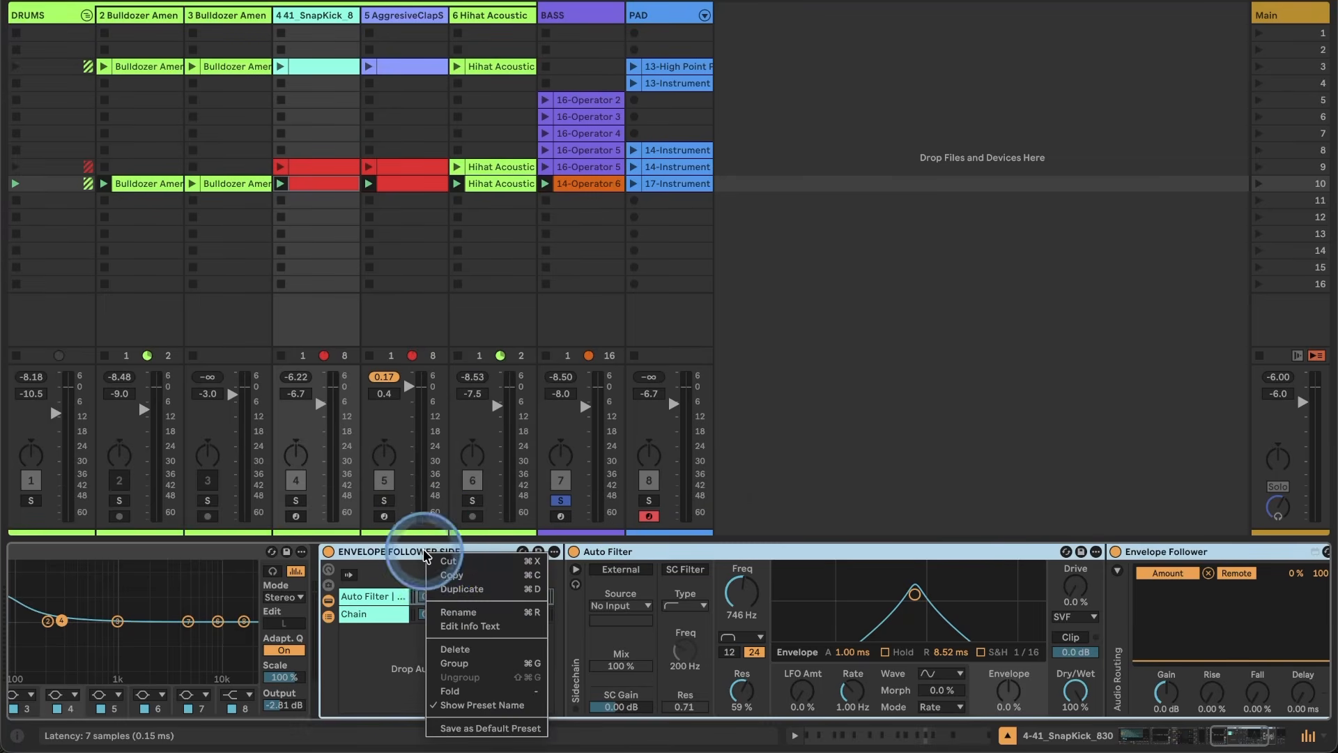
click(589, 75)
click(584, 15)
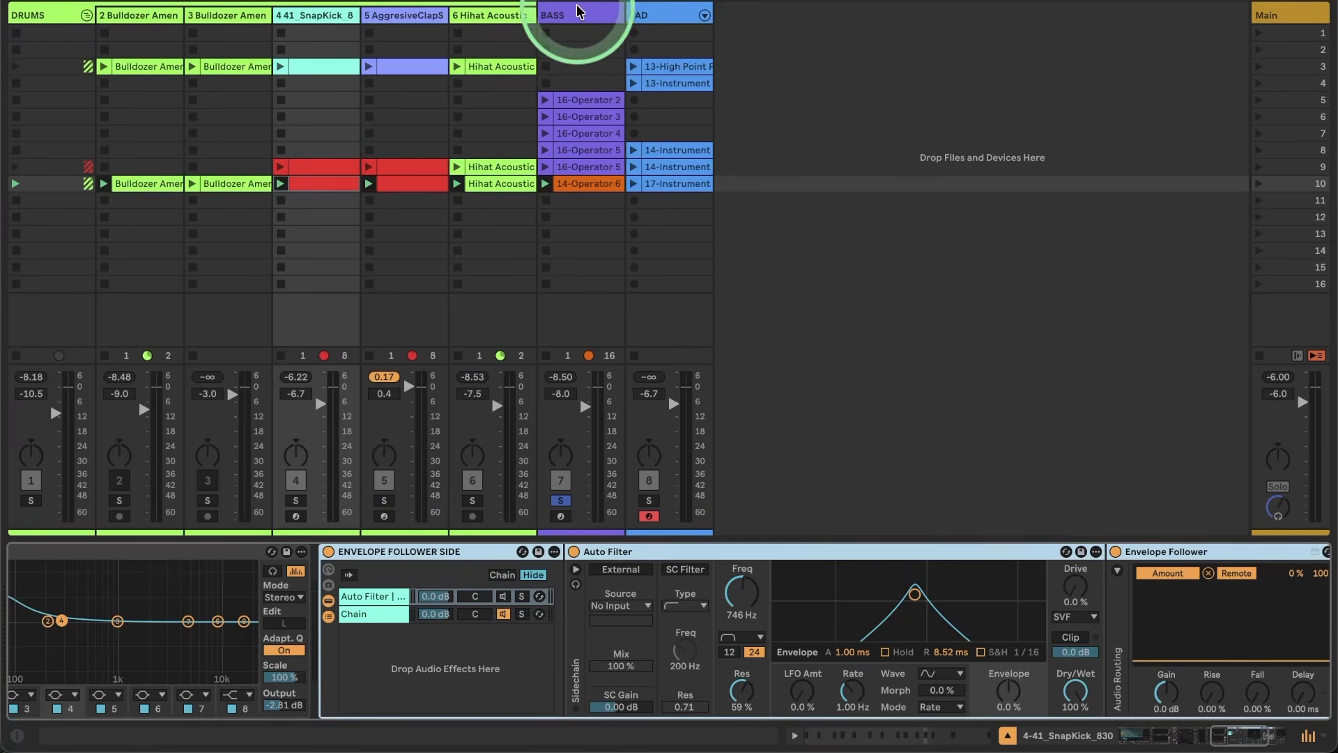
click(576, 184)
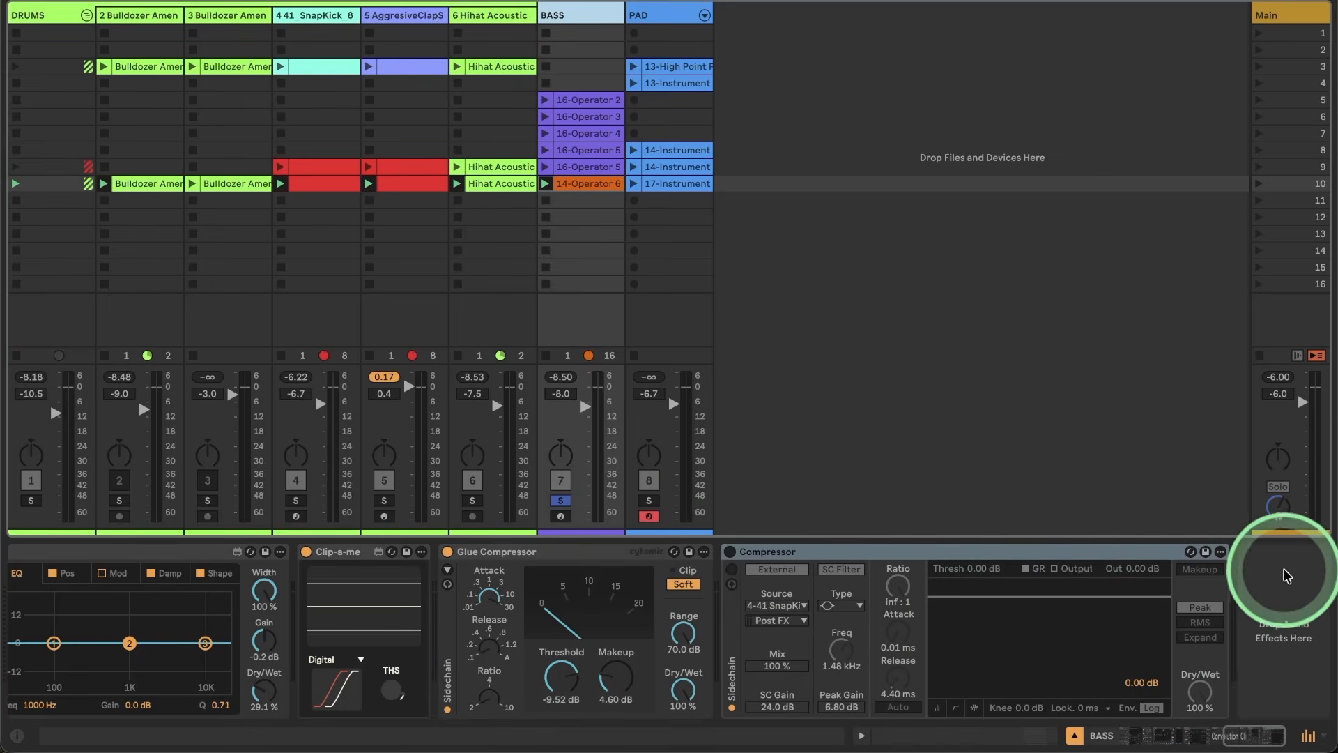
right_click(1275, 598)
click(1225, 604)
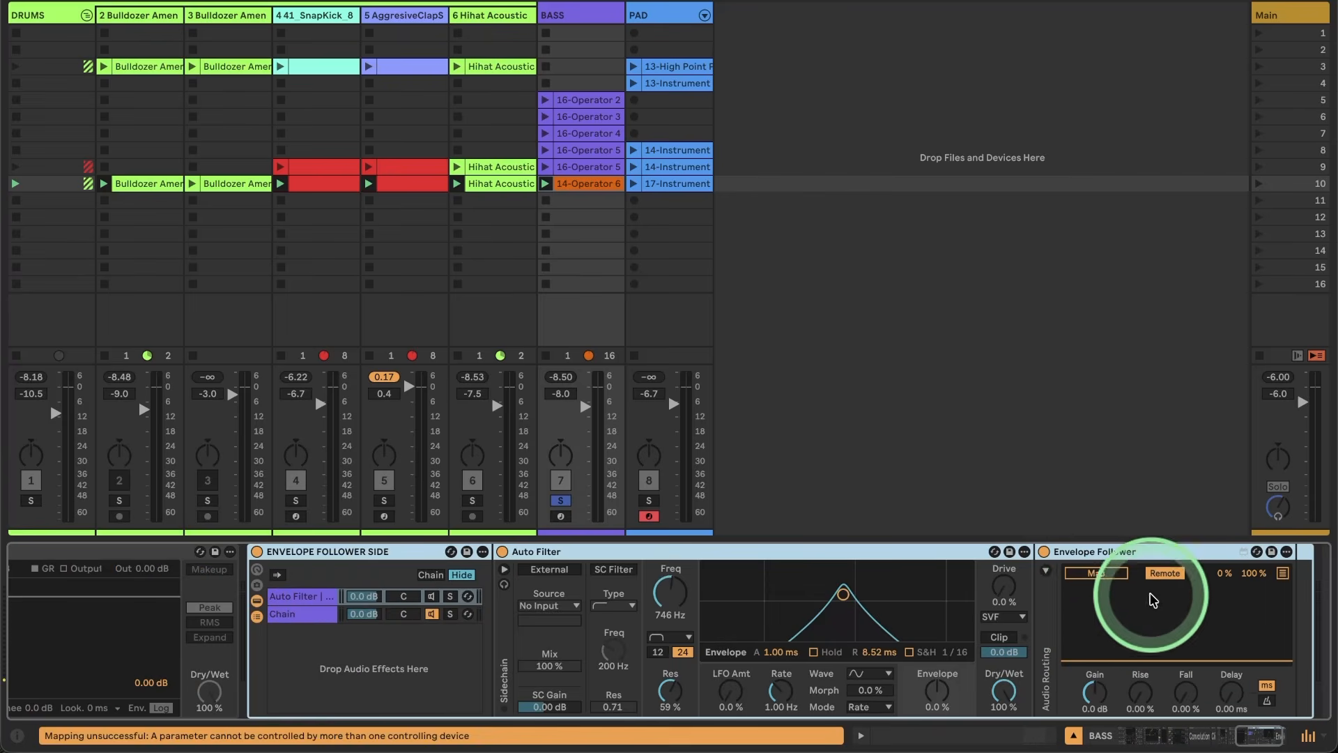
scroll(661, 551, right, 3)
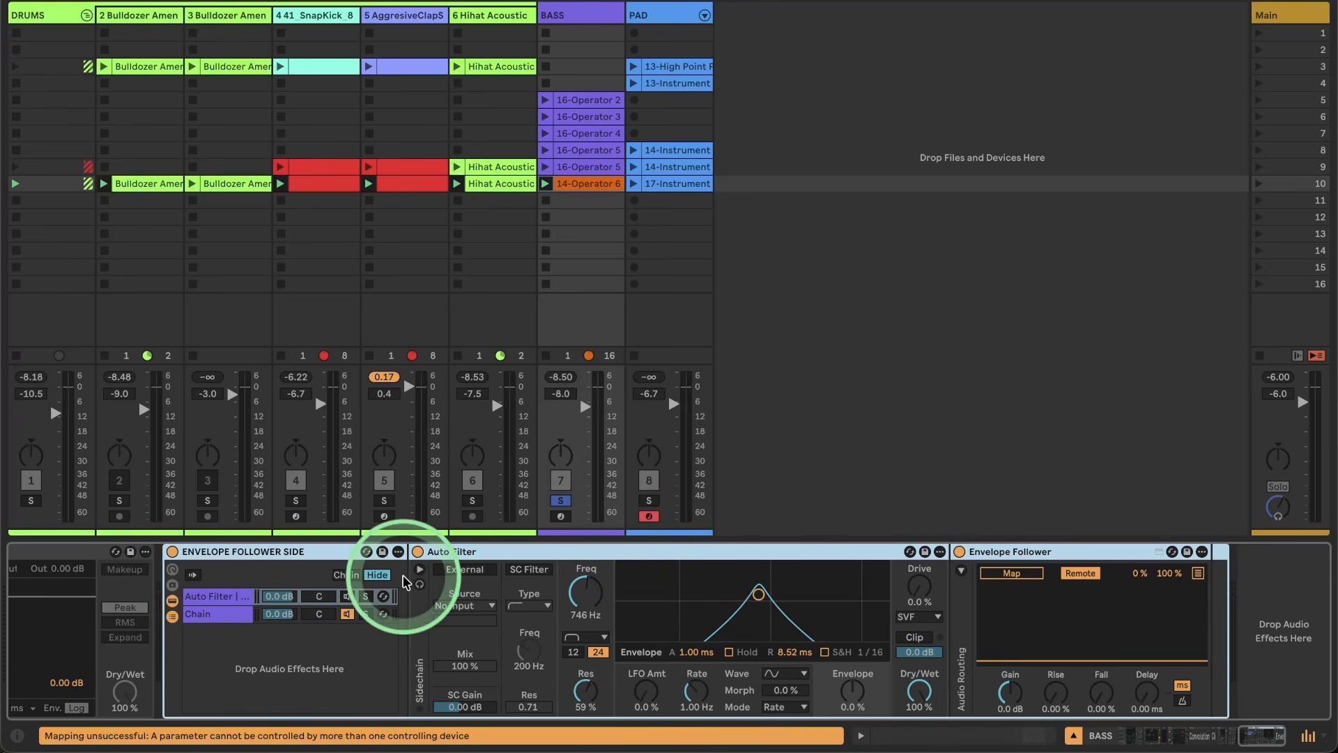
Show the browser again and add the Erosion audio effect after the envelope follower rack on the BASS track.
click(229, 595)
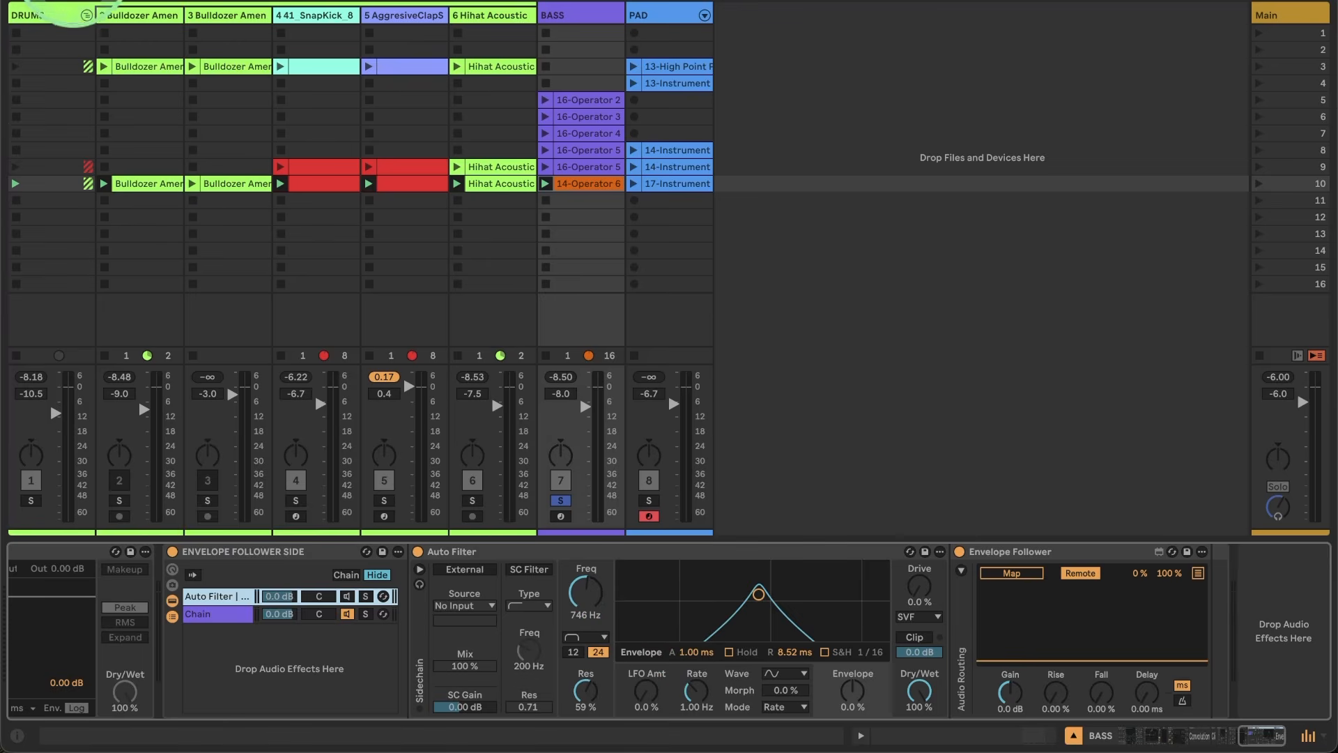
key(super+alt+b)
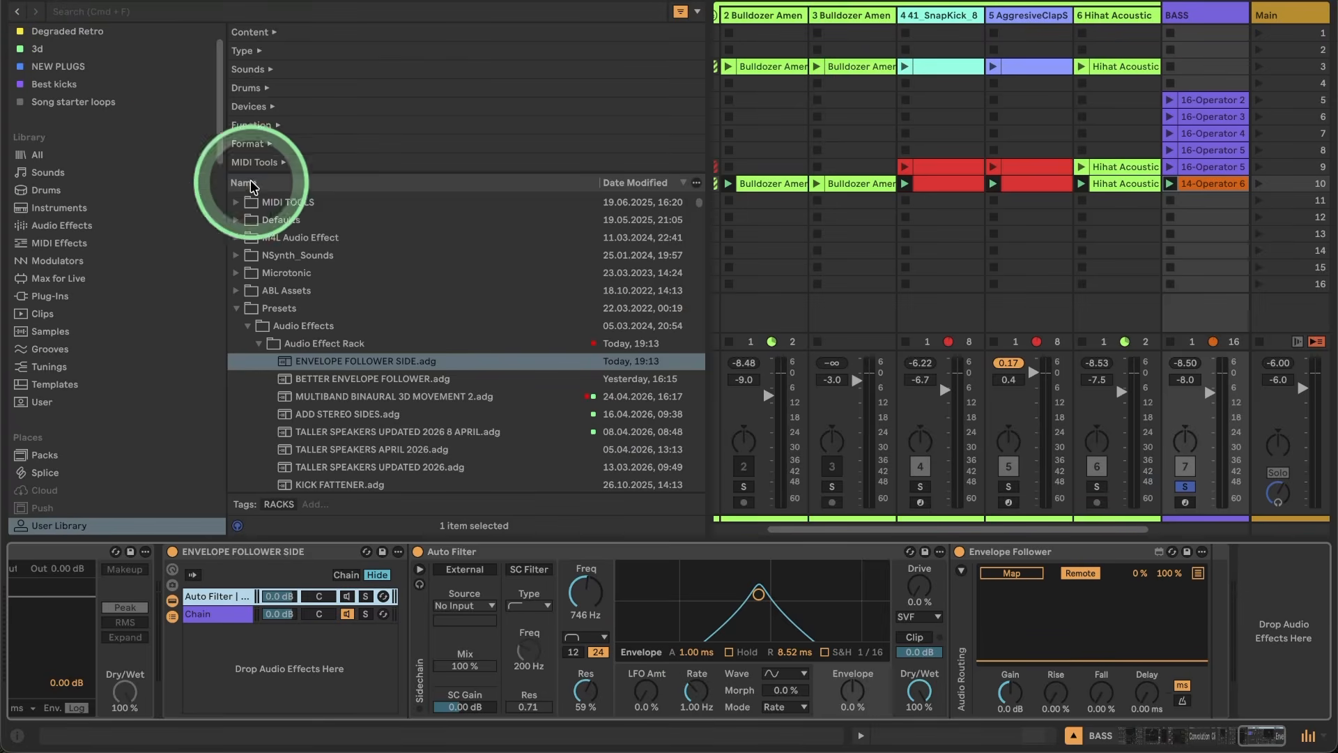
click(62, 225)
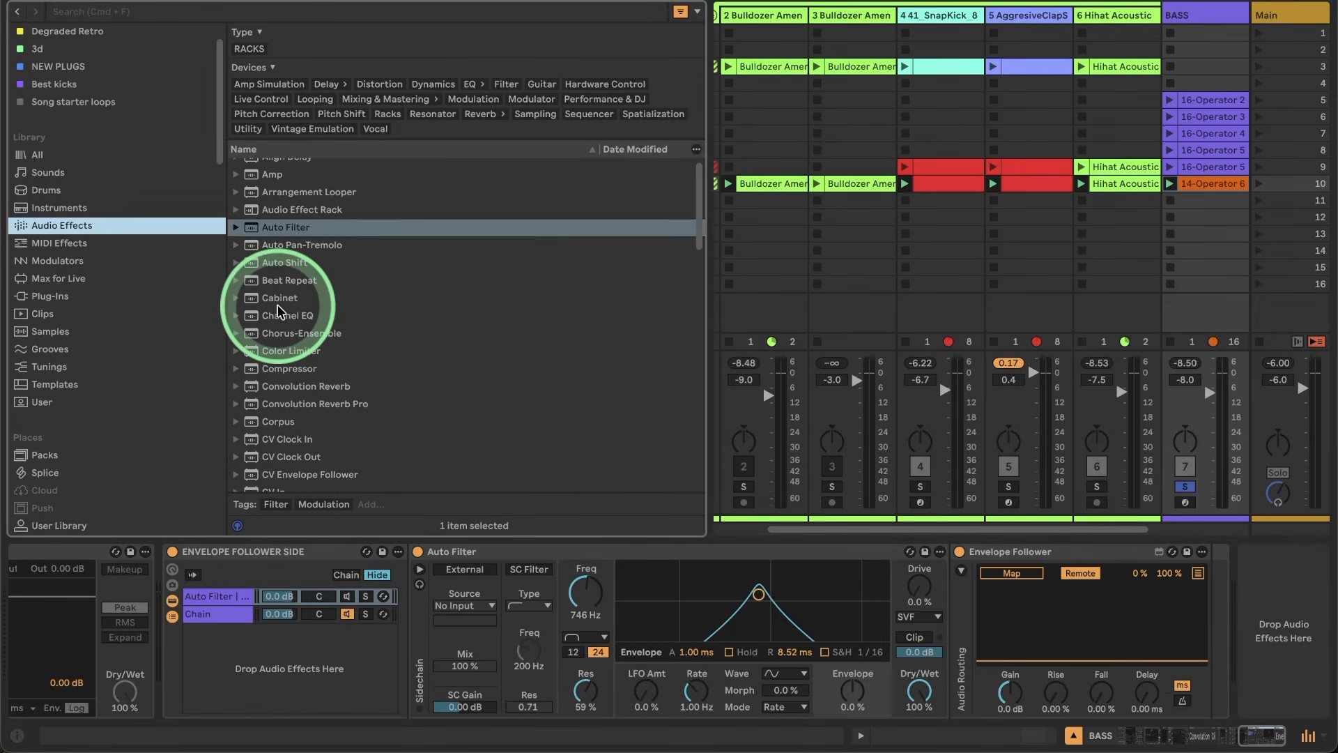
scroll(279, 311, down, 3)
scroll(278, 310, down, 10)
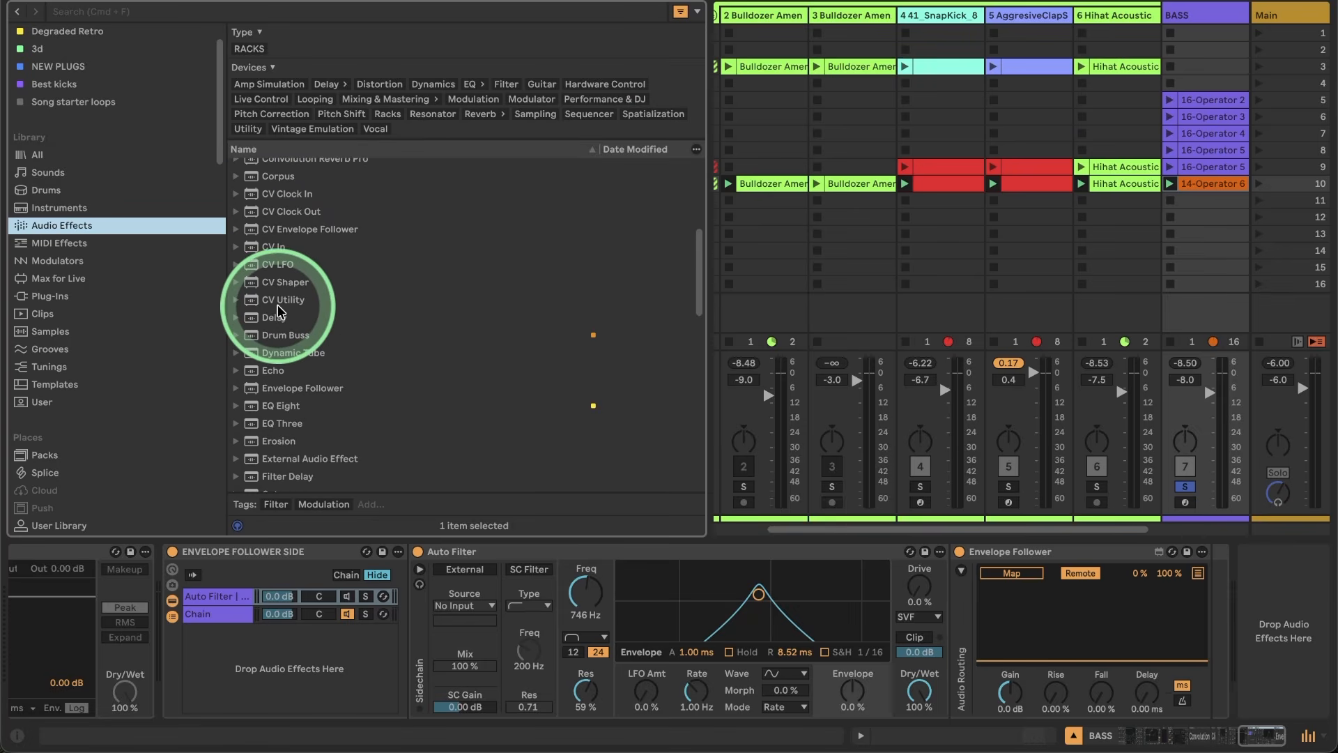
click(373, 446)
drag(1171, 645, 1227, 578)
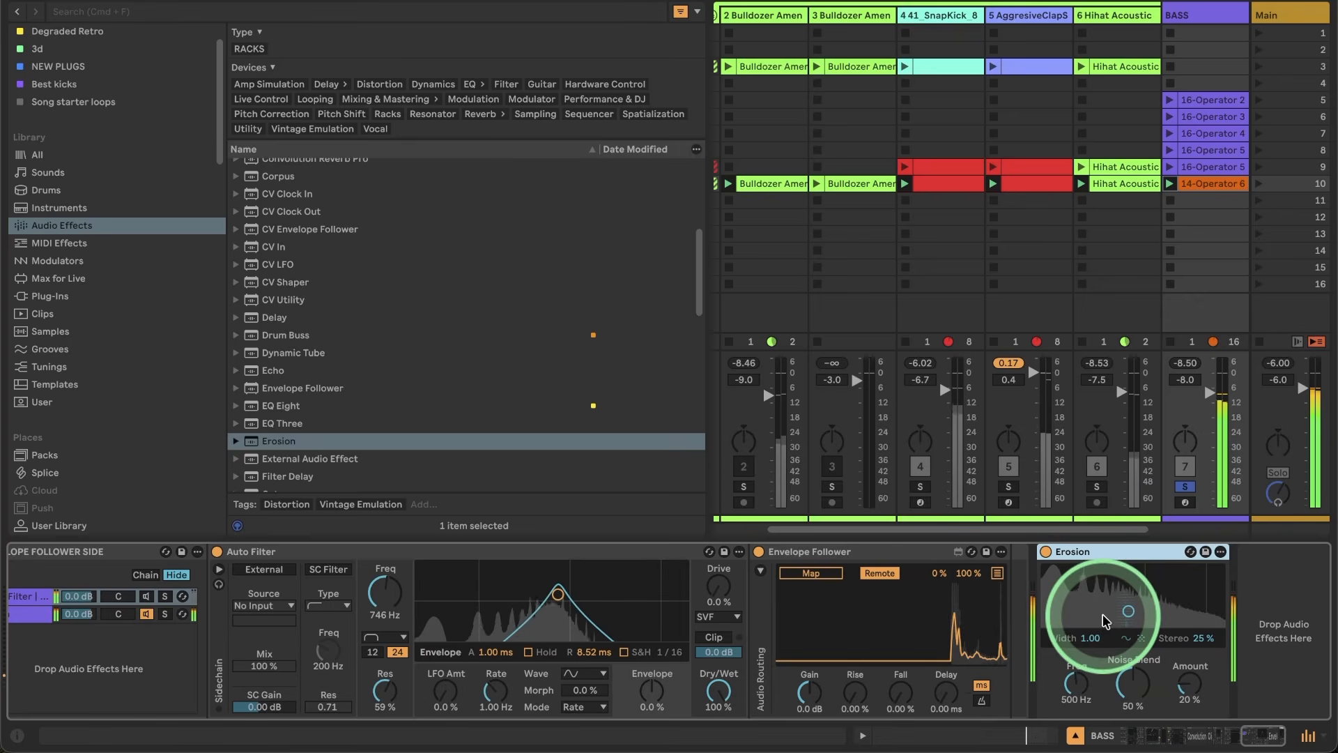
Set Erosion's Noise Blend to 100%, Freq to 1.67 kHz, Width to 2.50 and Amount to 61% on the playing bass.
drag(1134, 681, 1134, 620)
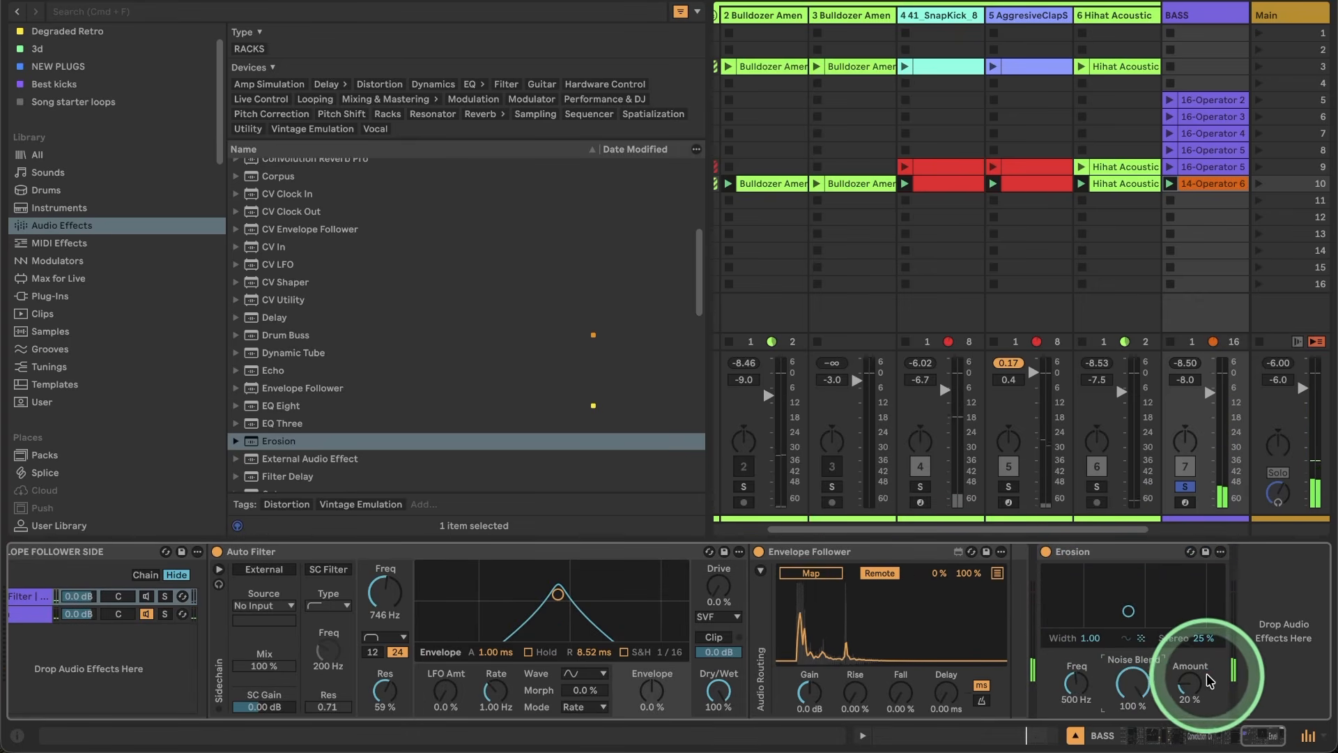
mouse_move(1190, 693)
mouse_down()
mouse_move(1190, 650)
mouse_move(1191, 693)
mouse_up()
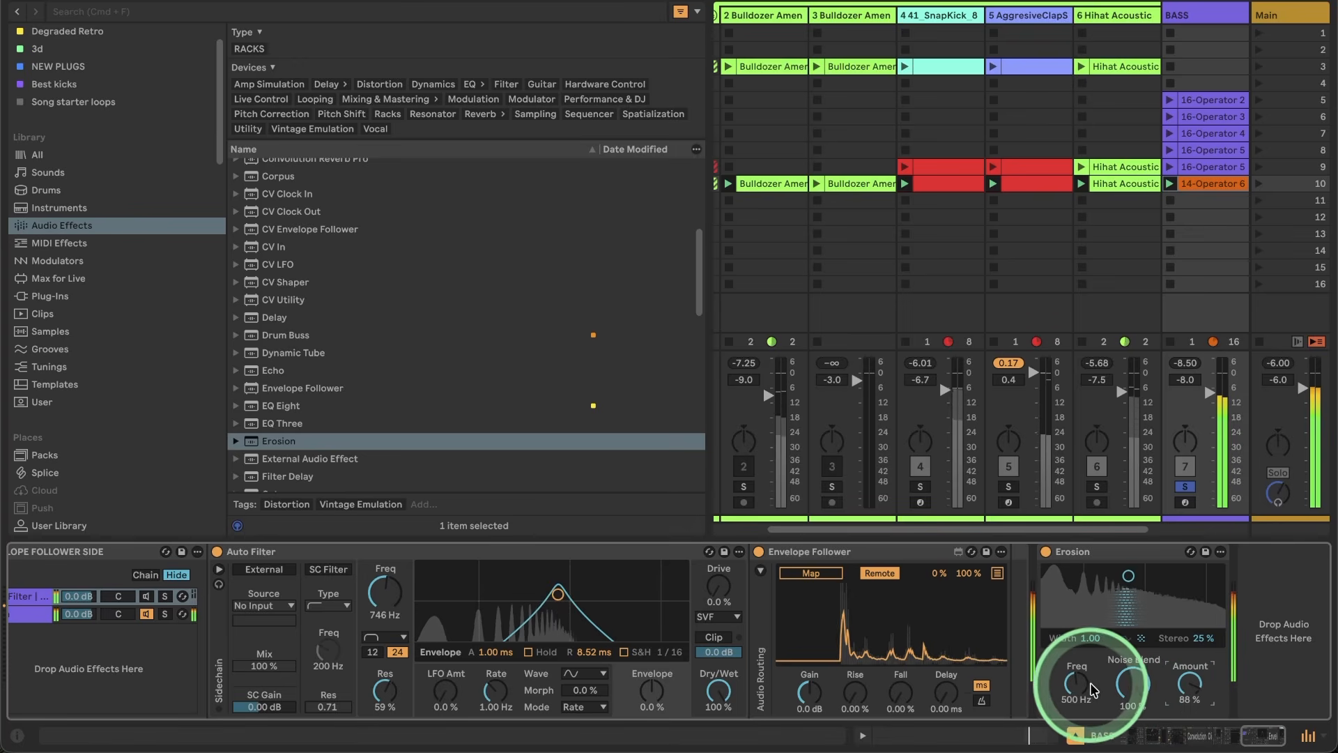
mouse_move(1077, 686)
mouse_down()
mouse_move(1078, 670)
mouse_move(1077, 685)
mouse_up()
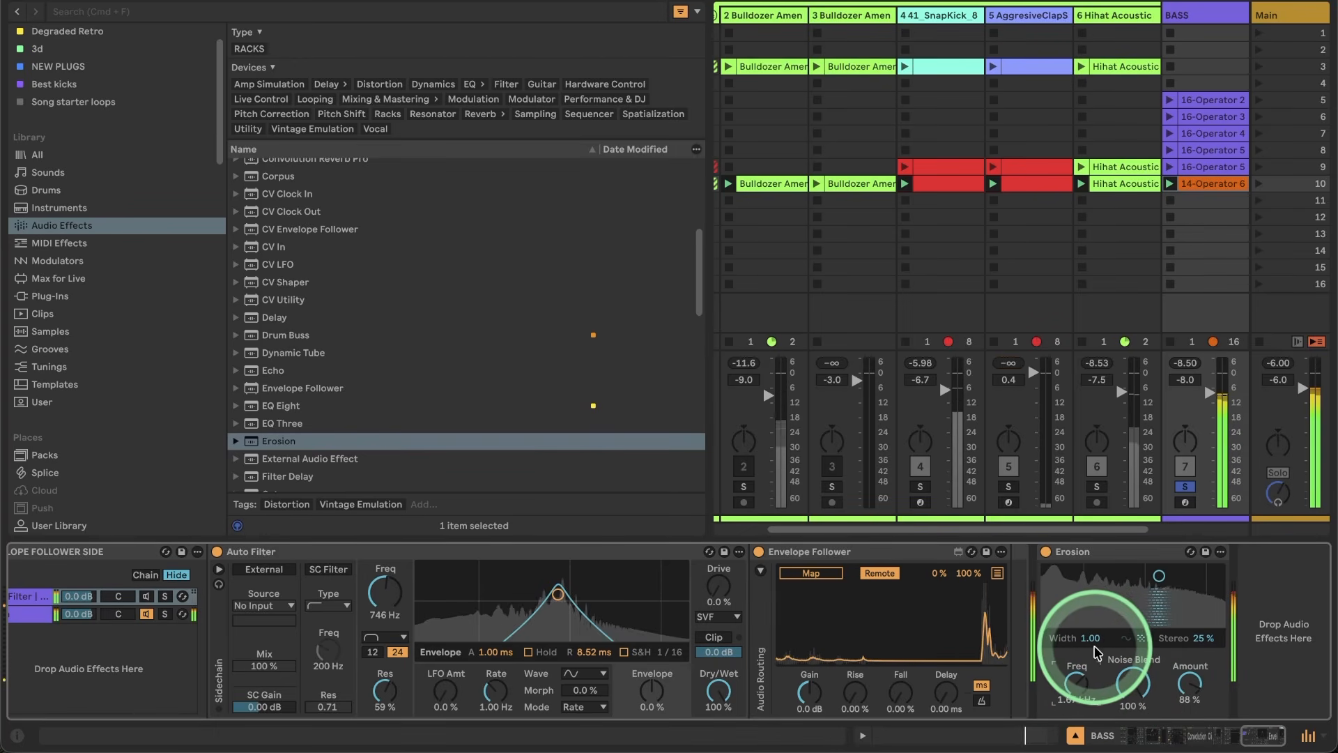
drag(1092, 639, 1092, 620)
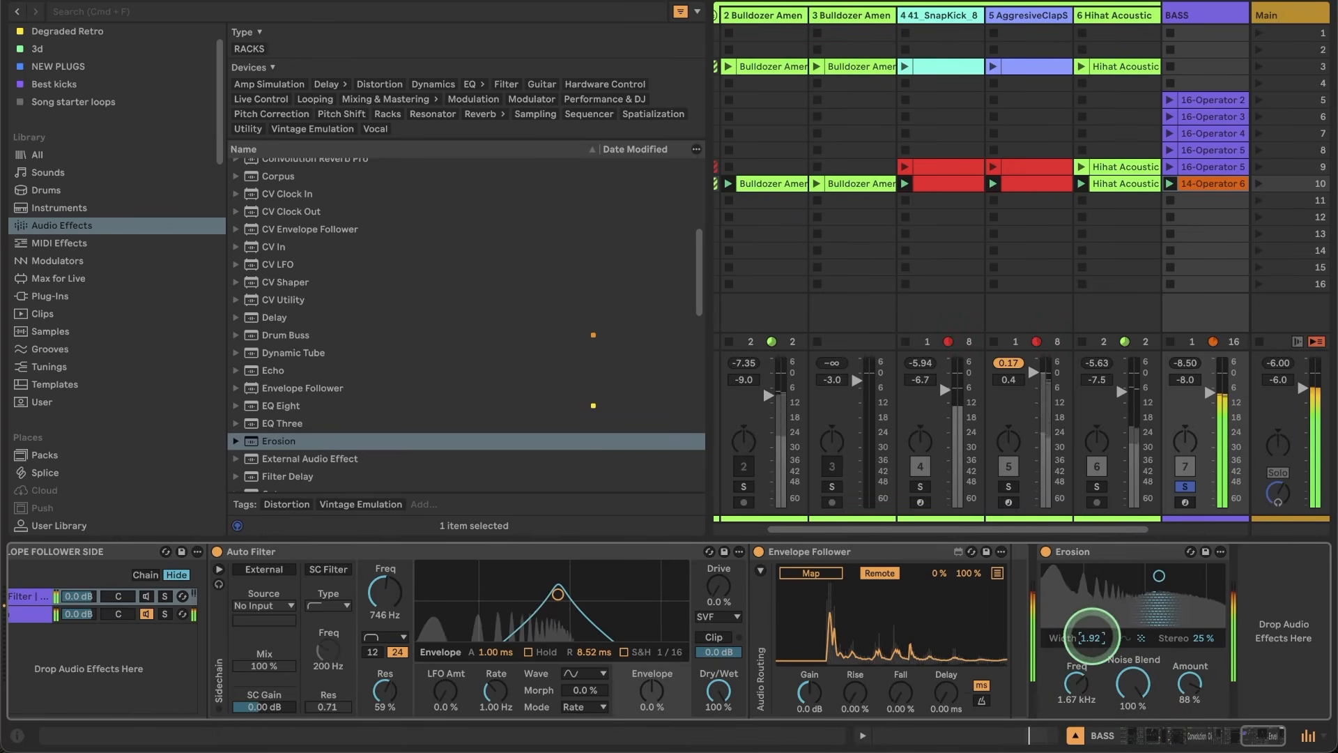
mouse_move(1190, 692)
mouse_down()
mouse_move(1066, 612)
mouse_move(1225, 687)
mouse_move(1195, 642)
mouse_move(1194, 693)
mouse_up()
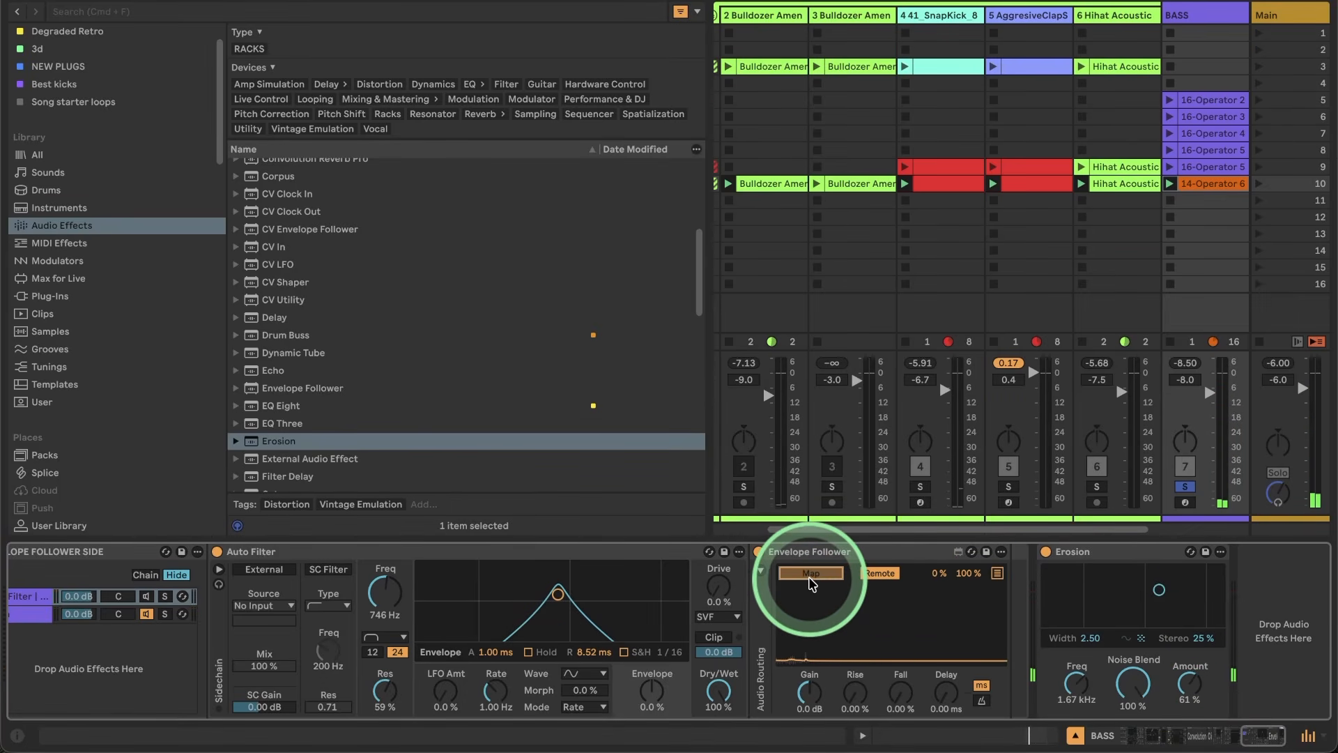
Map the Envelope Follower to Erosion's Amount, with its Gain at -8.4 dB and the Auto Filter at 44.8 Hz with 41% resonance.
click(1189, 692)
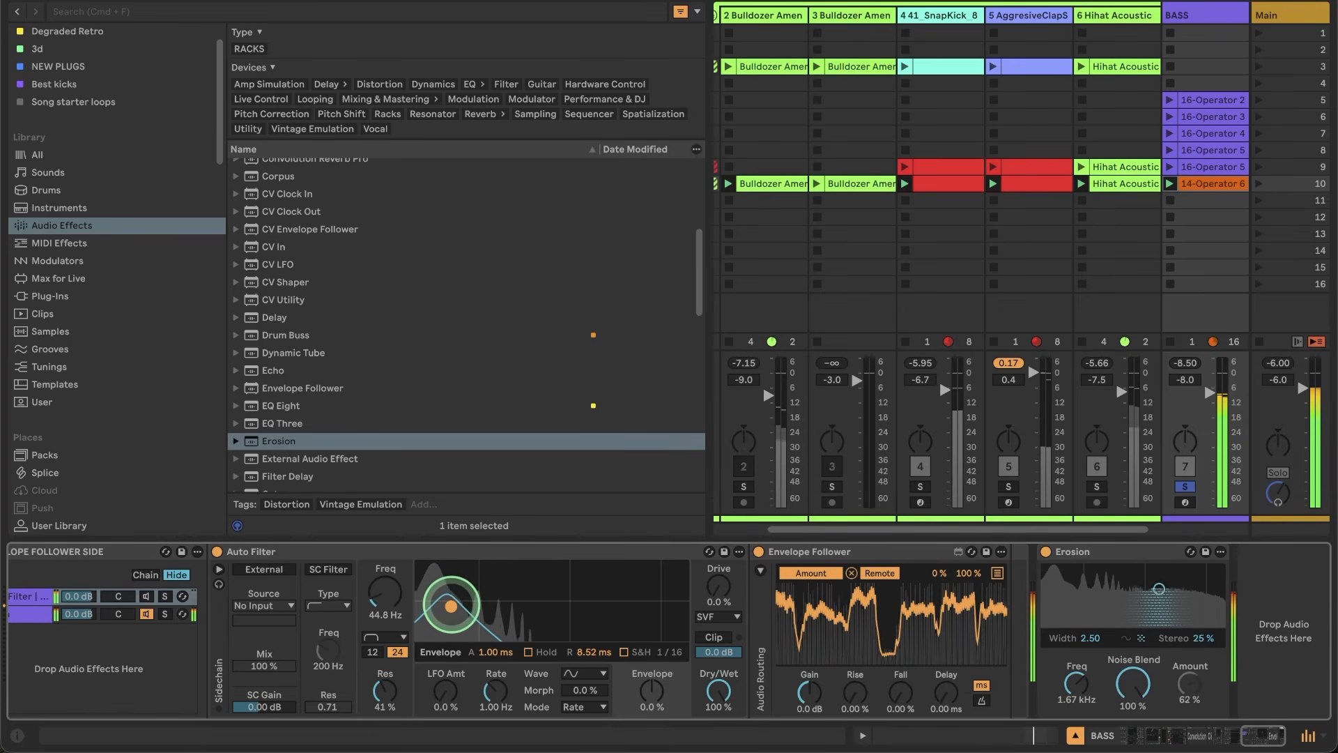
drag(809, 693, 807, 705)
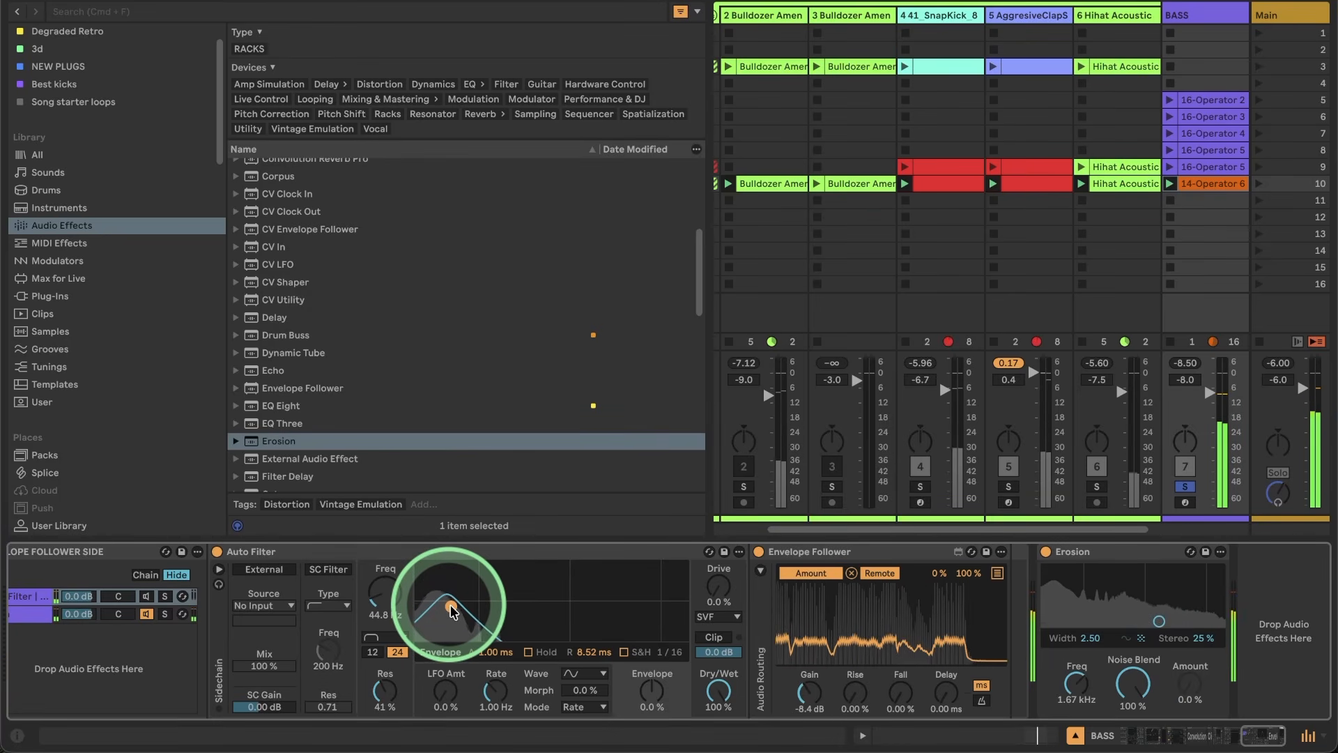
Set the rack's Auto Filter to 300 Hz with 36% resonance and Erosion's Stereo to 100%.
scroll(452, 611, left, 15)
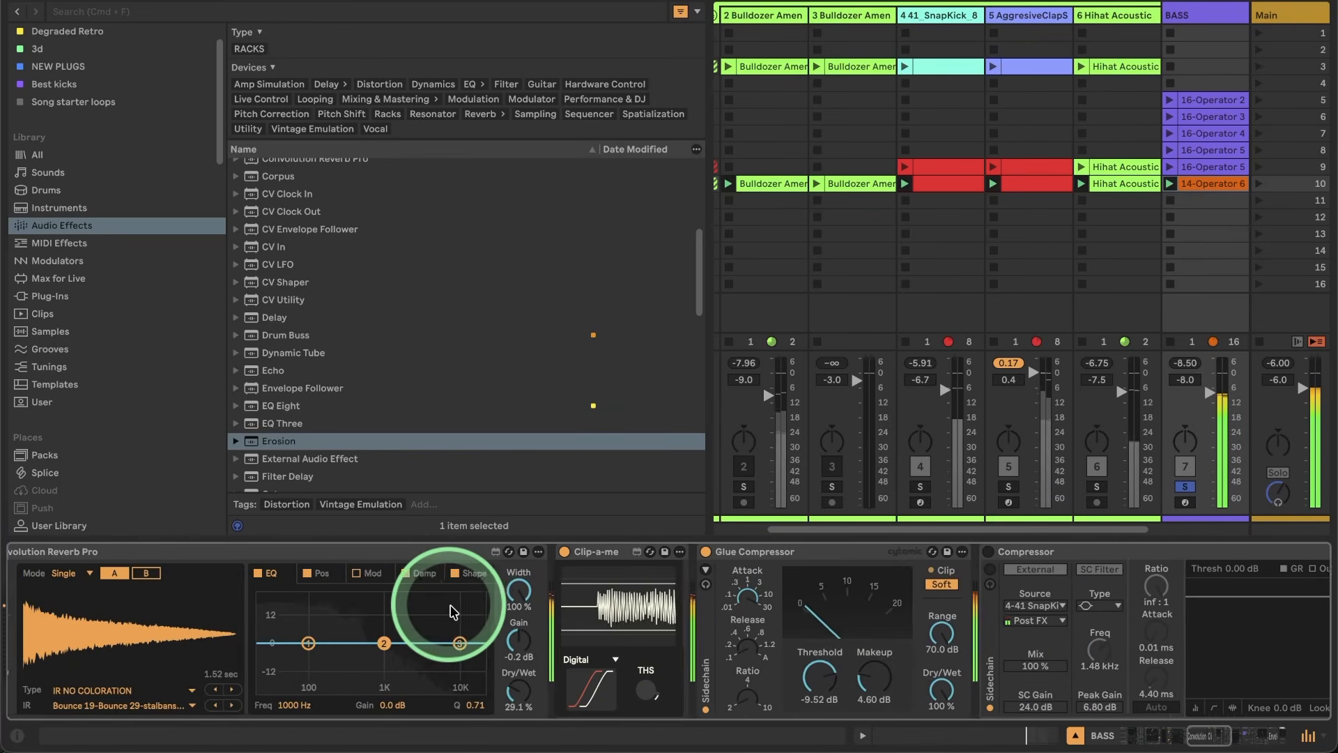
scroll(451, 611, left, 15)
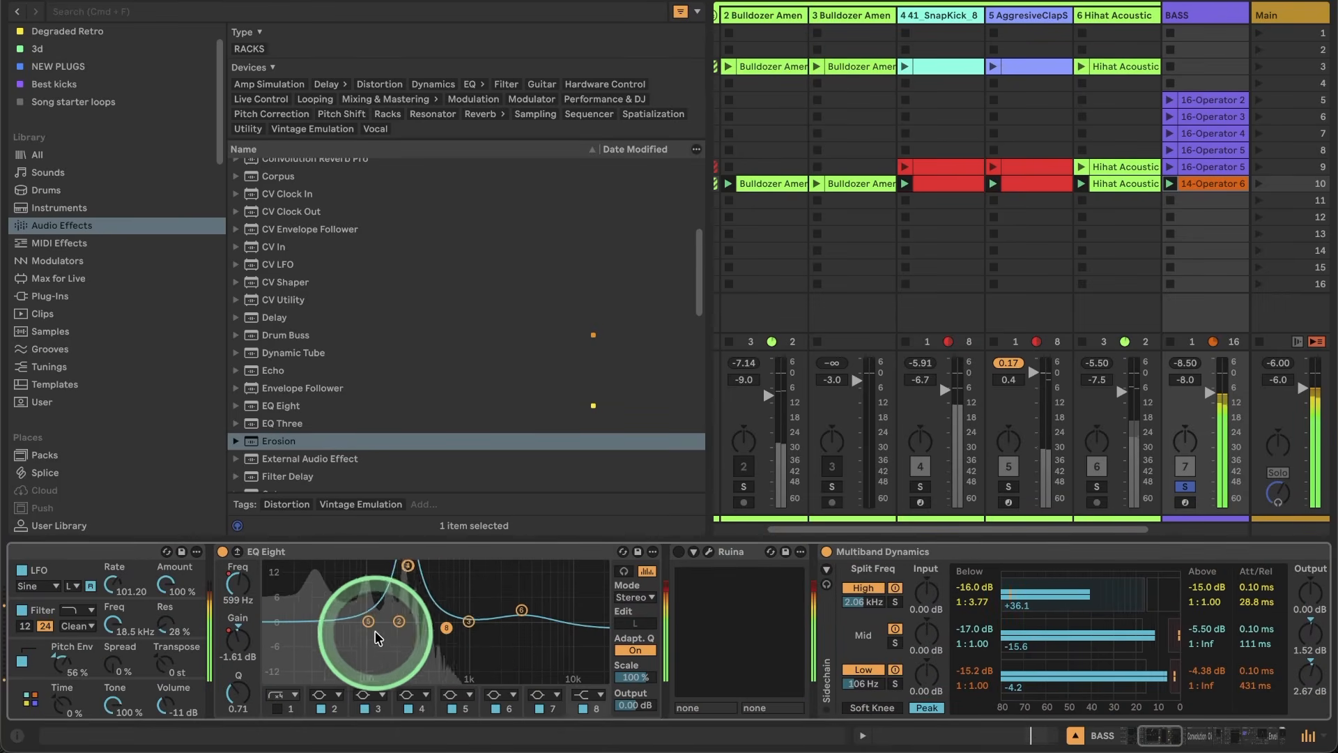
scroll(412, 631, right, 10)
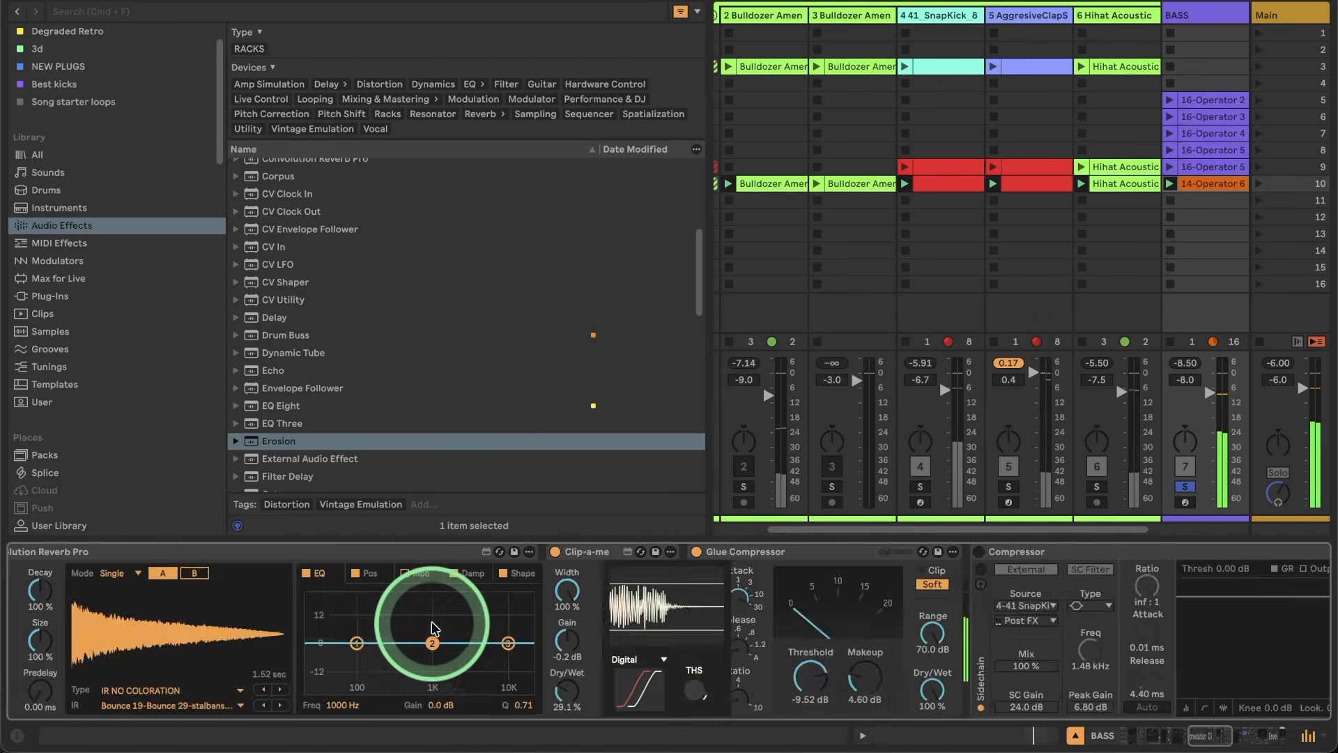
scroll(433, 628, right, 10)
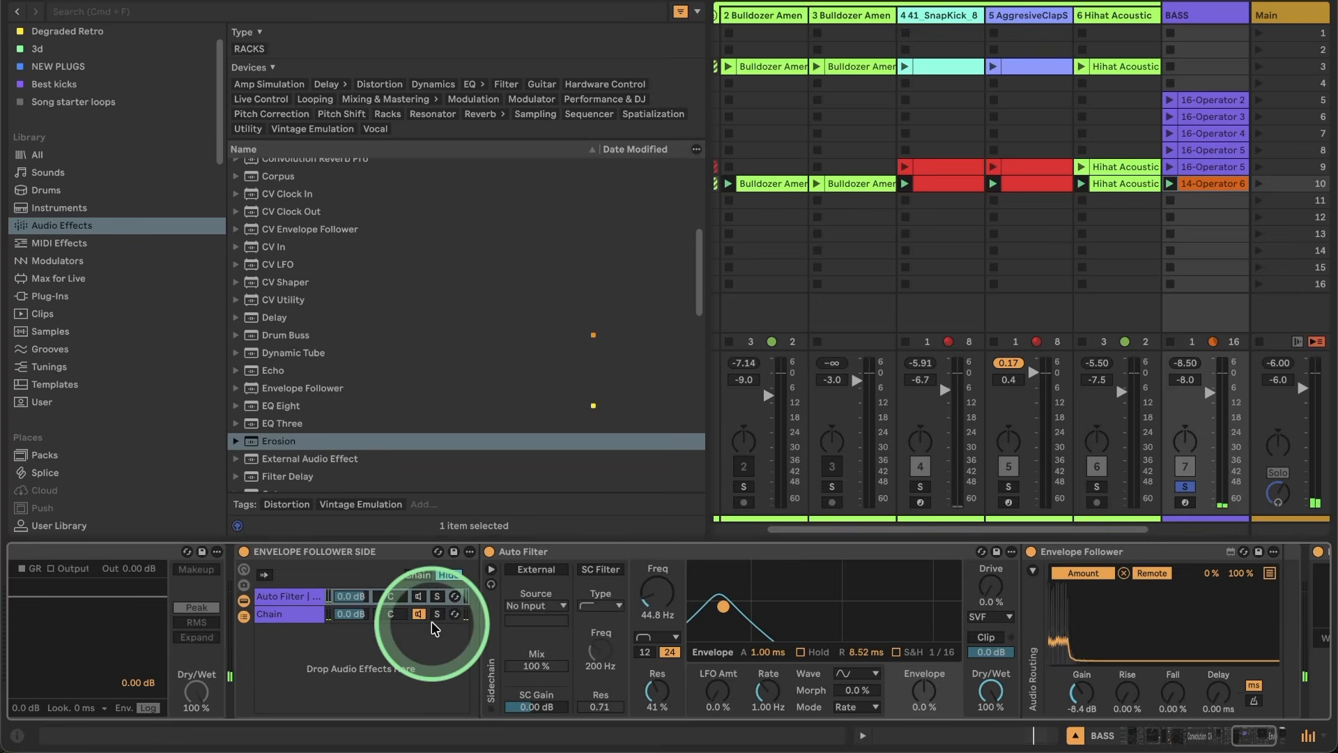
scroll(434, 628, right, 5)
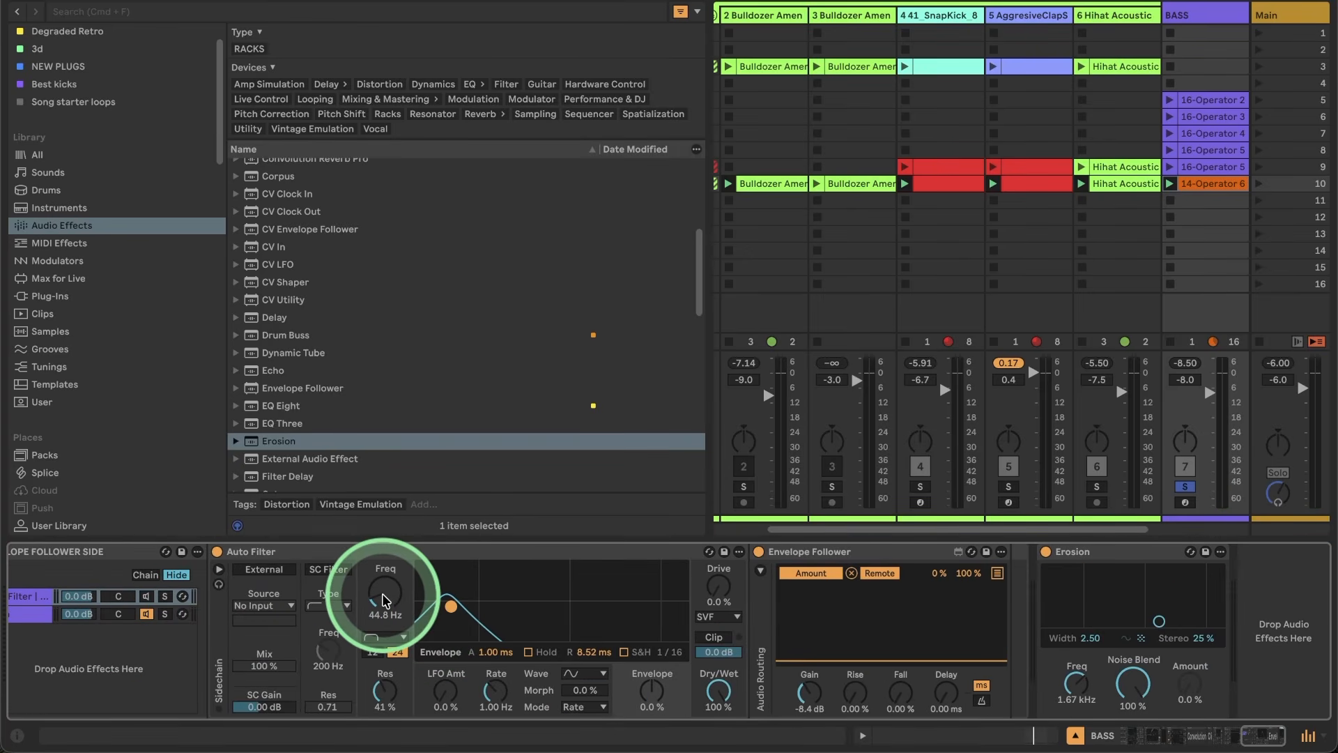
click(382, 593)
drag(382, 593, 382, 583)
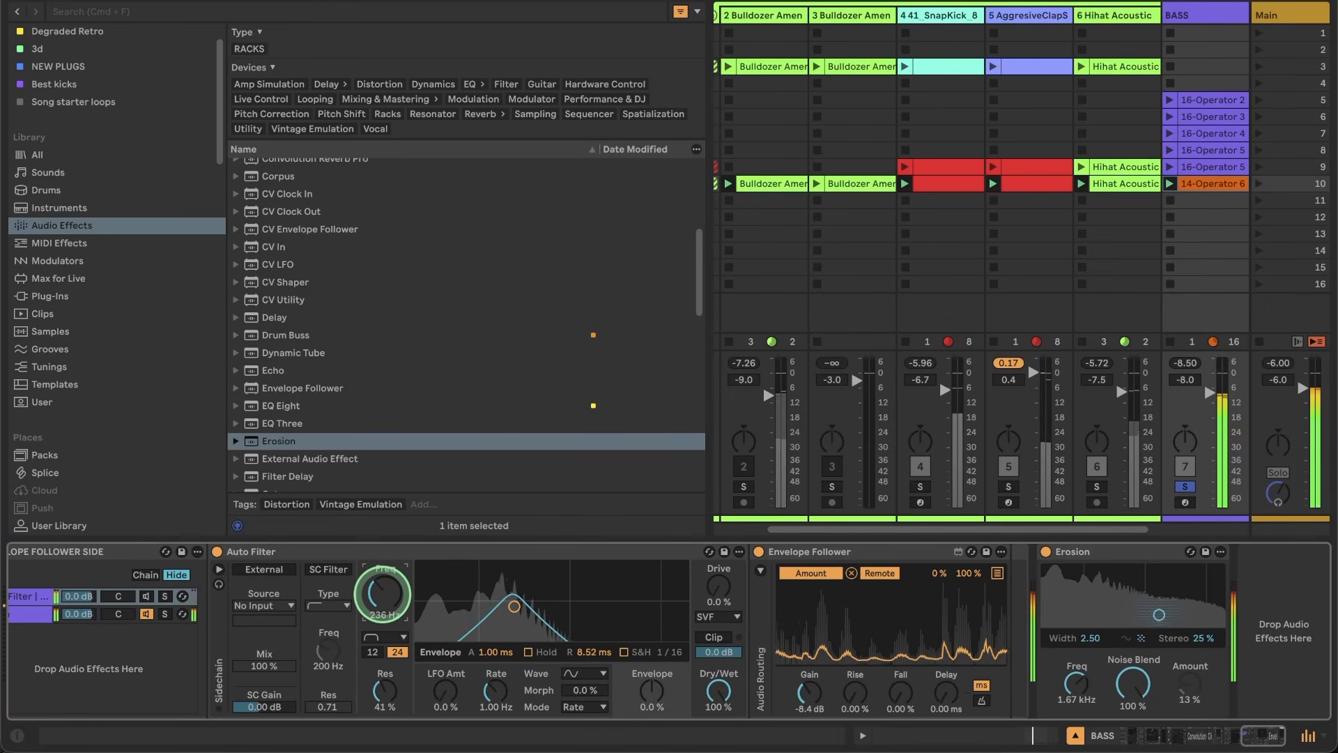
key(space)
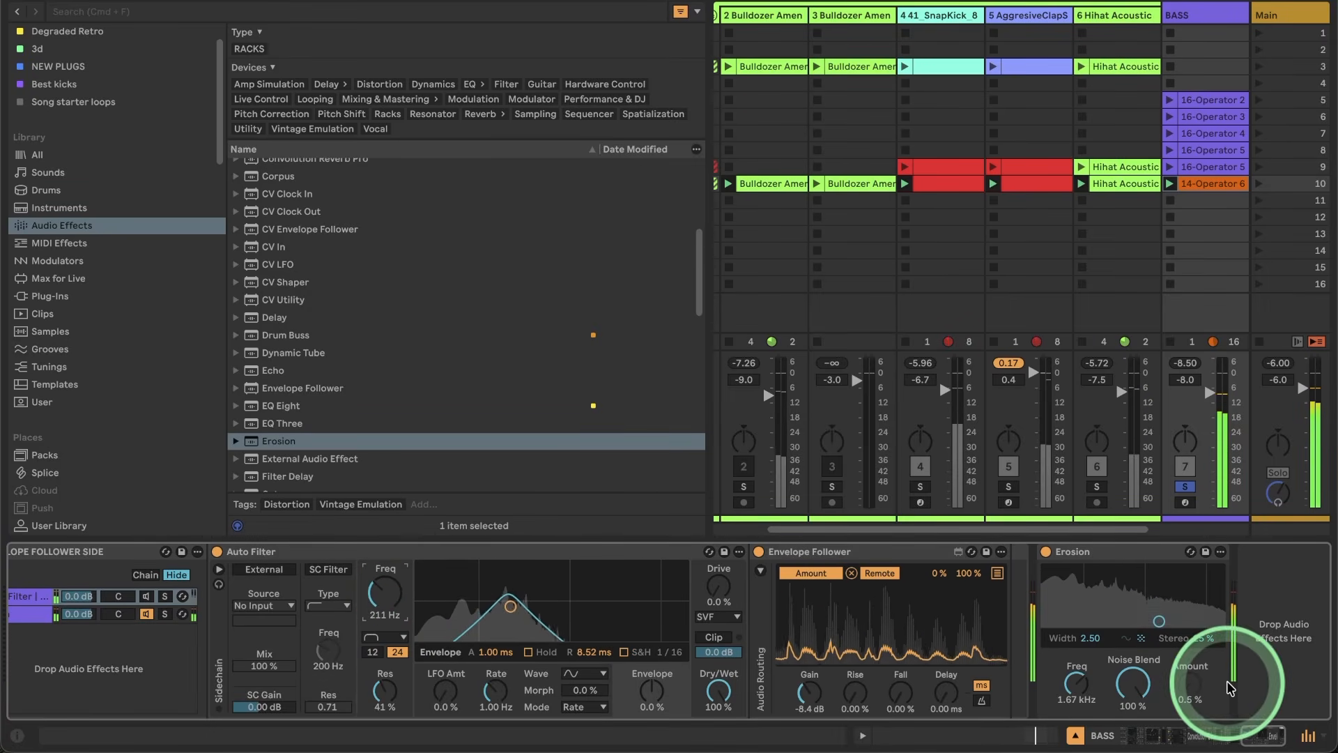
drag(1203, 640, 1203, 620)
key(space)
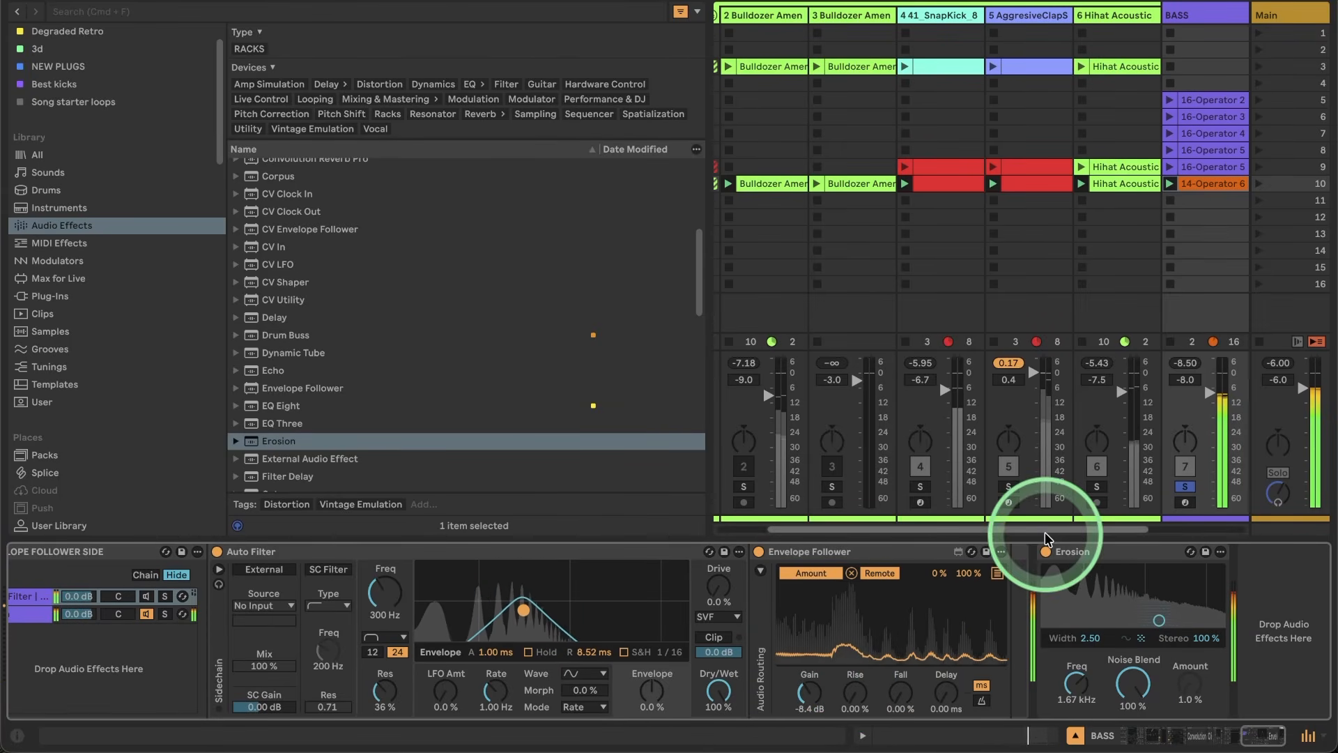
Turn on the BASS track's sidechained Compressor, unsolo the track and hide the browser.
scroll(605, 626, left, 10)
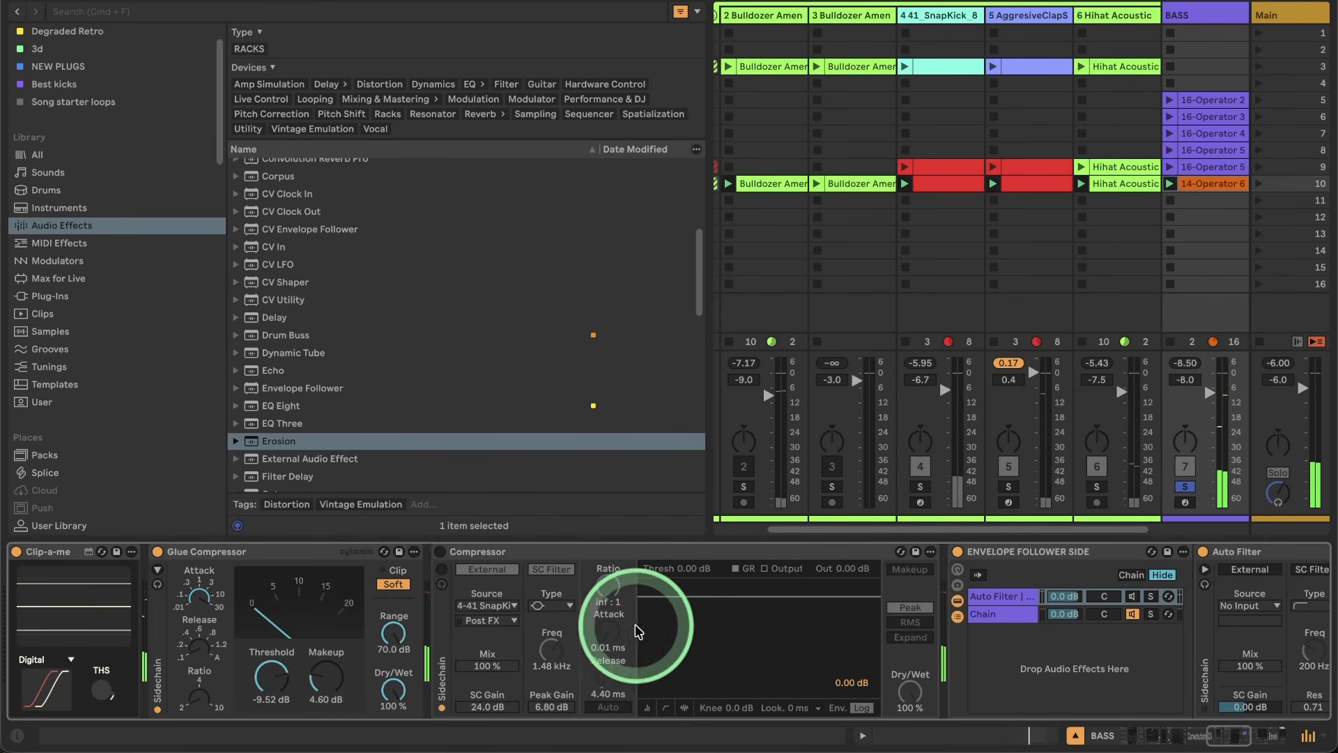
click(443, 552)
click(1185, 486)
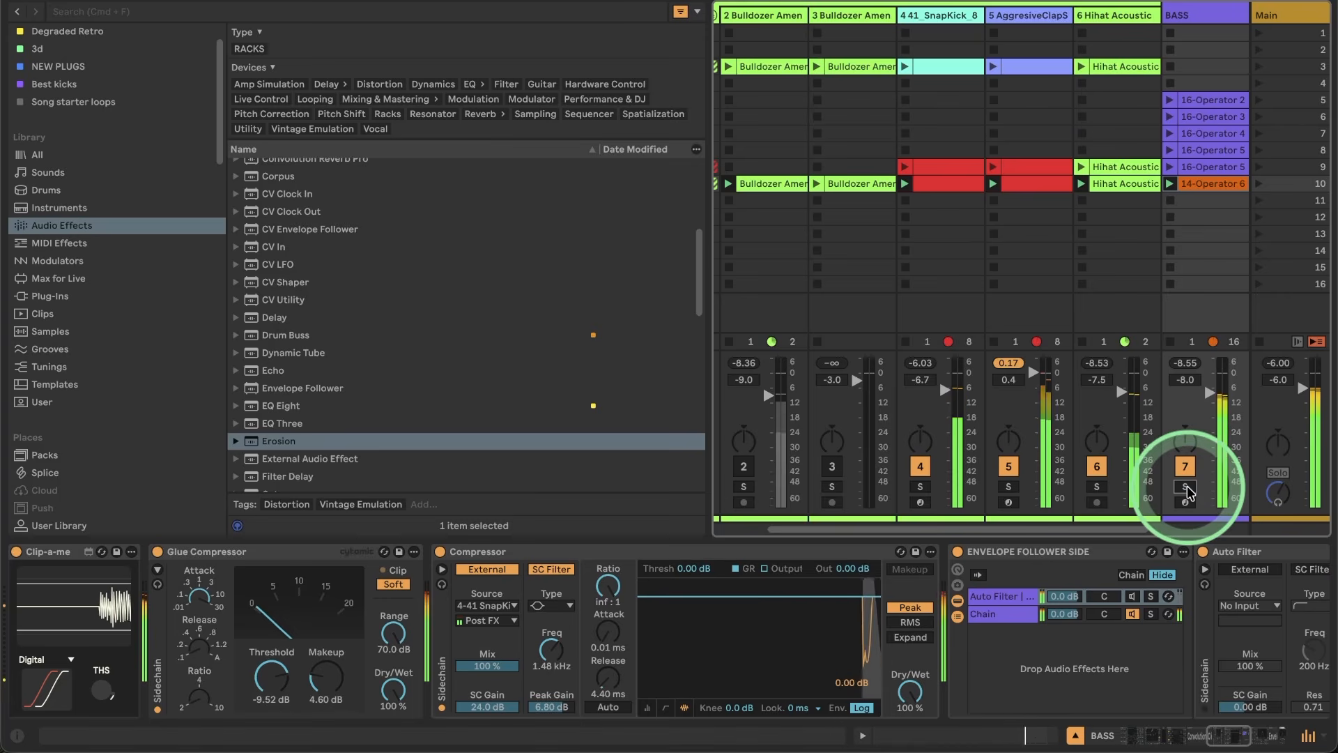
click(16, 0)
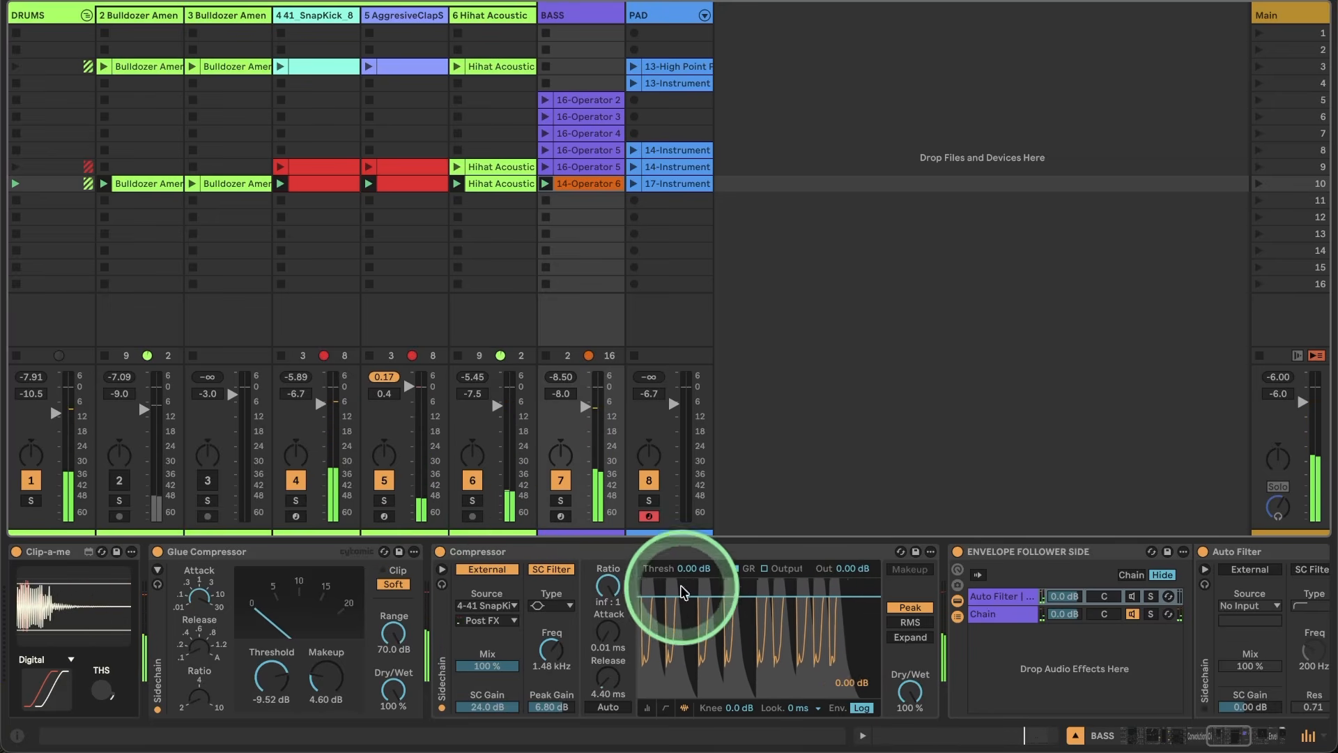
Compare the bass with and without Erosion by bypassing the effect and switching it back on.
scroll(846, 648, right, 10)
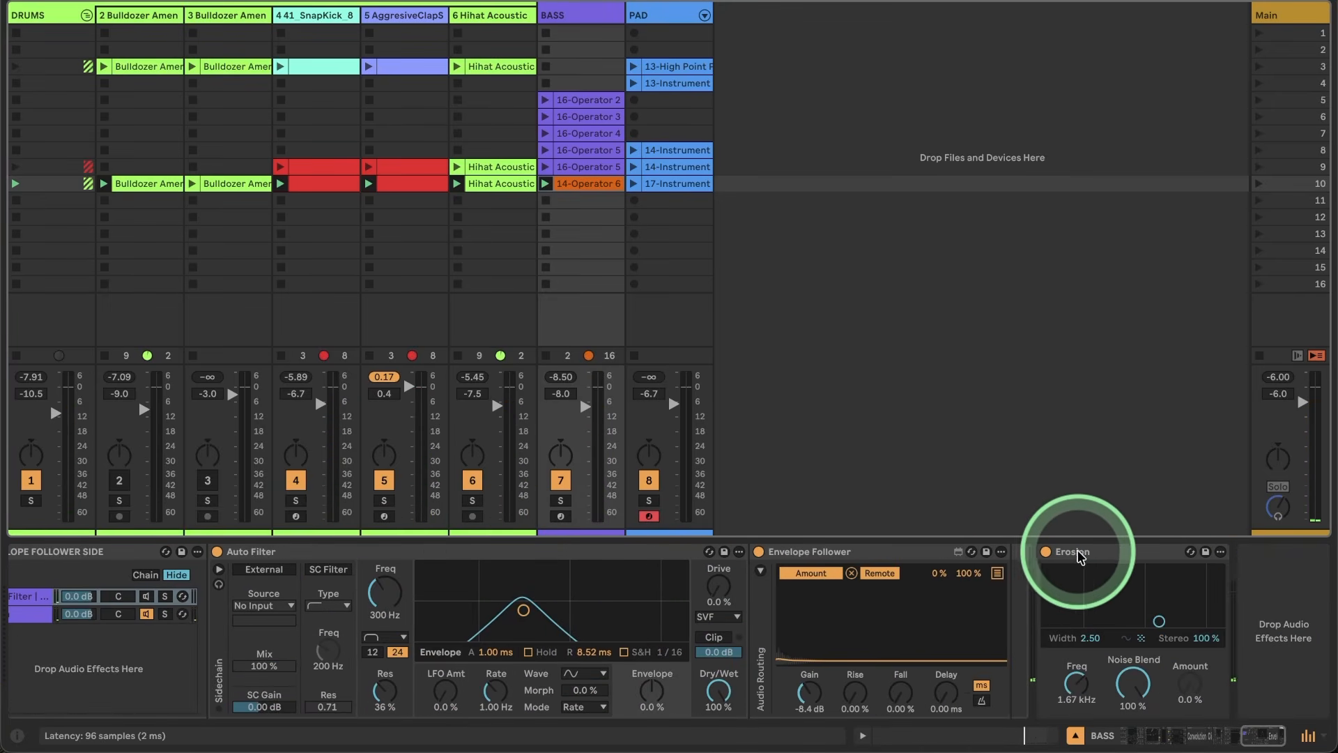
click(1046, 552)
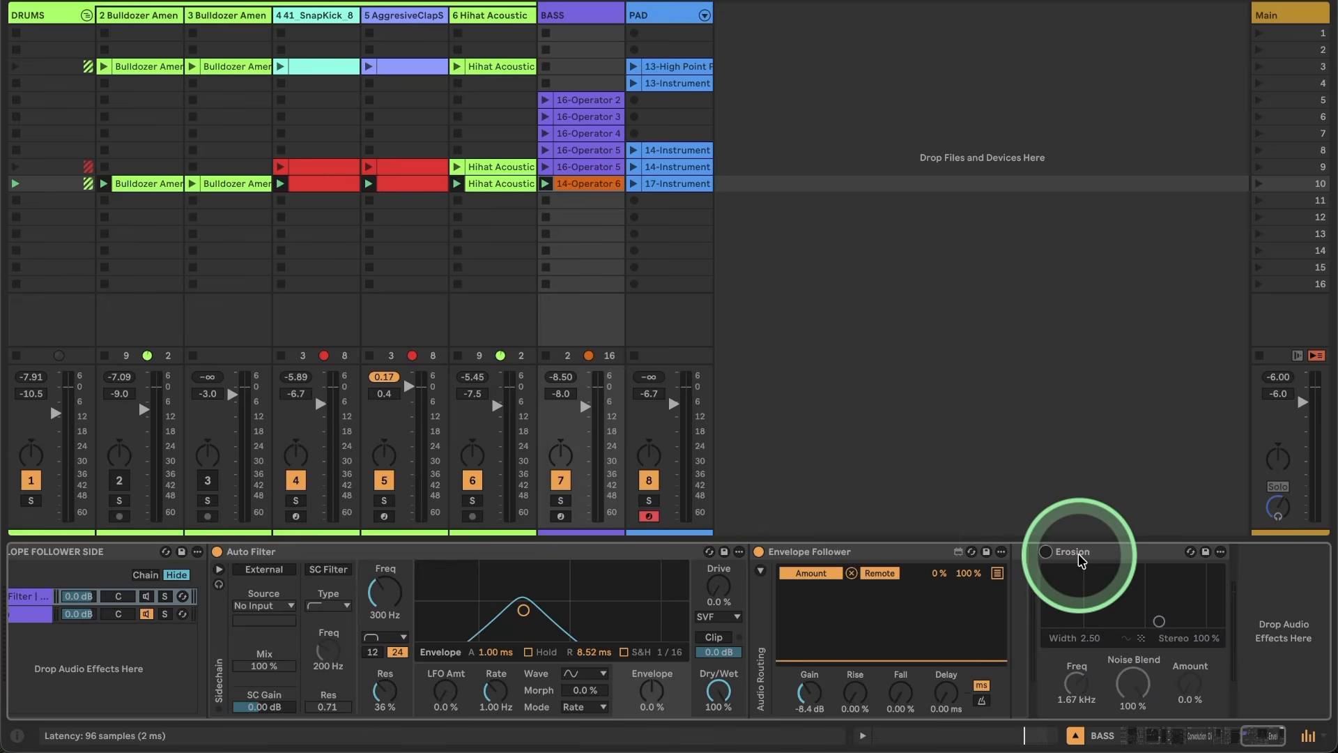
click(1077, 555)
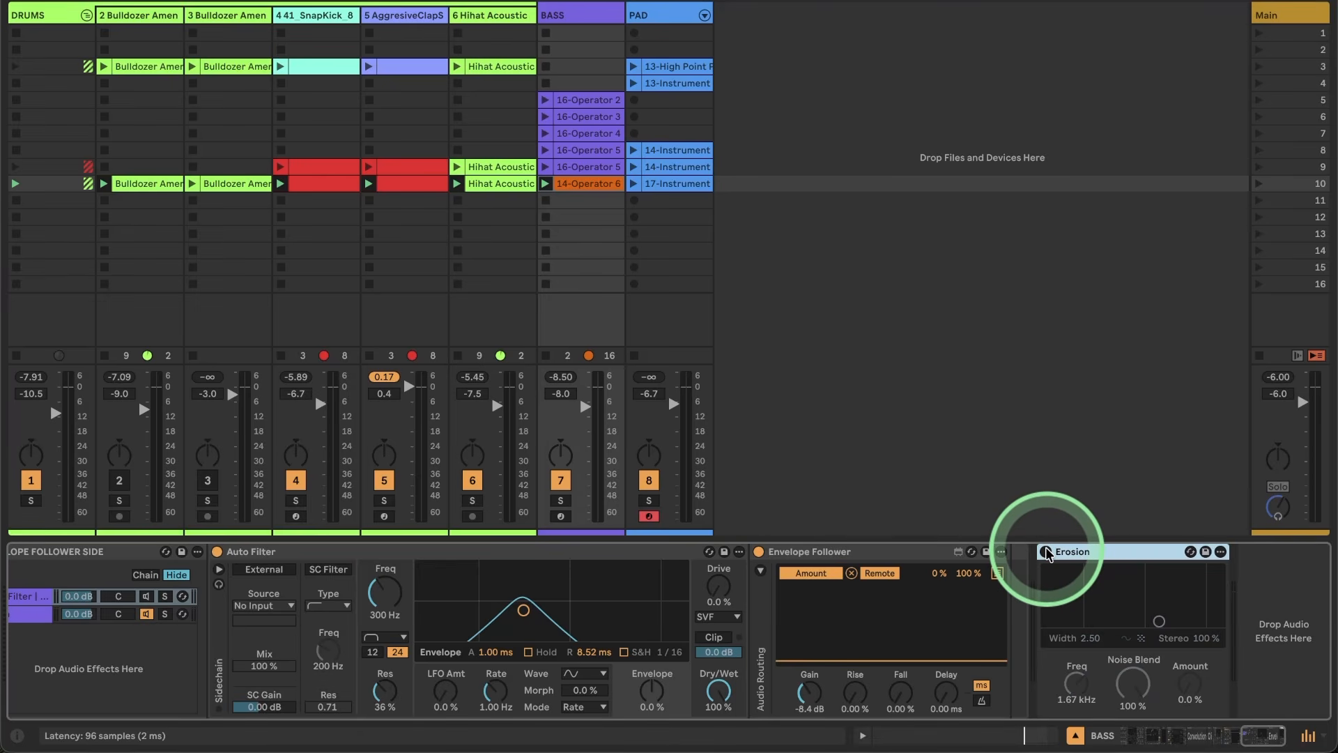
click(1046, 552)
click(997, 578)
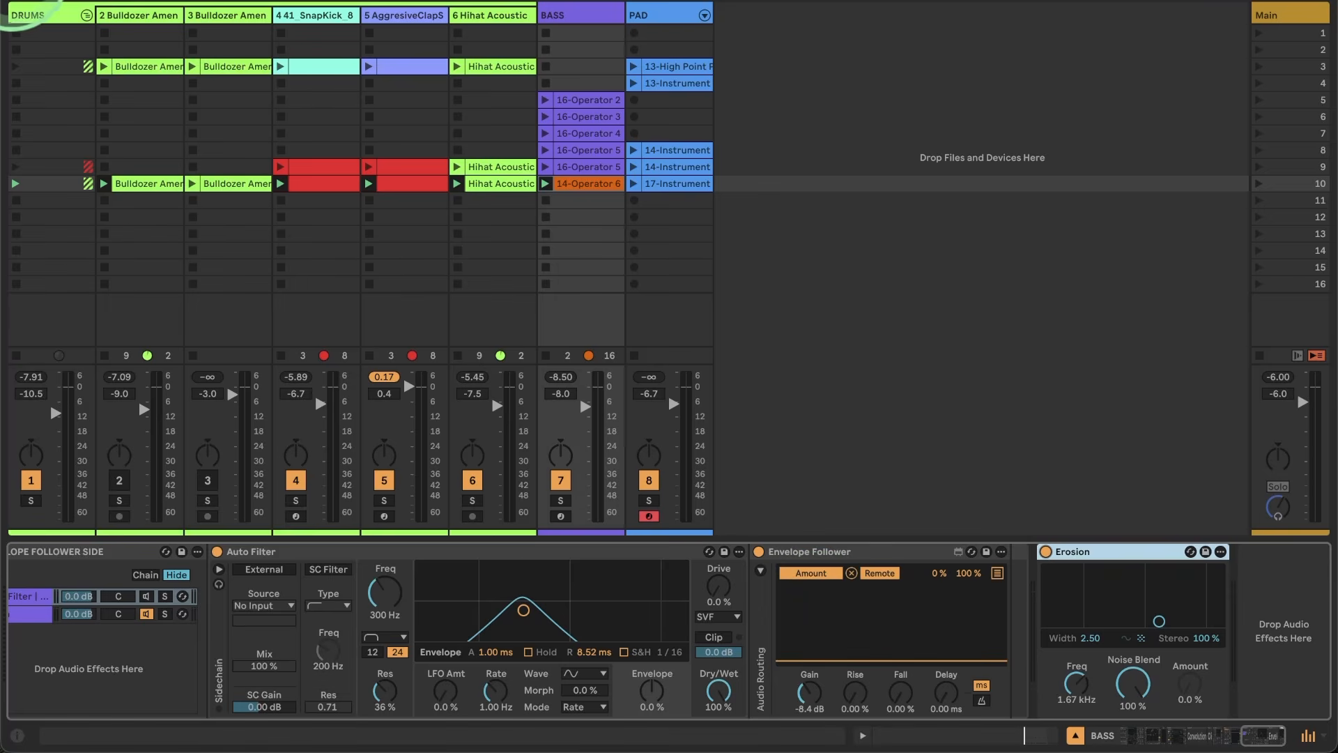
Show the browser again and add the Pedal audio effect after Erosion on the BASS track.
click(9, 1)
scroll(344, 318, down, 10)
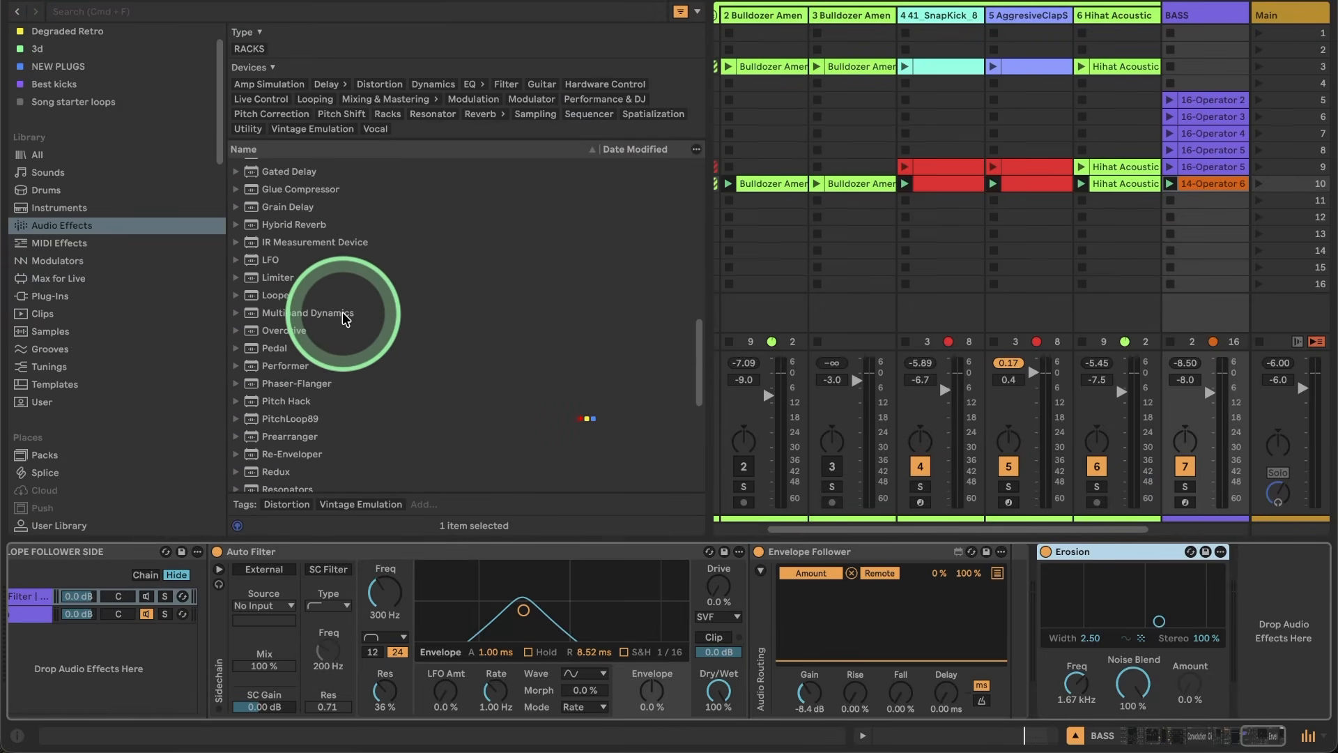
scroll(343, 319, down, 7)
scroll(346, 319, down, 1)
scroll(353, 412, up, 20)
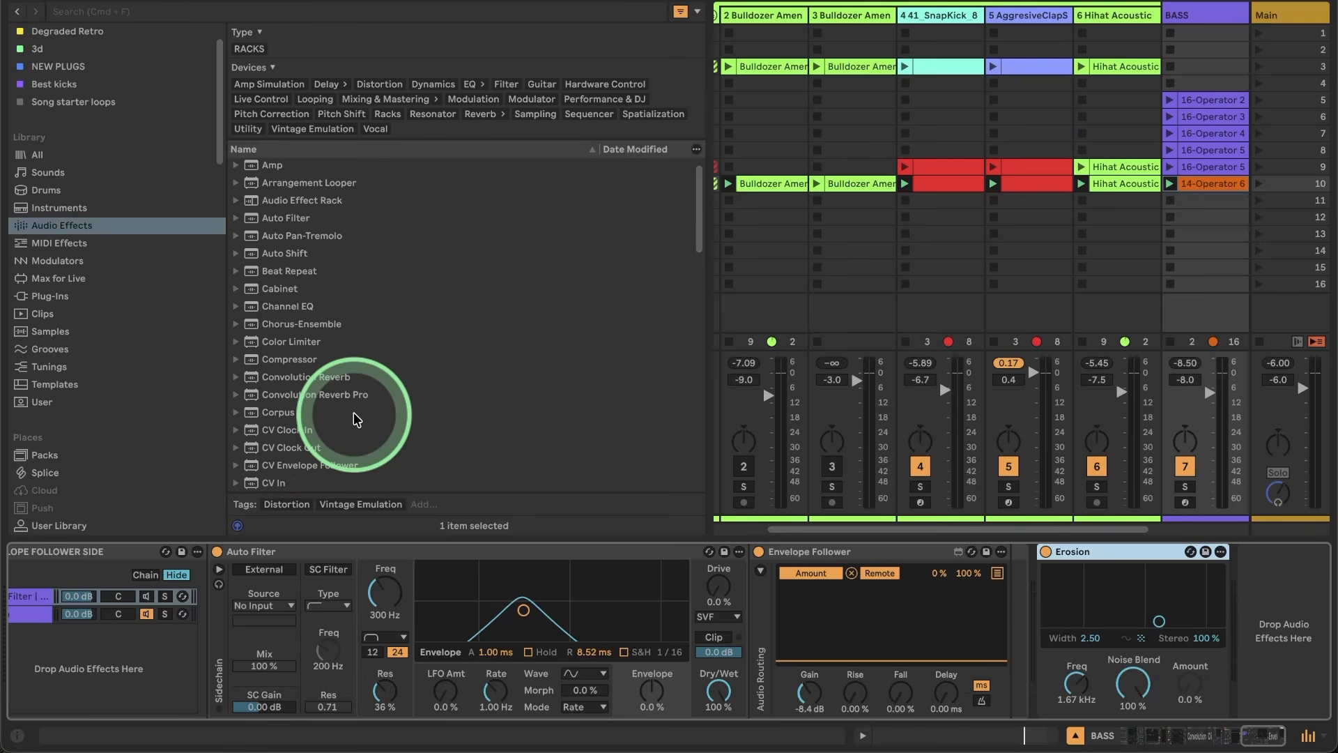
scroll(353, 412, up, 1)
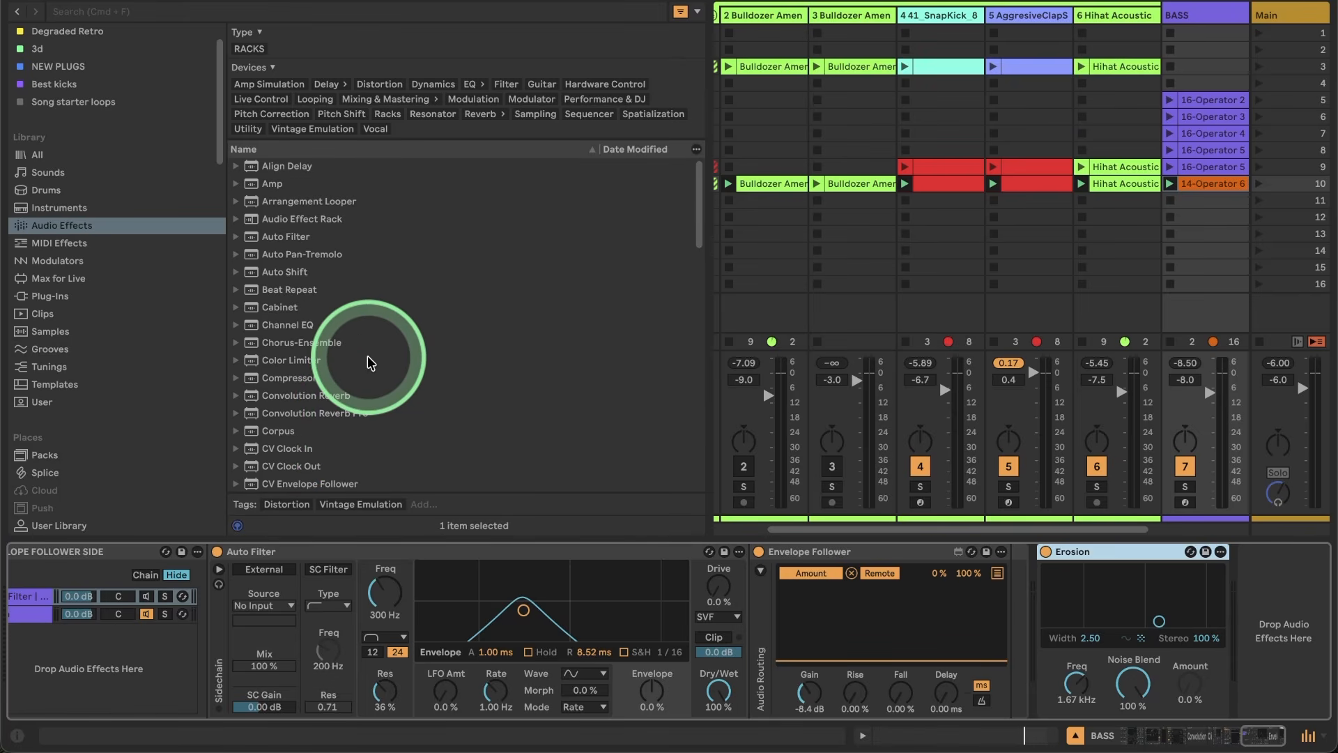
scroll(370, 362, down, 10)
drag(299, 425, 1211, 654)
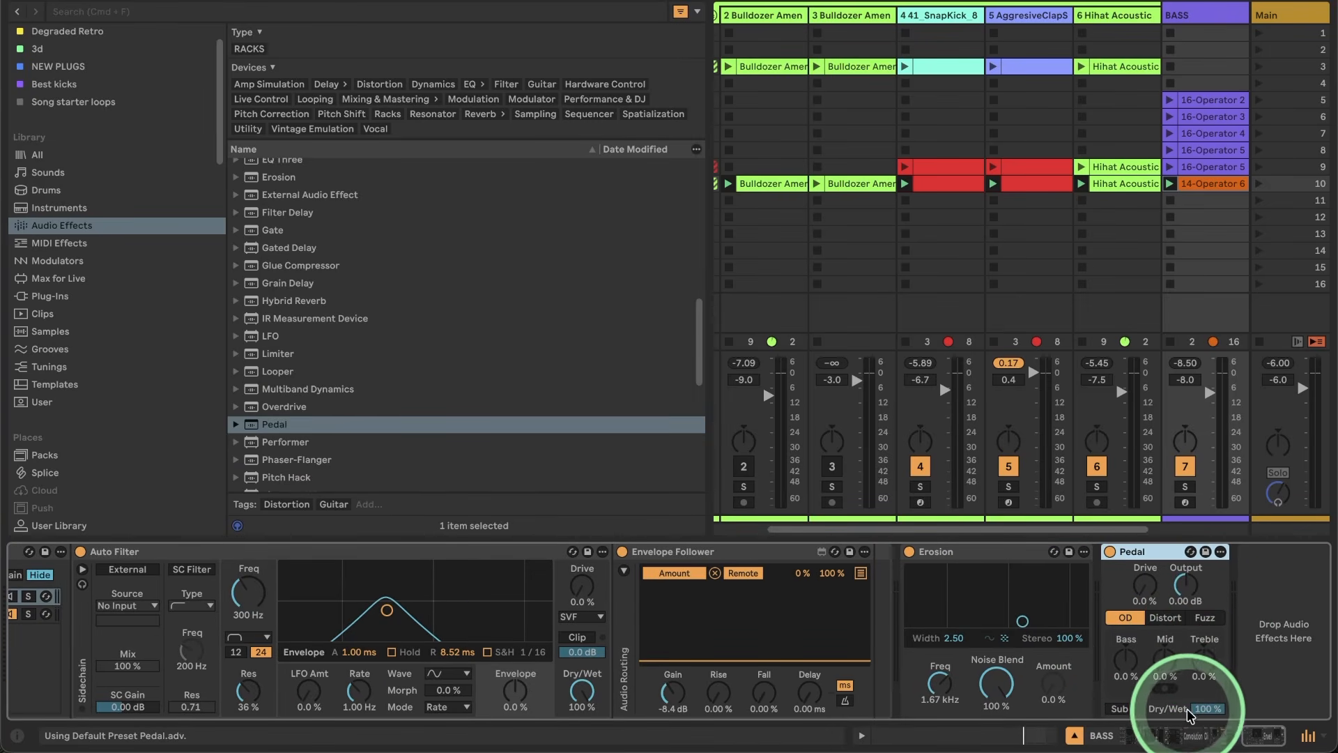
Set Pedal to Fuzz with Drive at 37%, Treble at 100% and Mid at 49%.
click(1175, 618)
click(1205, 617)
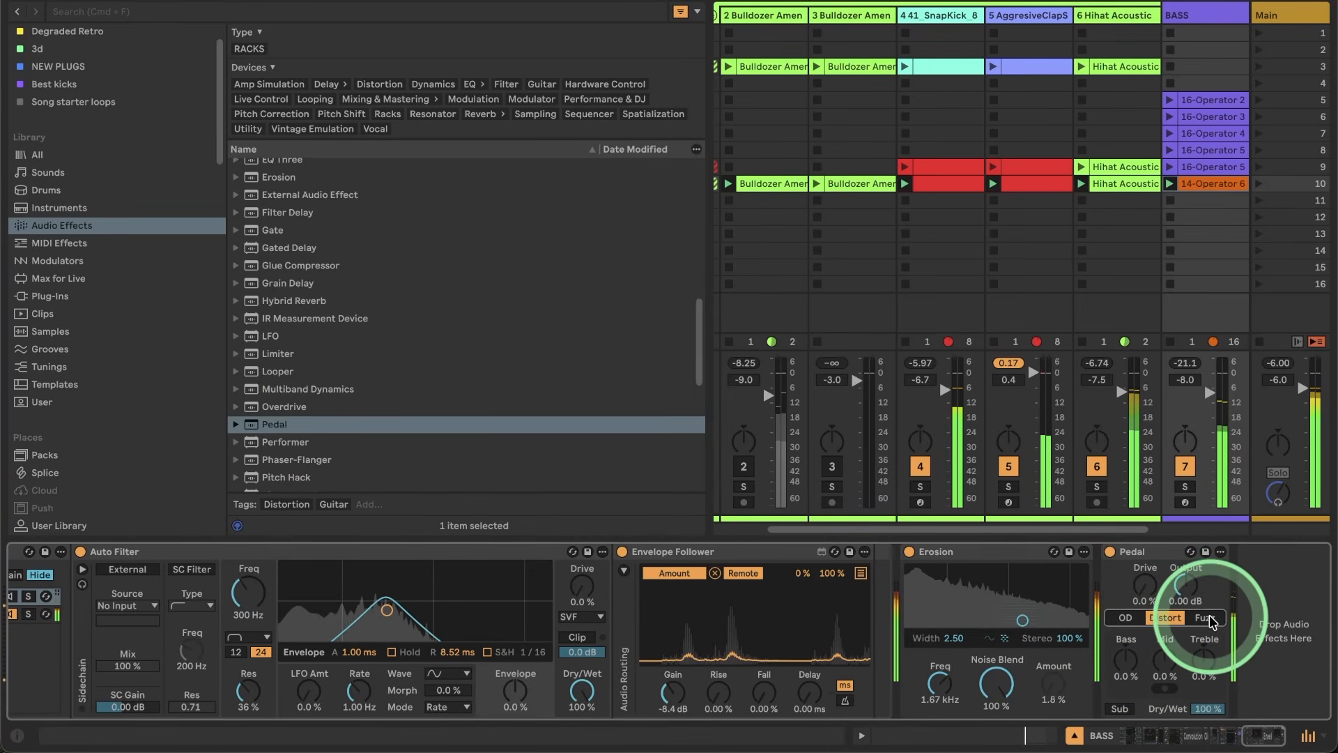
click(1162, 598)
click(1146, 588)
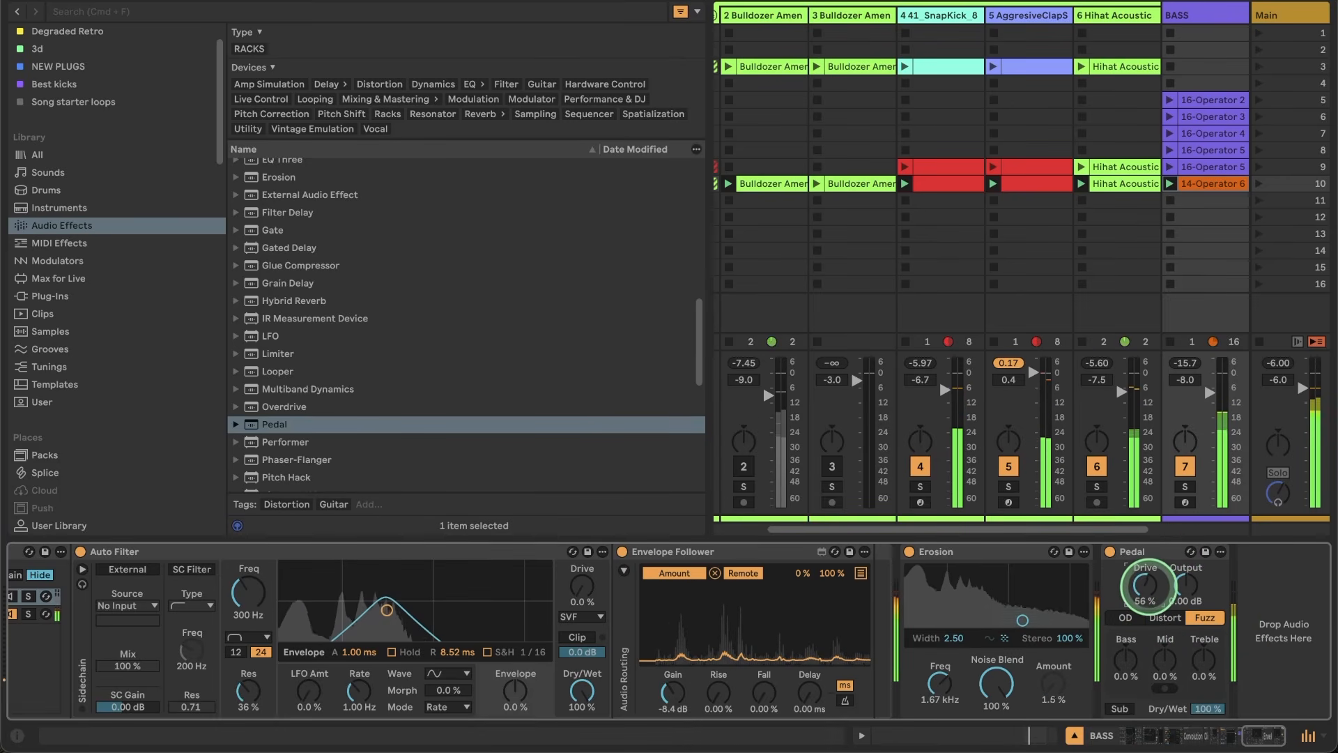
click(1196, 656)
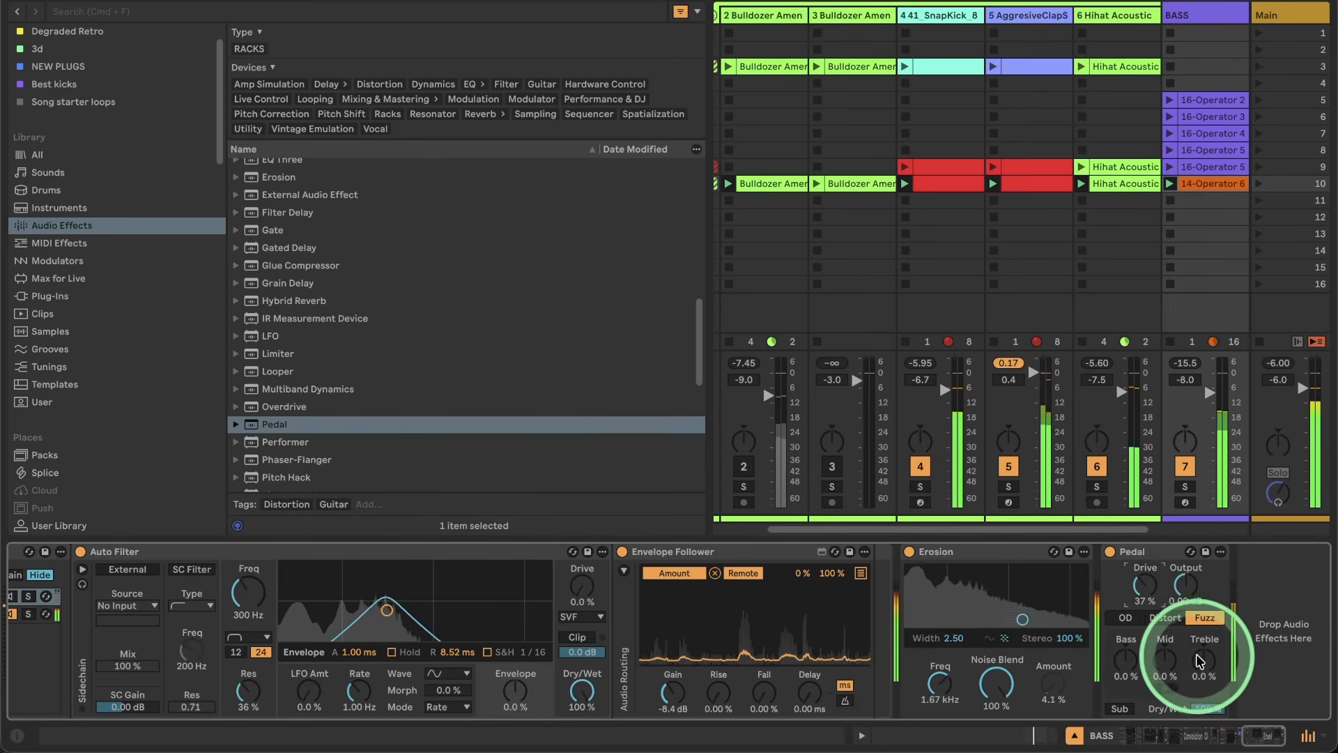
drag(1203, 658, 1171, 636)
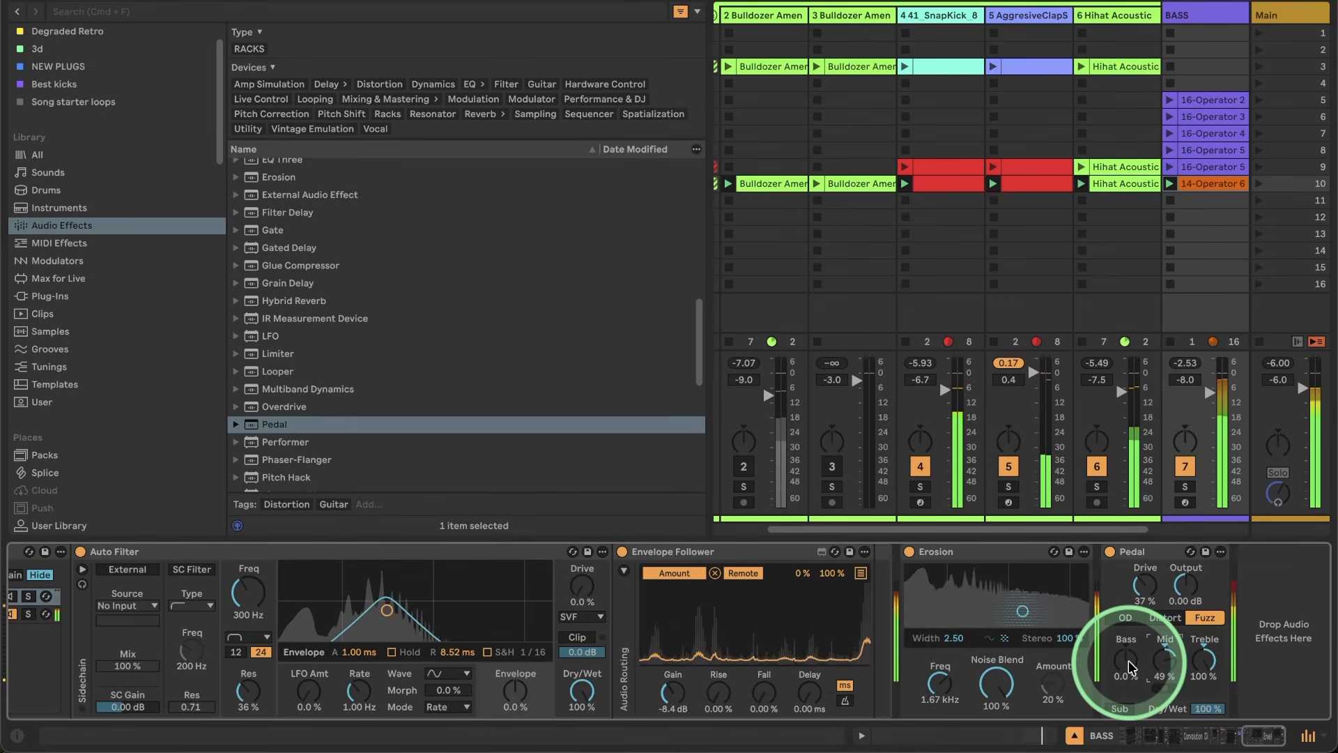
Try Pedal's Sub switch, turn it back off and set Pedal's Dry/Wet to 0%.
click(1120, 708)
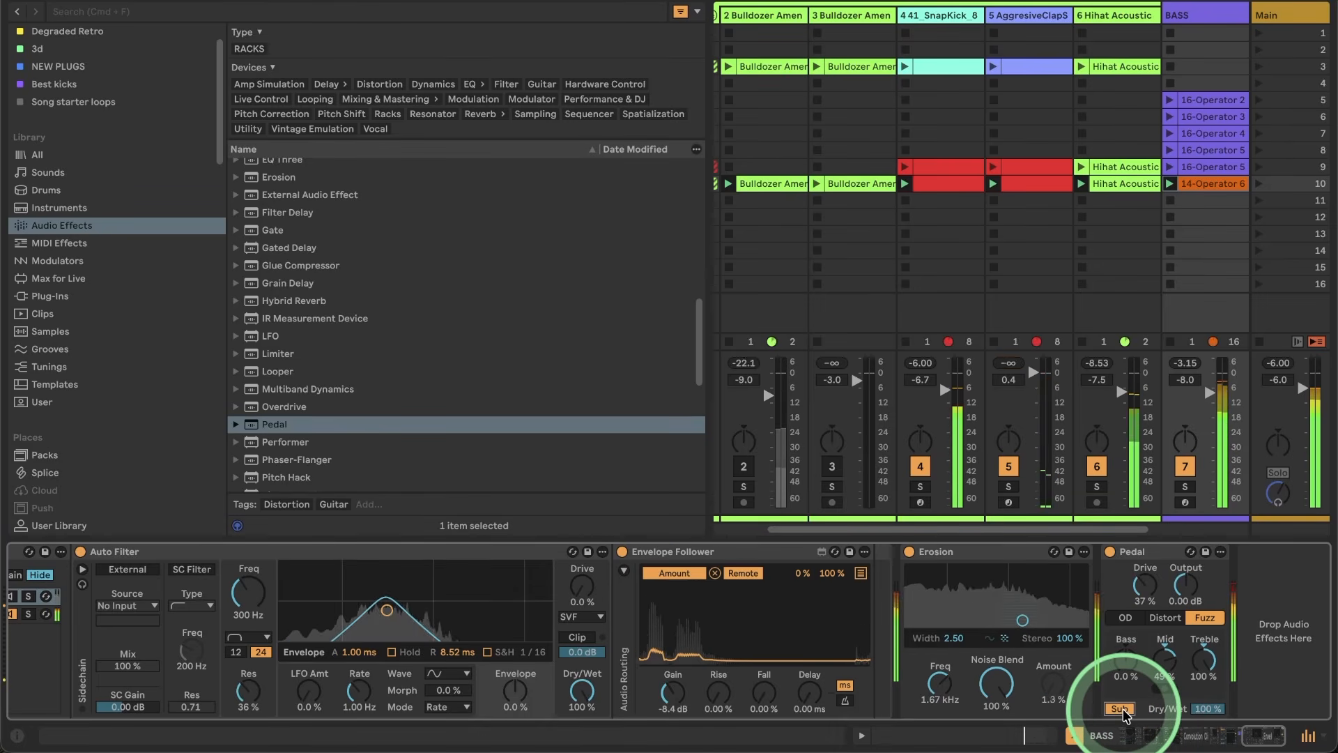
click(1123, 710)
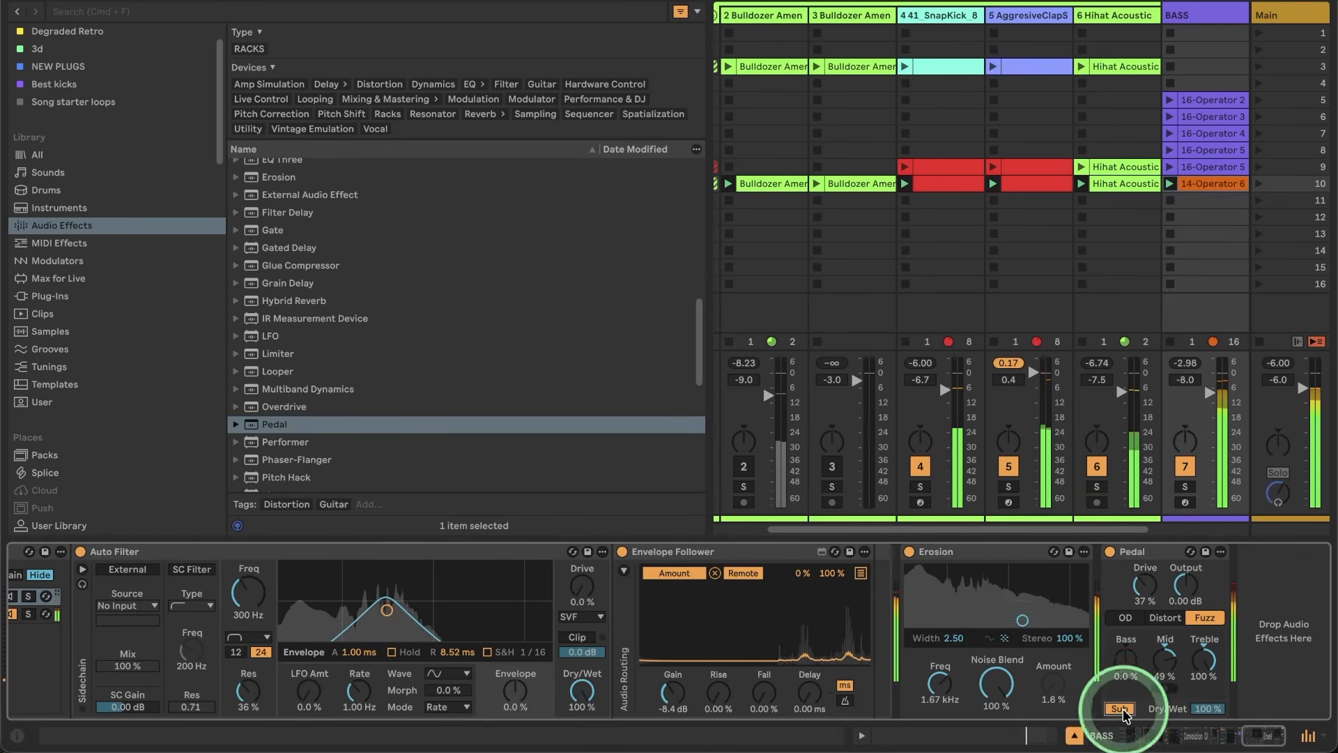
click(1212, 708)
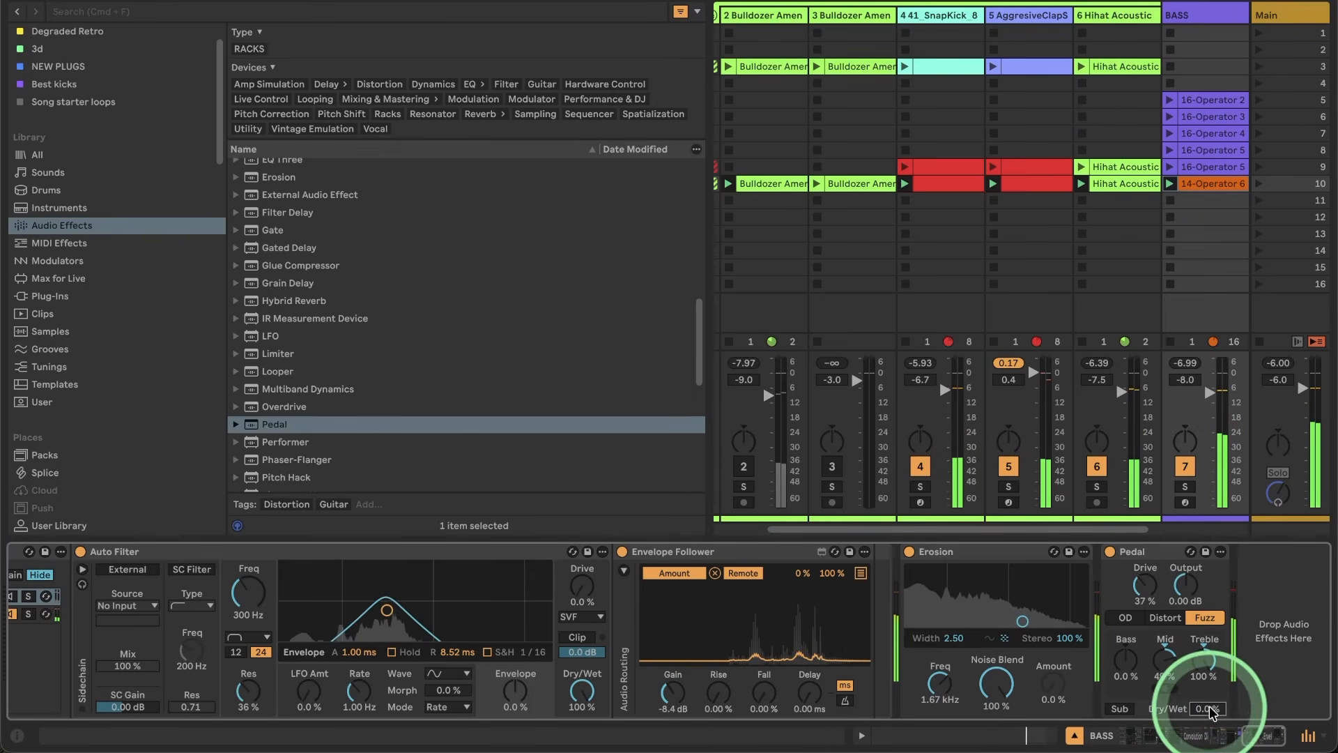
click(1207, 708)
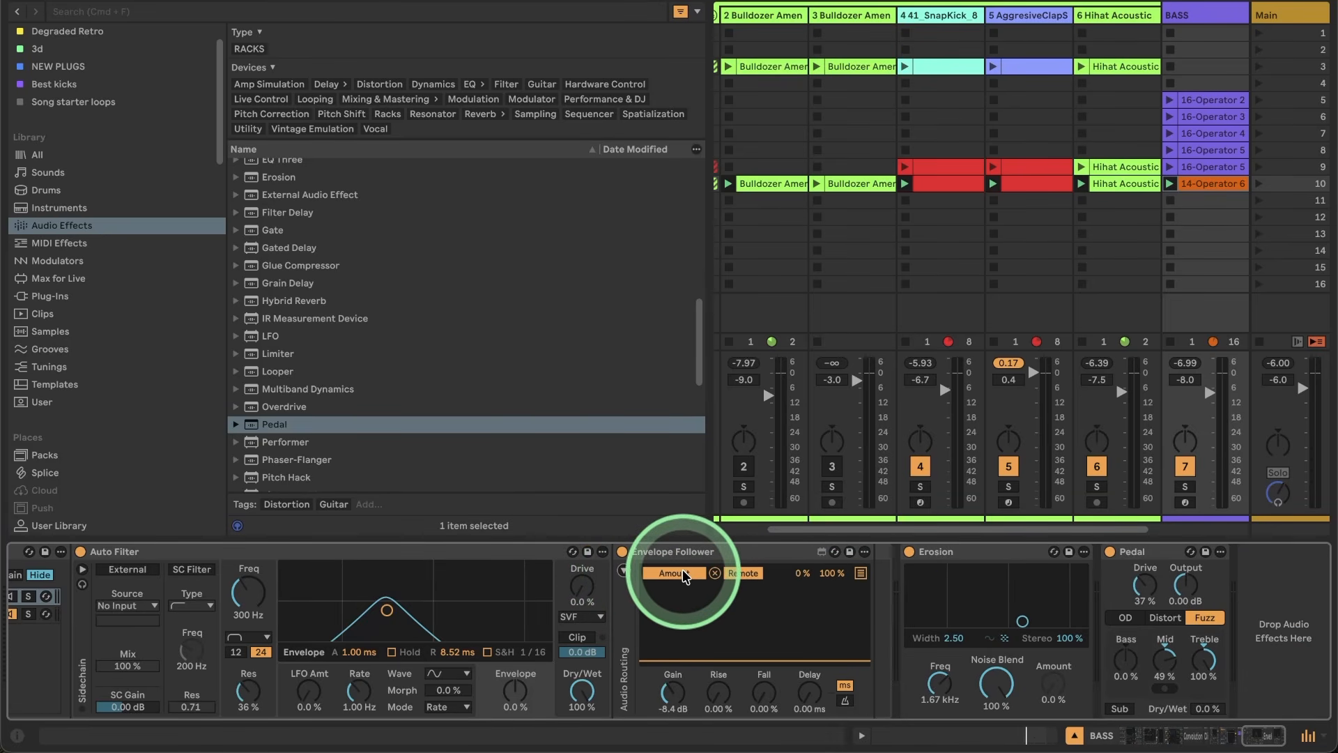
Map the Envelope Follower's second slot to Pedal's Dry/Wet in Remote mode and start playback.
click(862, 573)
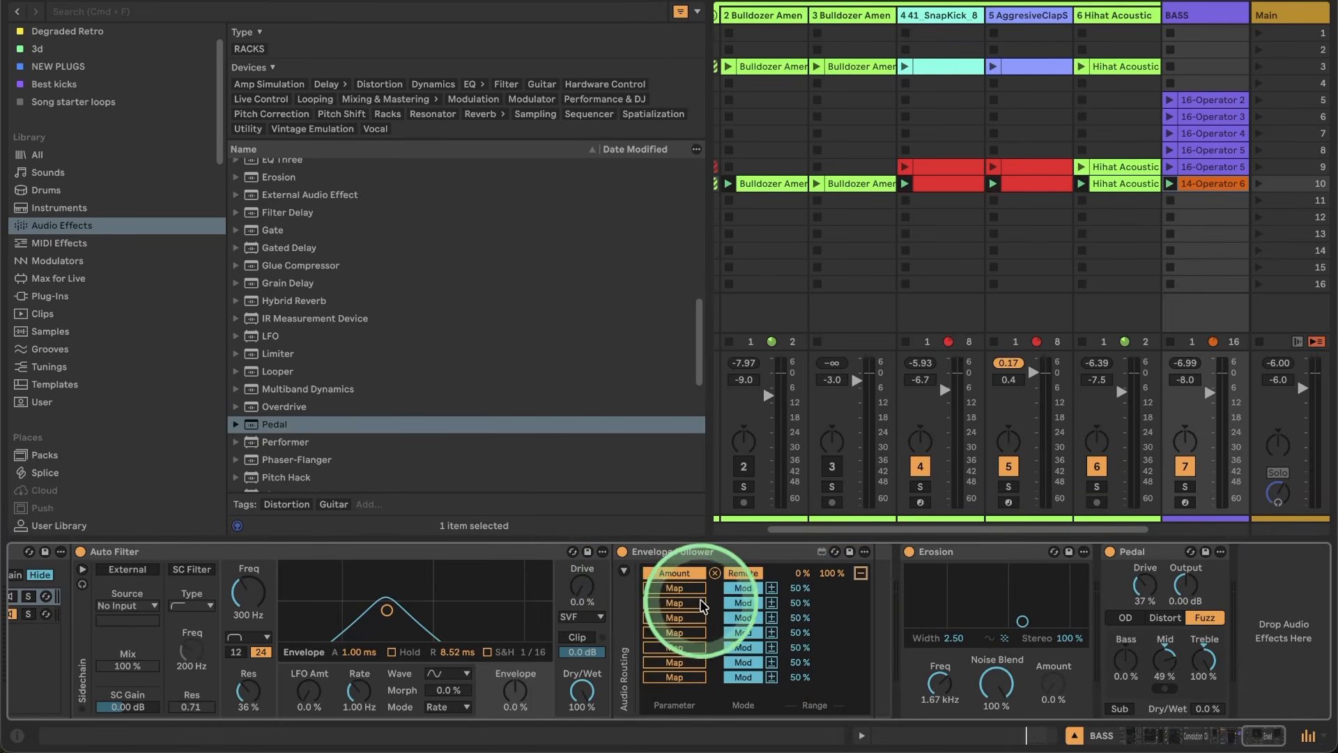
click(676, 590)
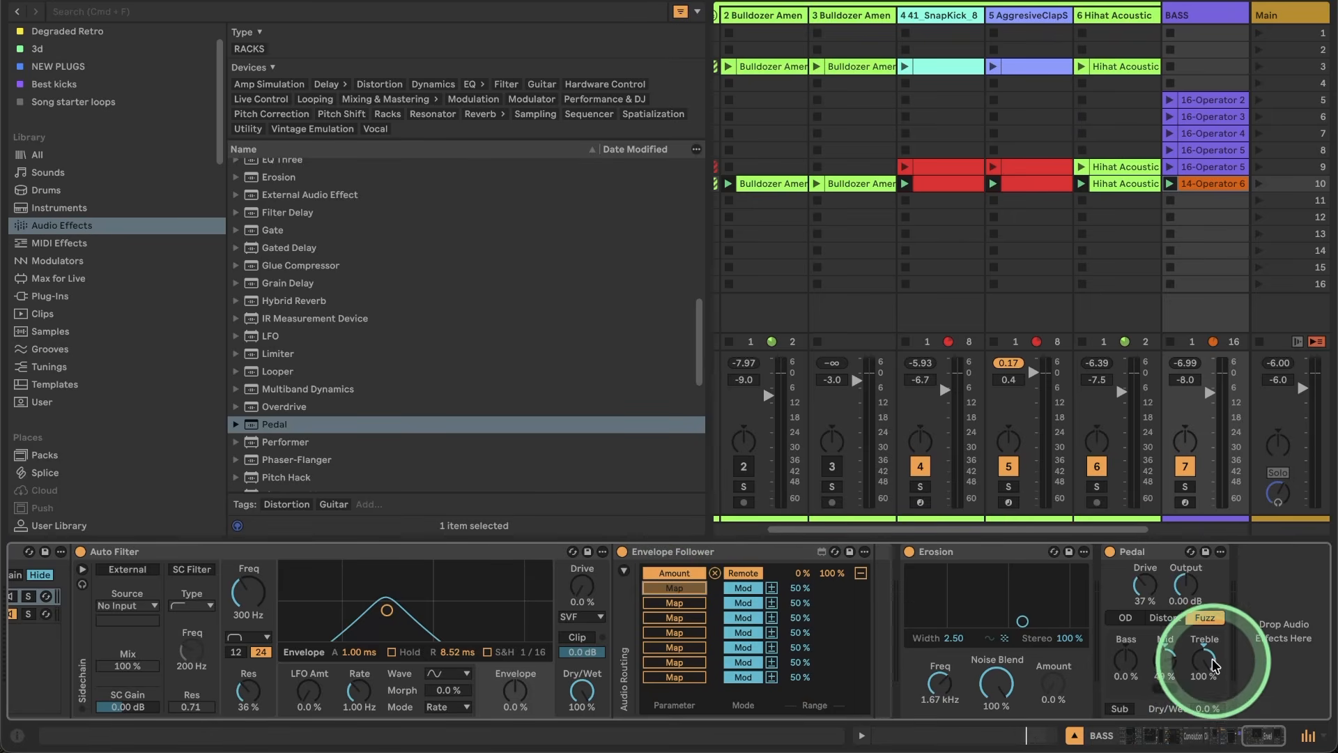
click(743, 588)
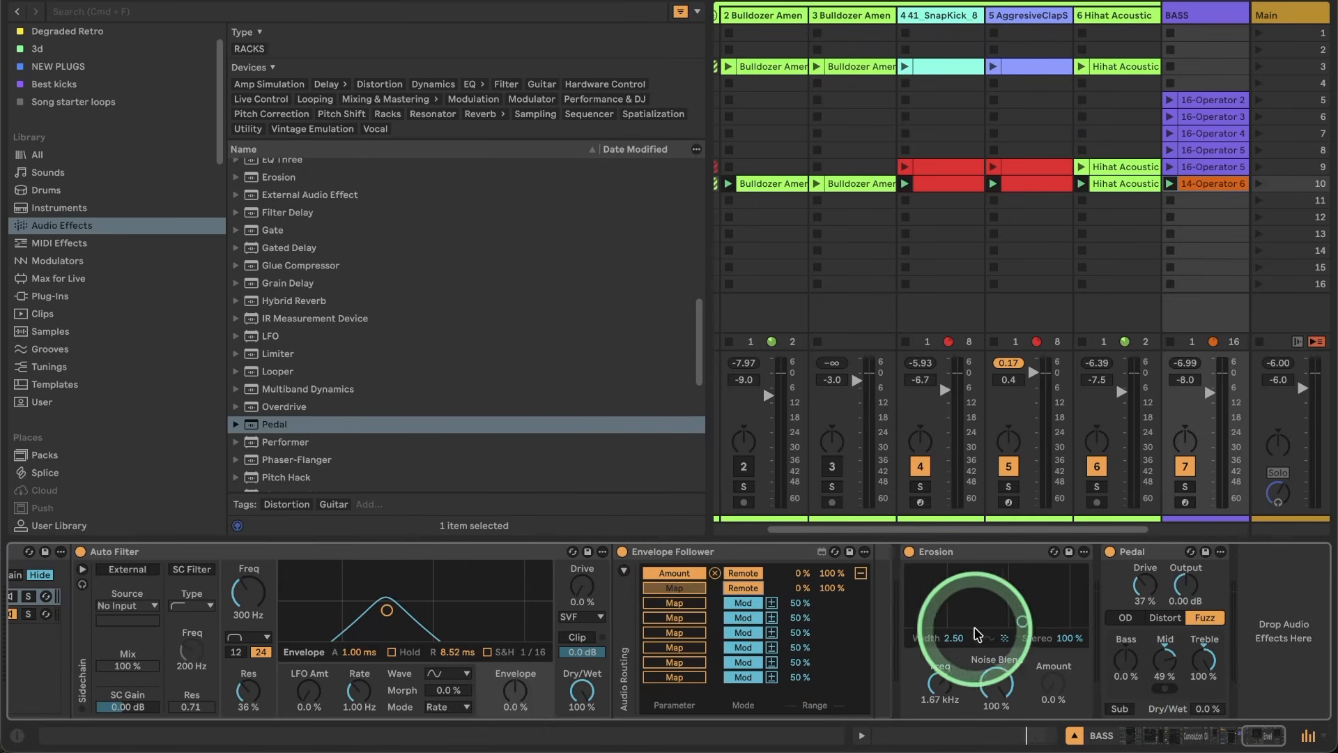
click(1208, 711)
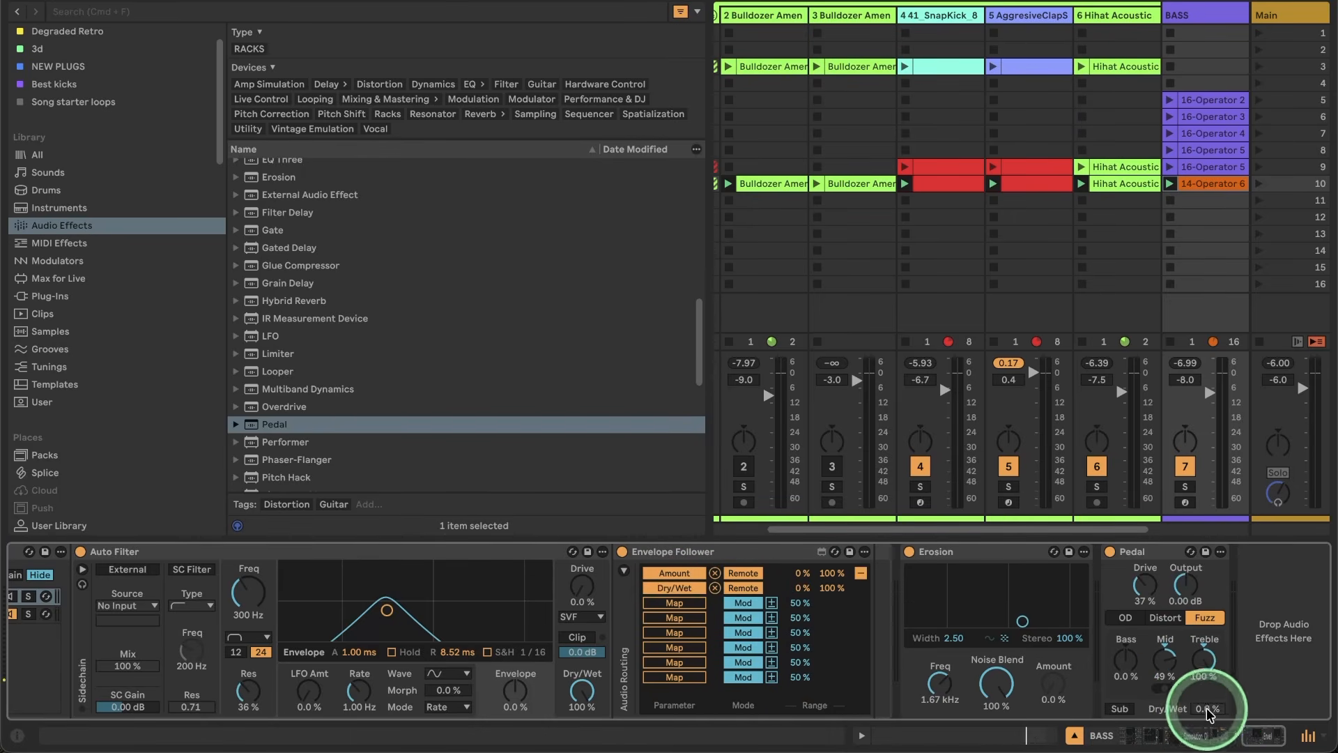
click(693, 556)
key(space)
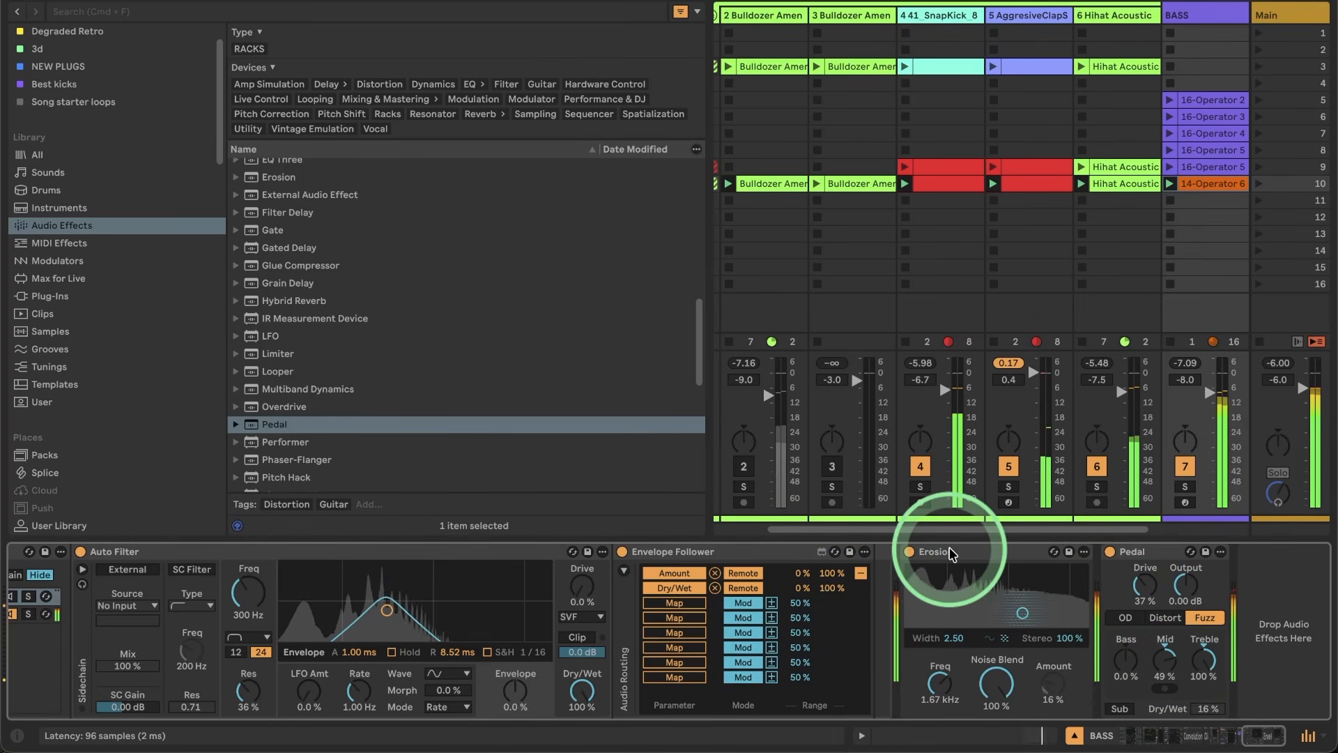
Solo the BASS track and compare its sound with Erosion and Pedal bypassed and switched back on.
click(1186, 487)
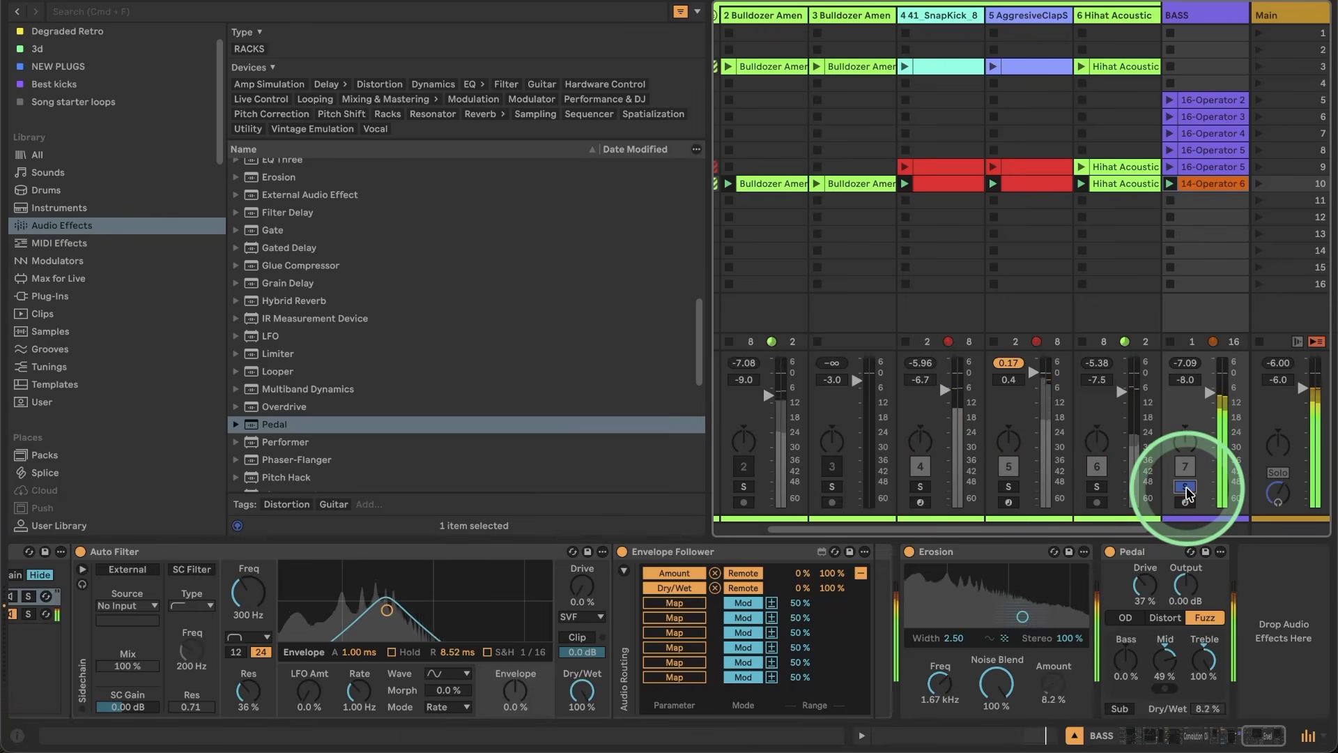
click(1144, 551)
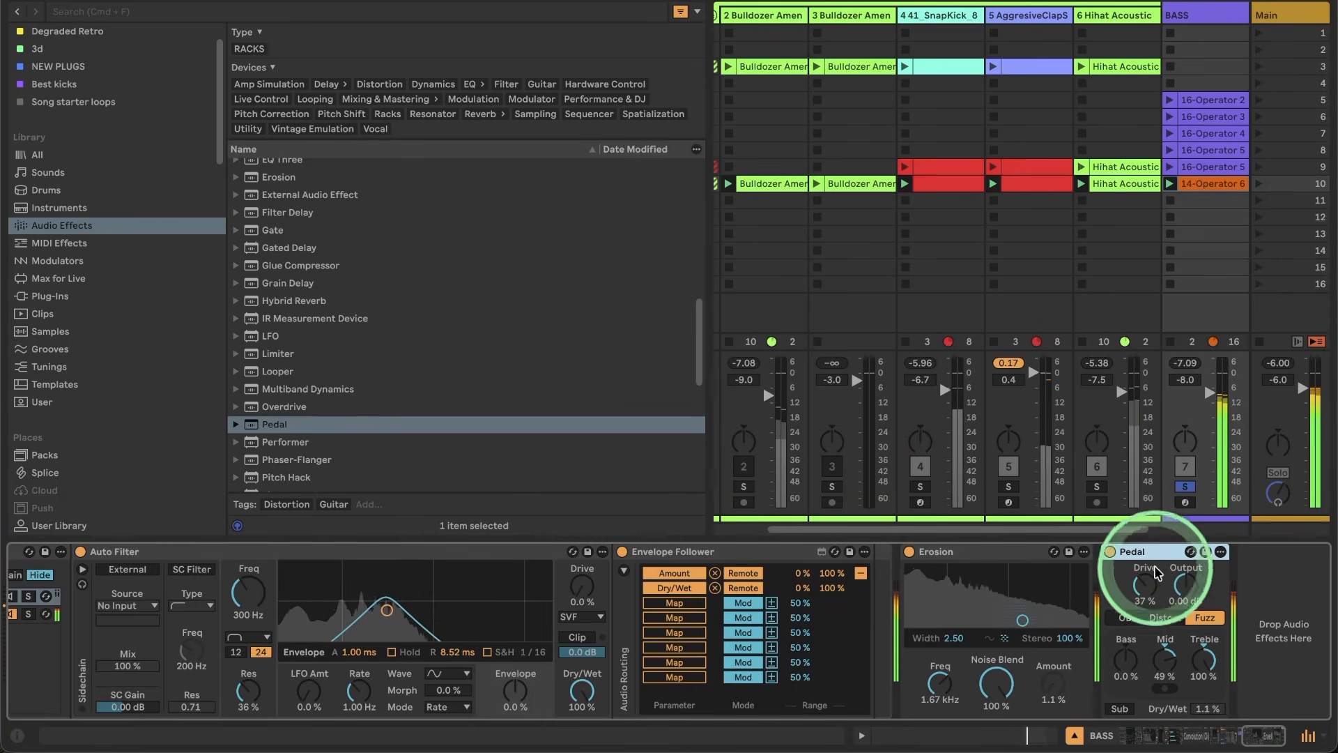
click(1023, 619)
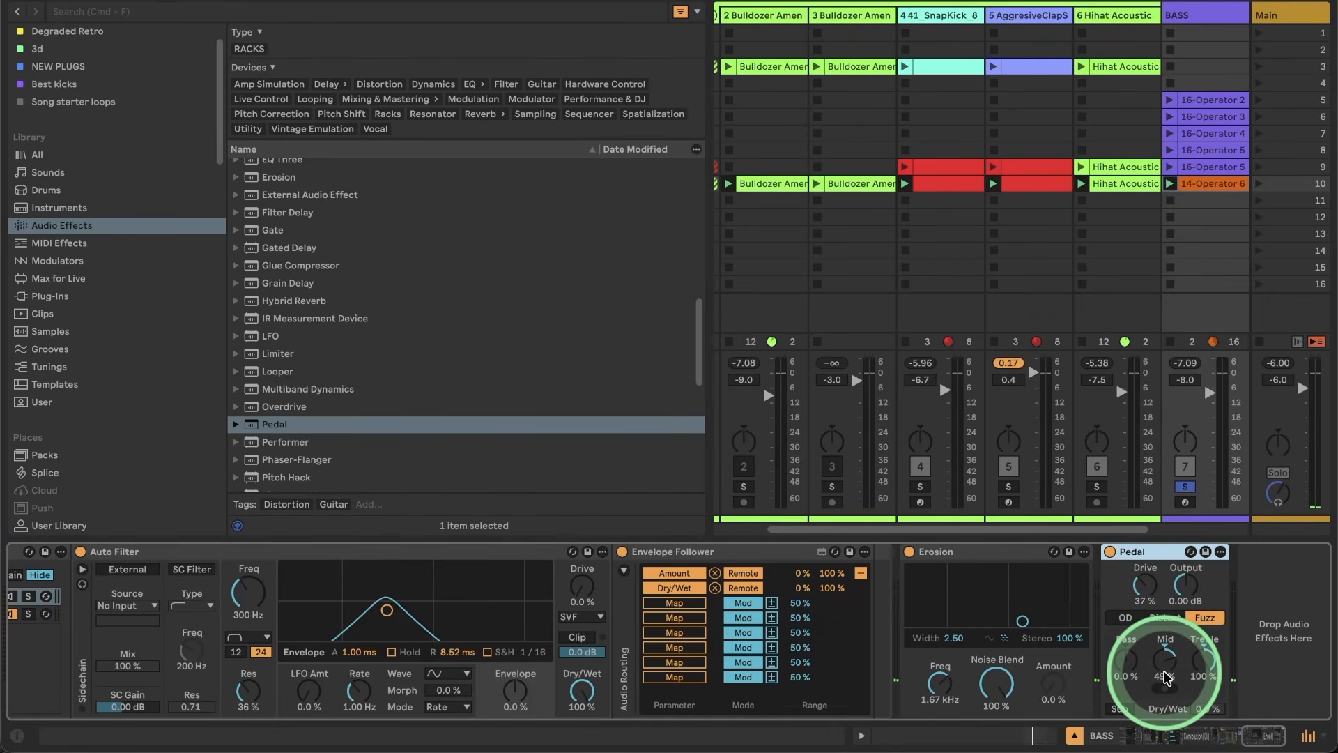
click(910, 551)
click(1110, 551)
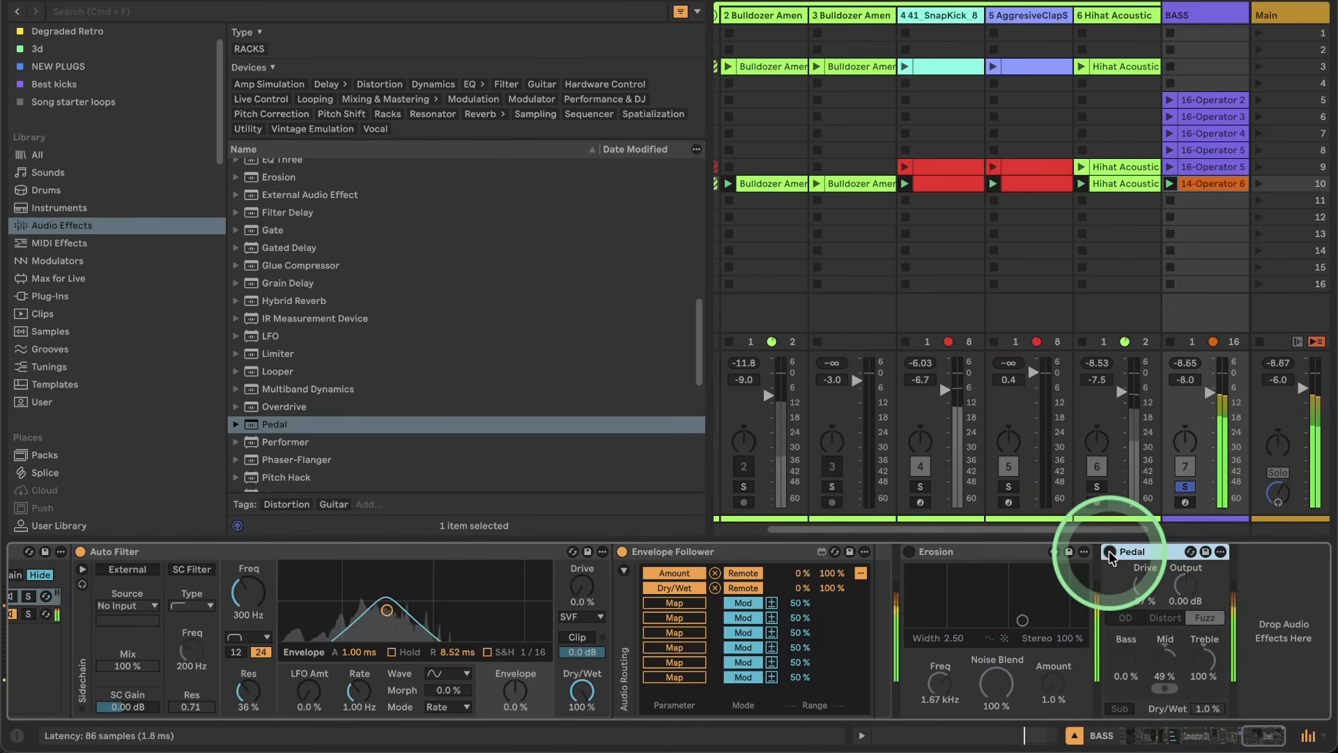
click(910, 552)
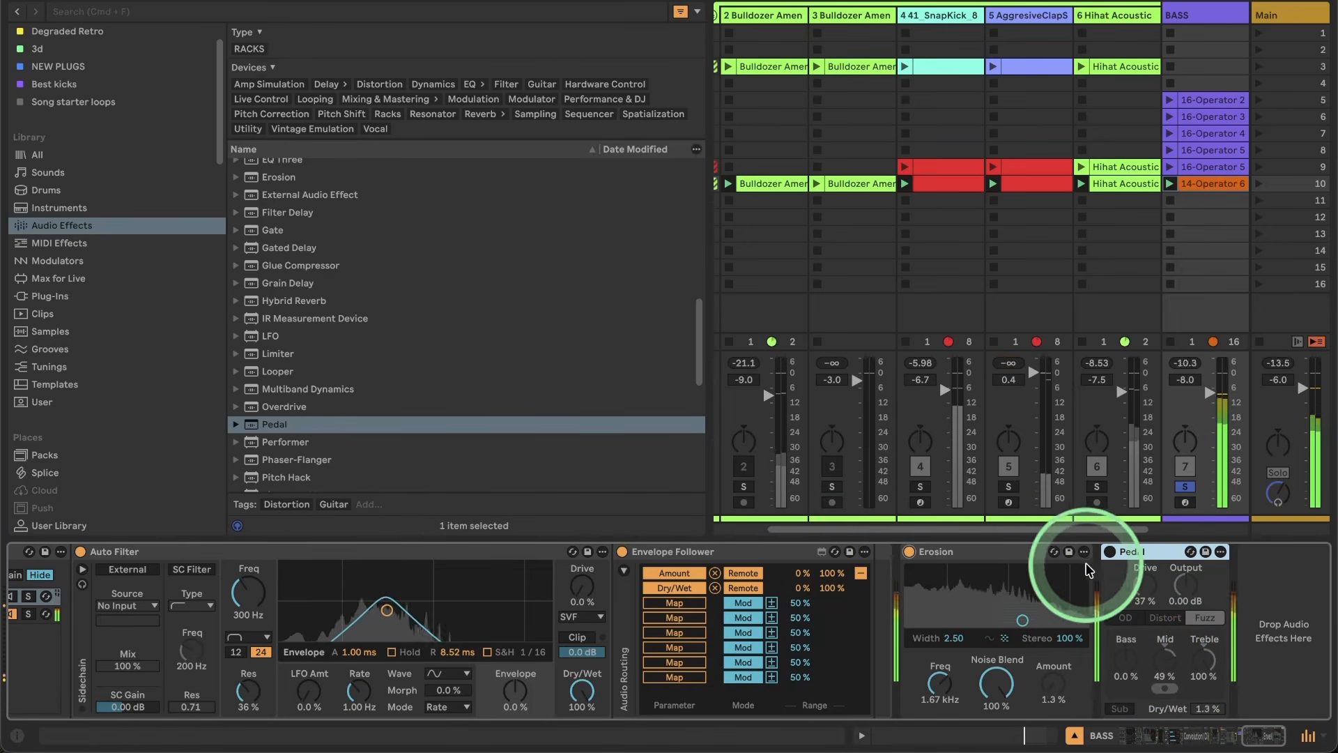
click(1110, 552)
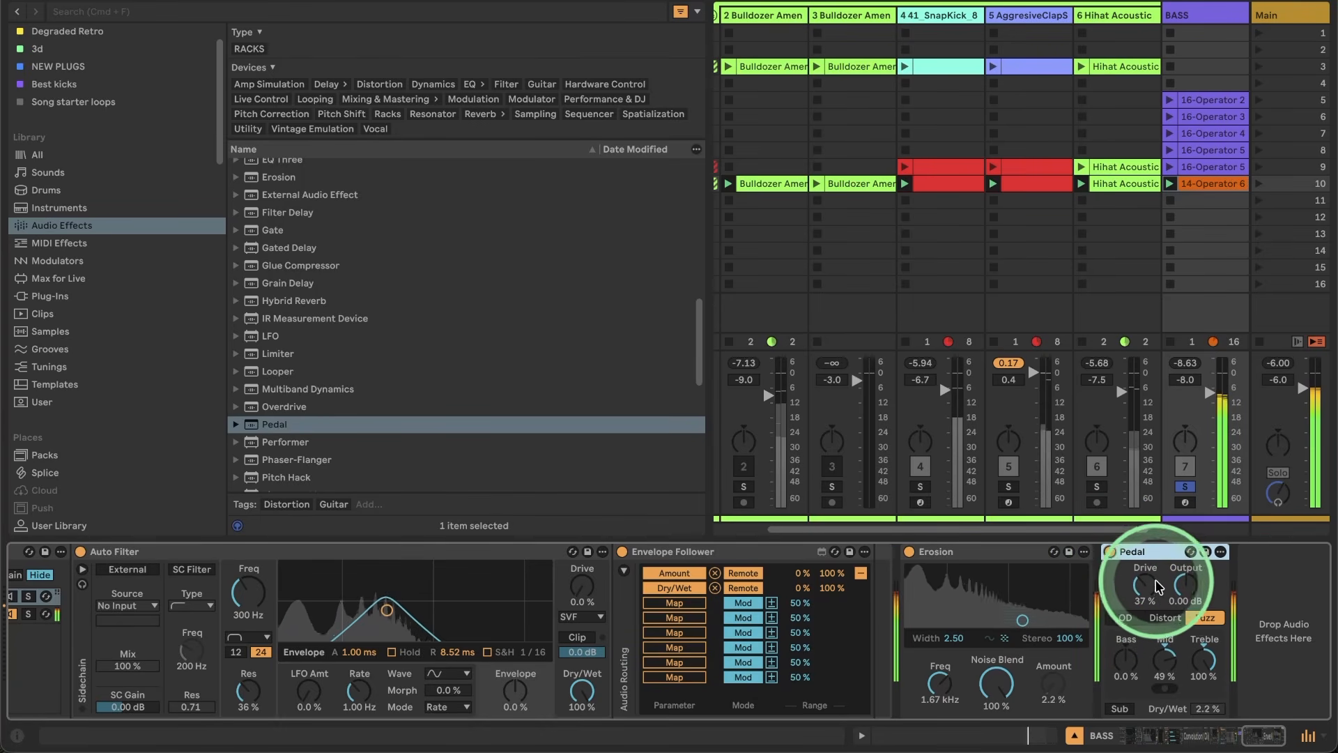
Switch Pedal to Distort, limit its Dry/Wet mapping to a 90% maximum and compare with Pedal bypassed.
click(1166, 619)
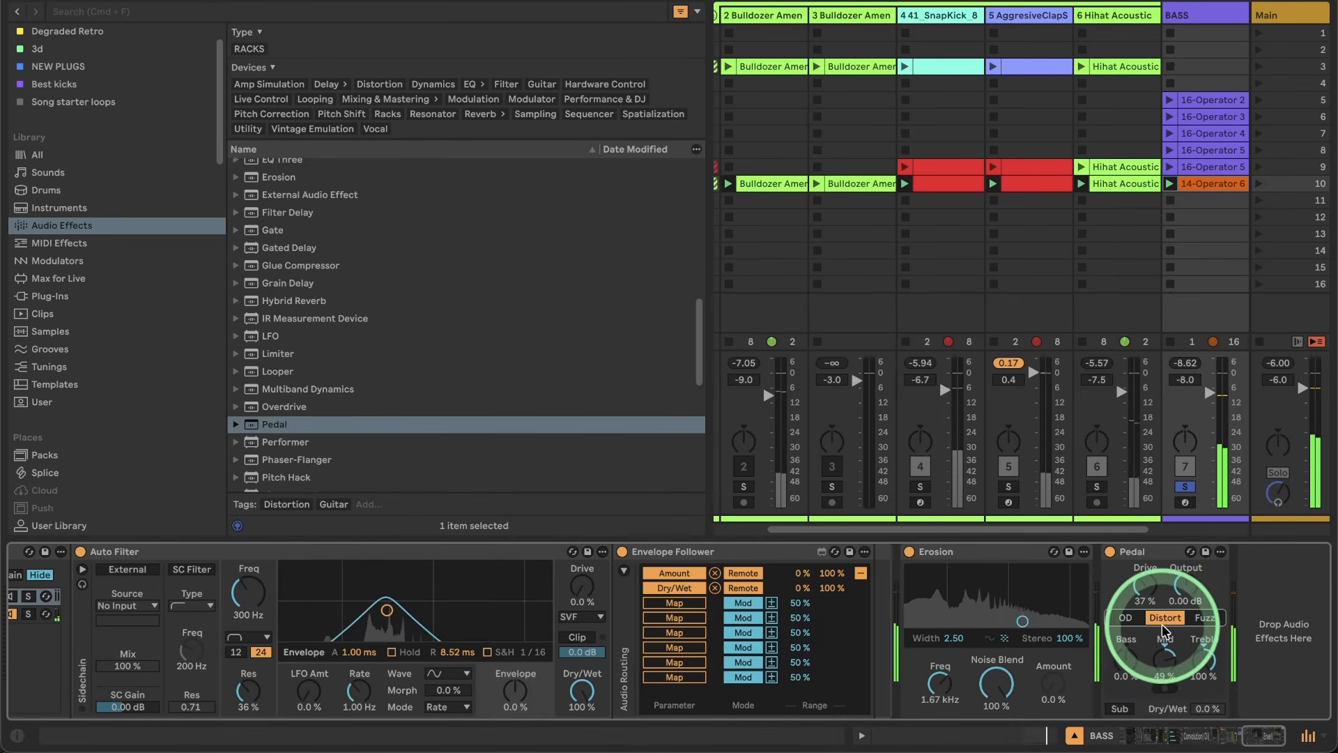
click(824, 590)
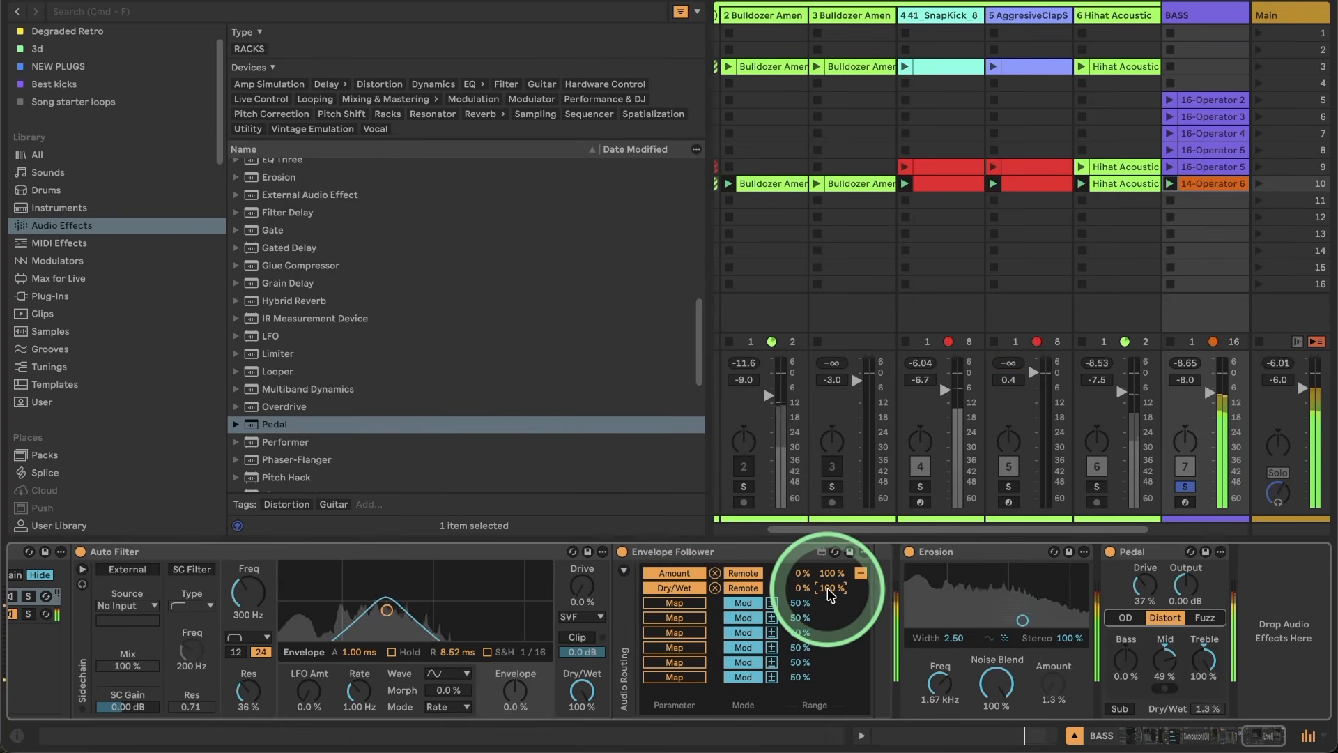
drag(823, 593, 830, 605)
click(1109, 552)
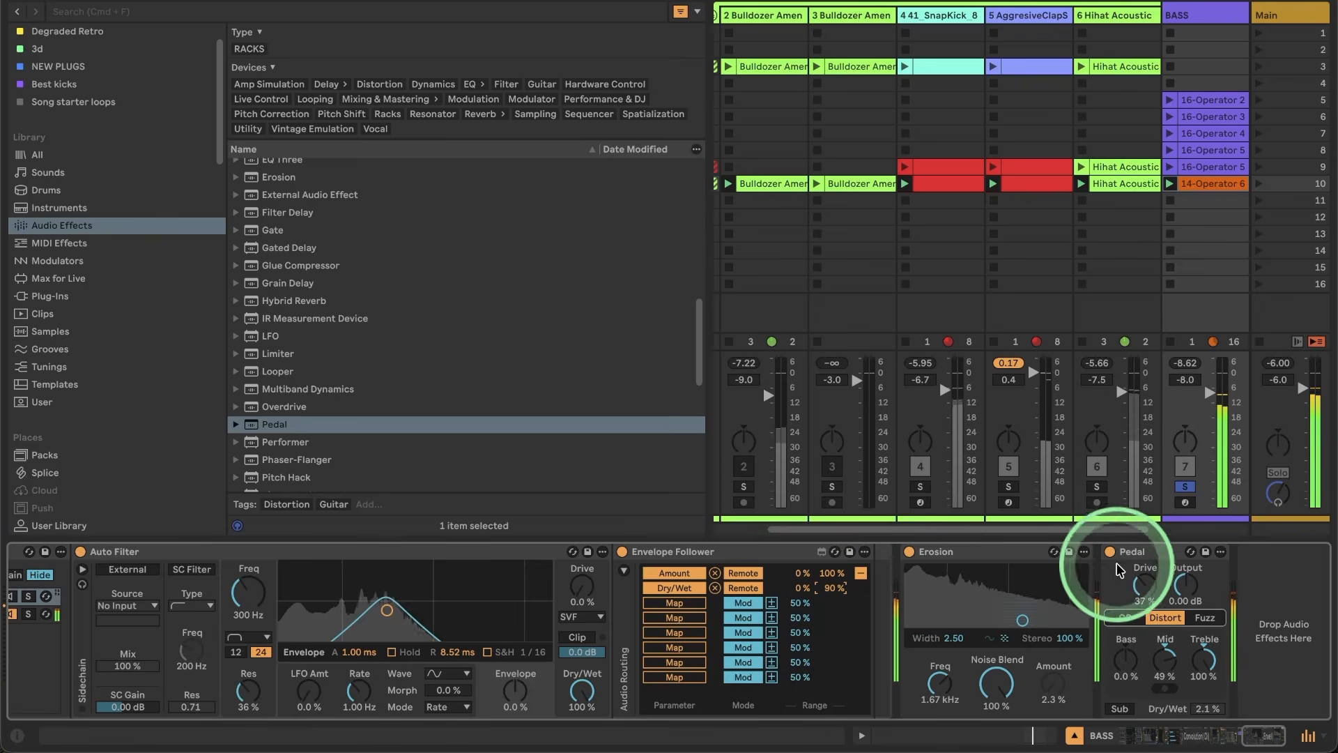
click(1109, 552)
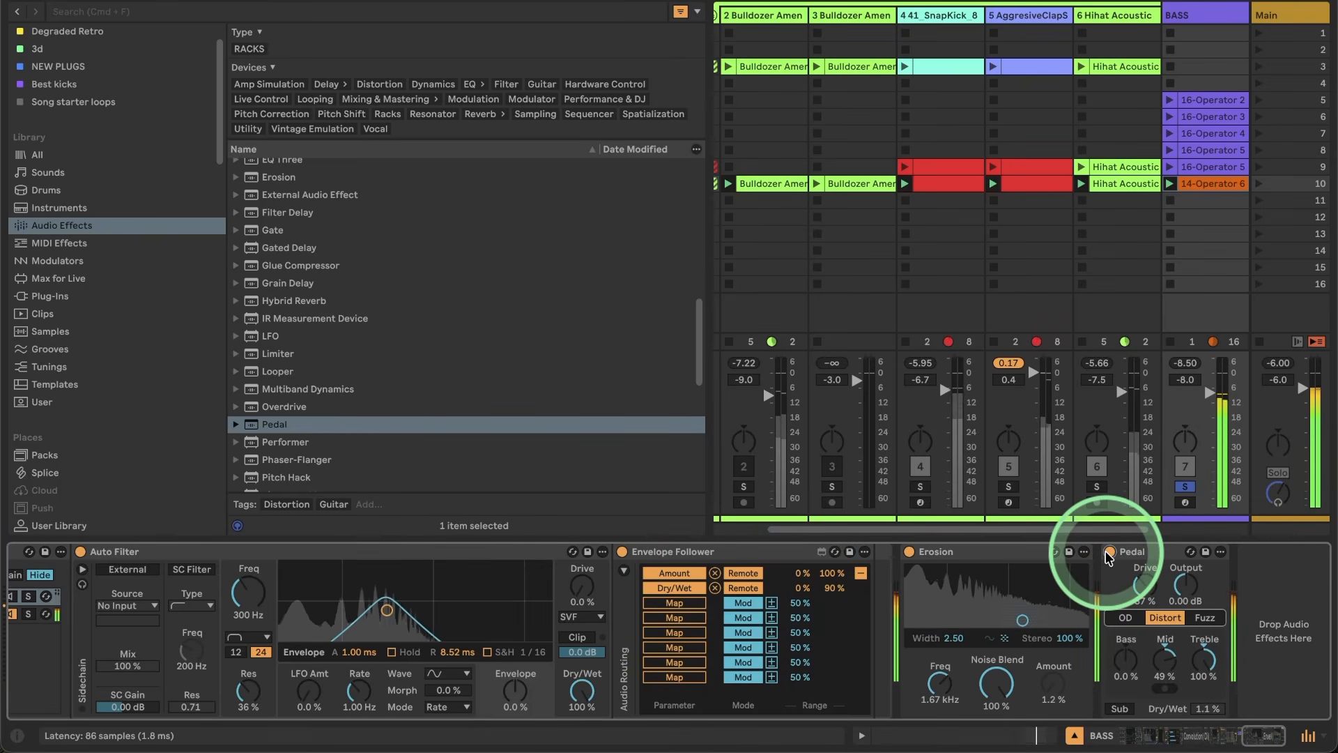
Unsolo the BASS track to hear the full mix, hide the browser and stop playback.
click(1188, 486)
click(1187, 488)
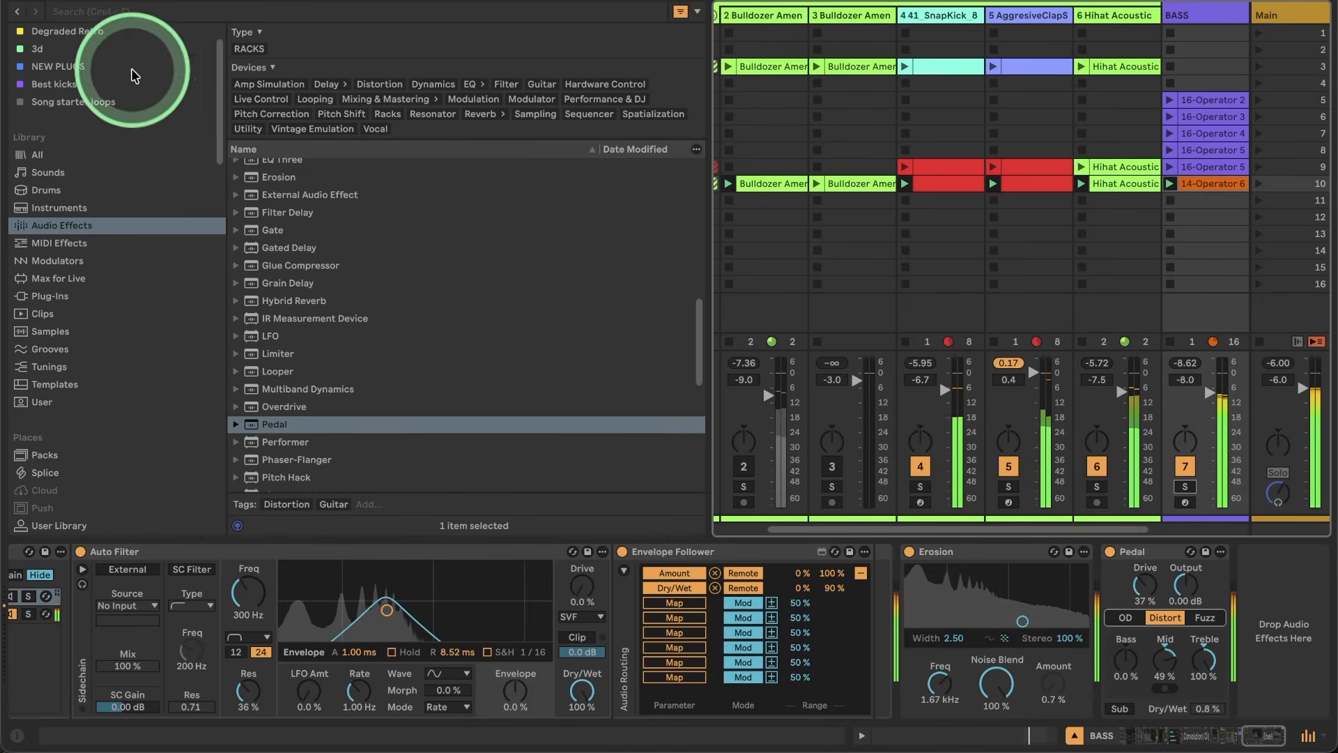
click(6, 2)
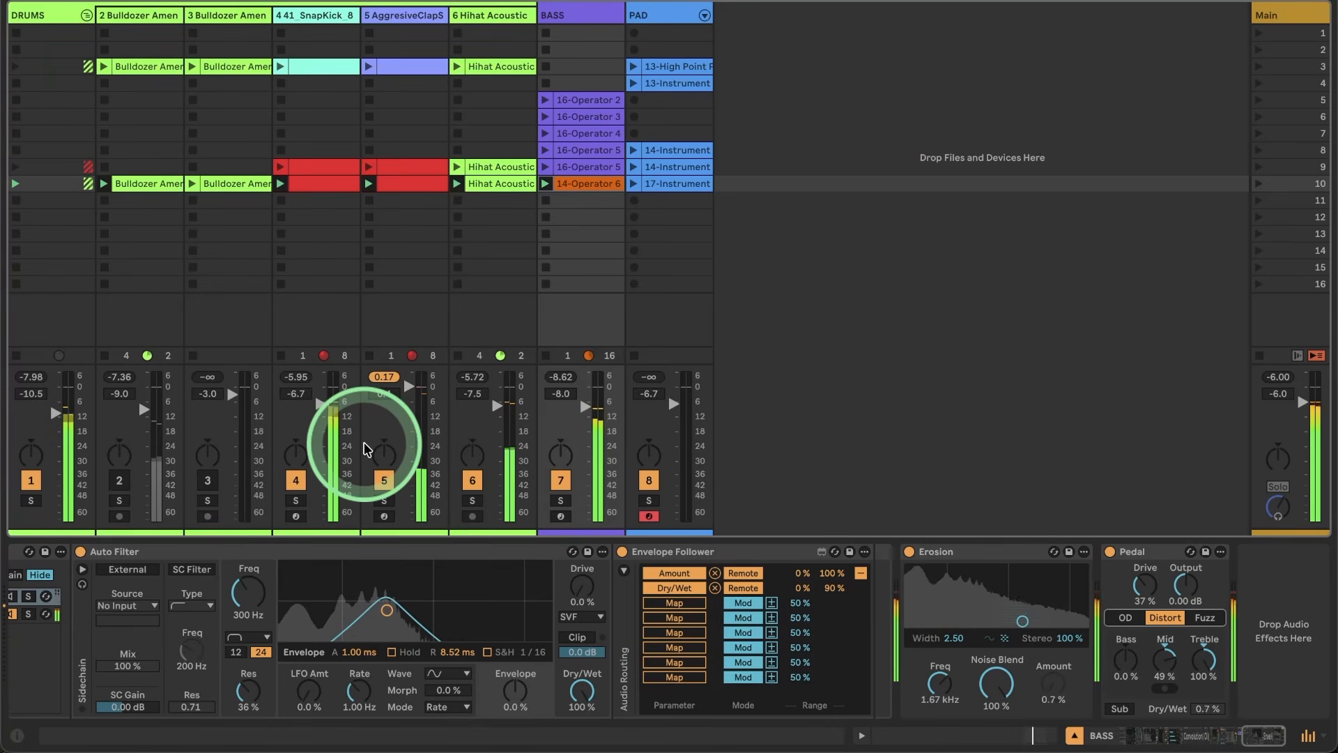
key(space)
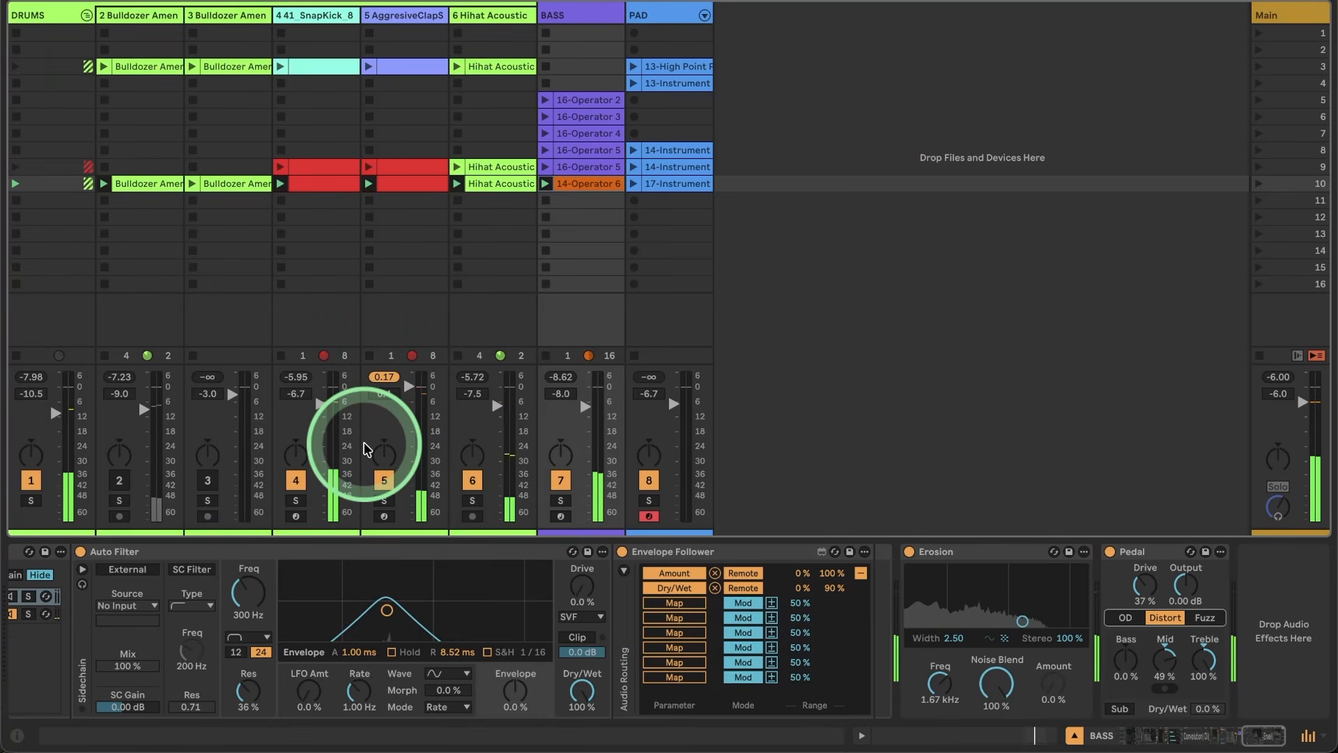